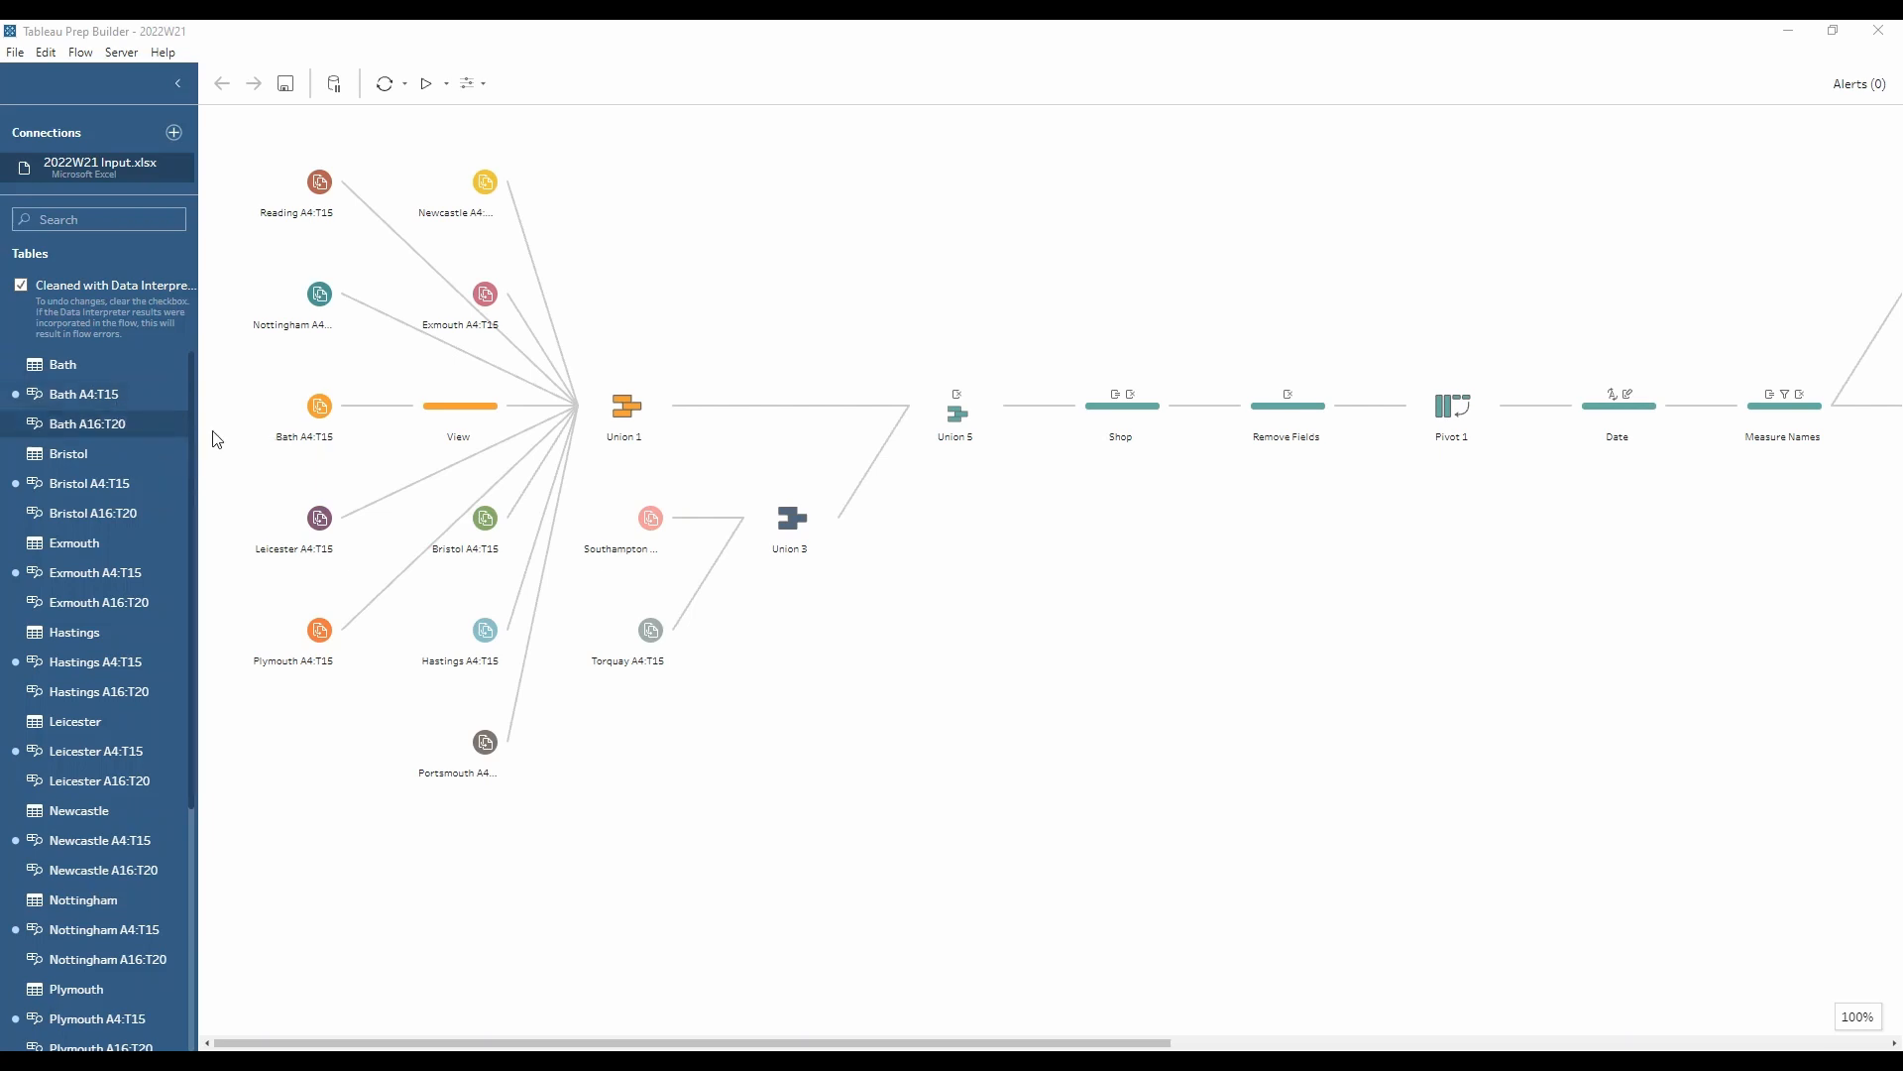
Step: Inspect the View step that follows the Bath A4:T15 input, with the flow pane enlarged
left_click(448, 426)
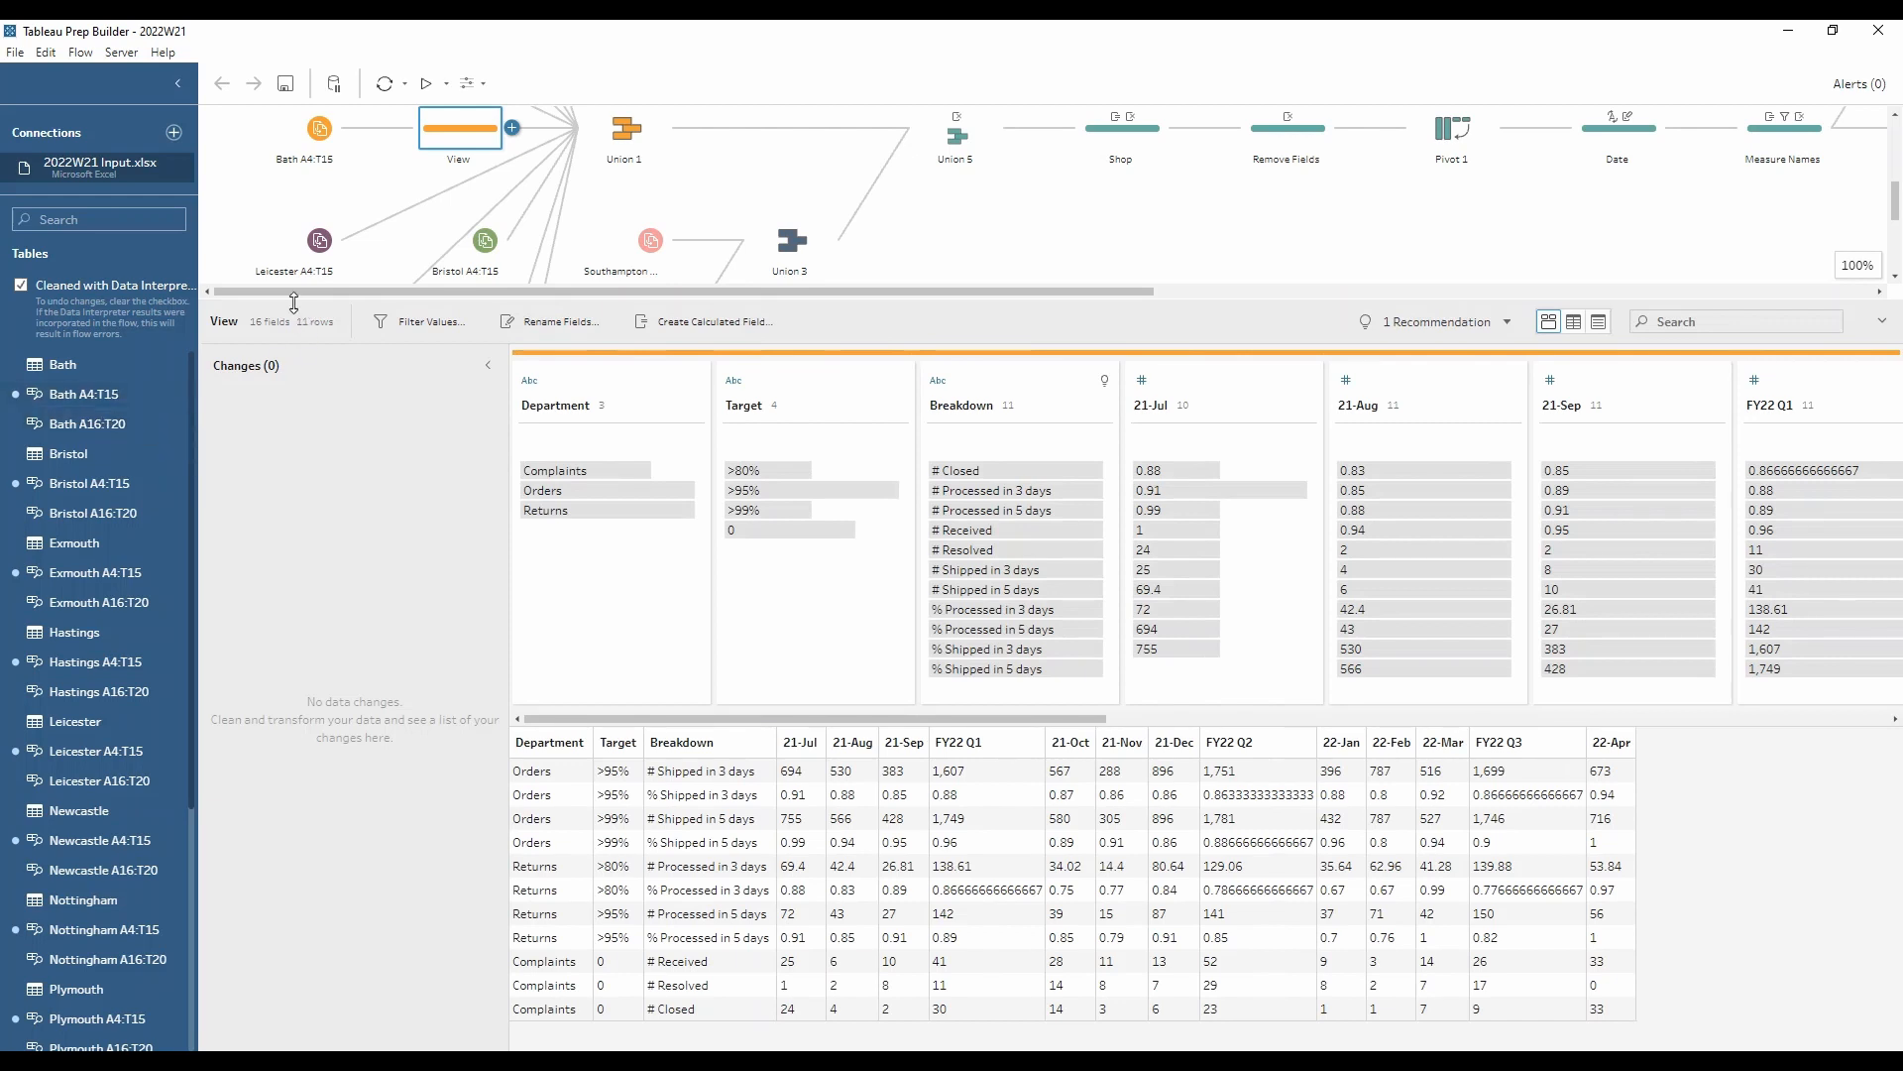
left_click_drag(294, 302, 296, 438)
scroll(363, 395, "up", 3)
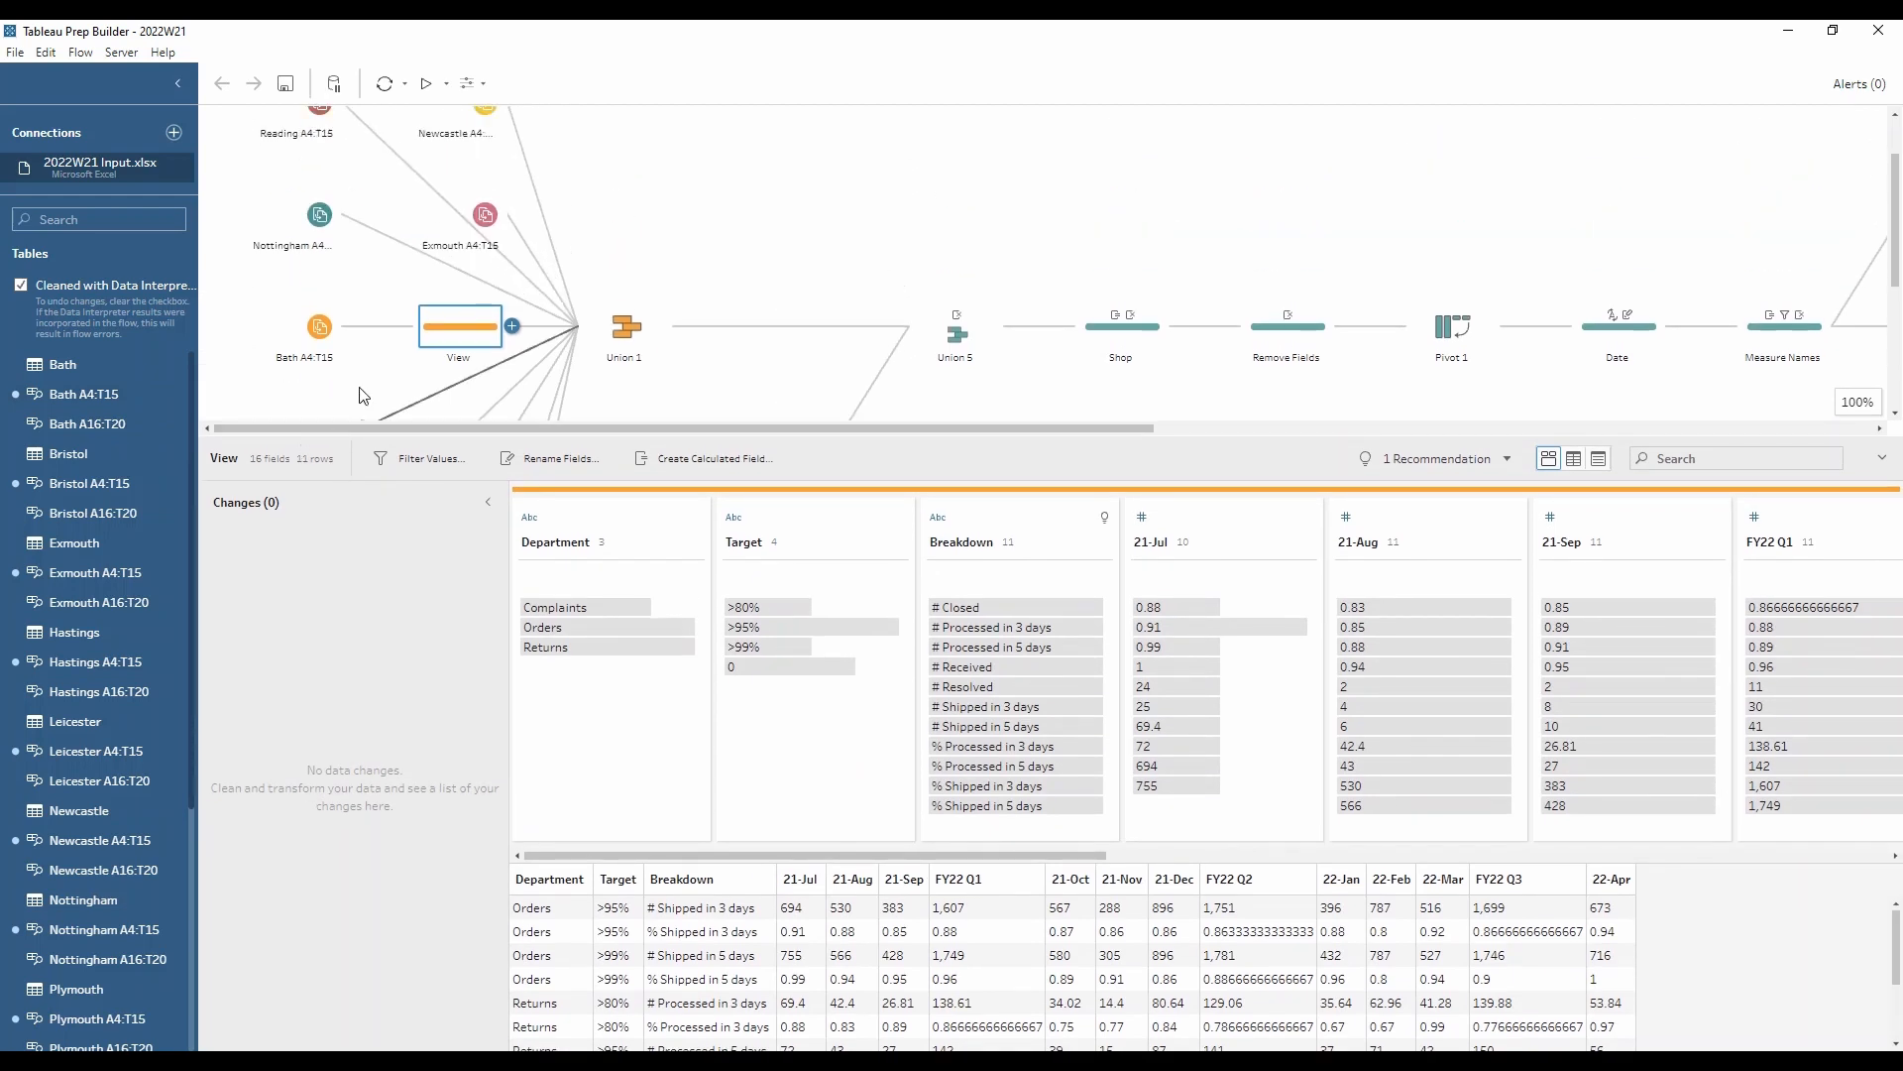
scroll(363, 386, "up", 1)
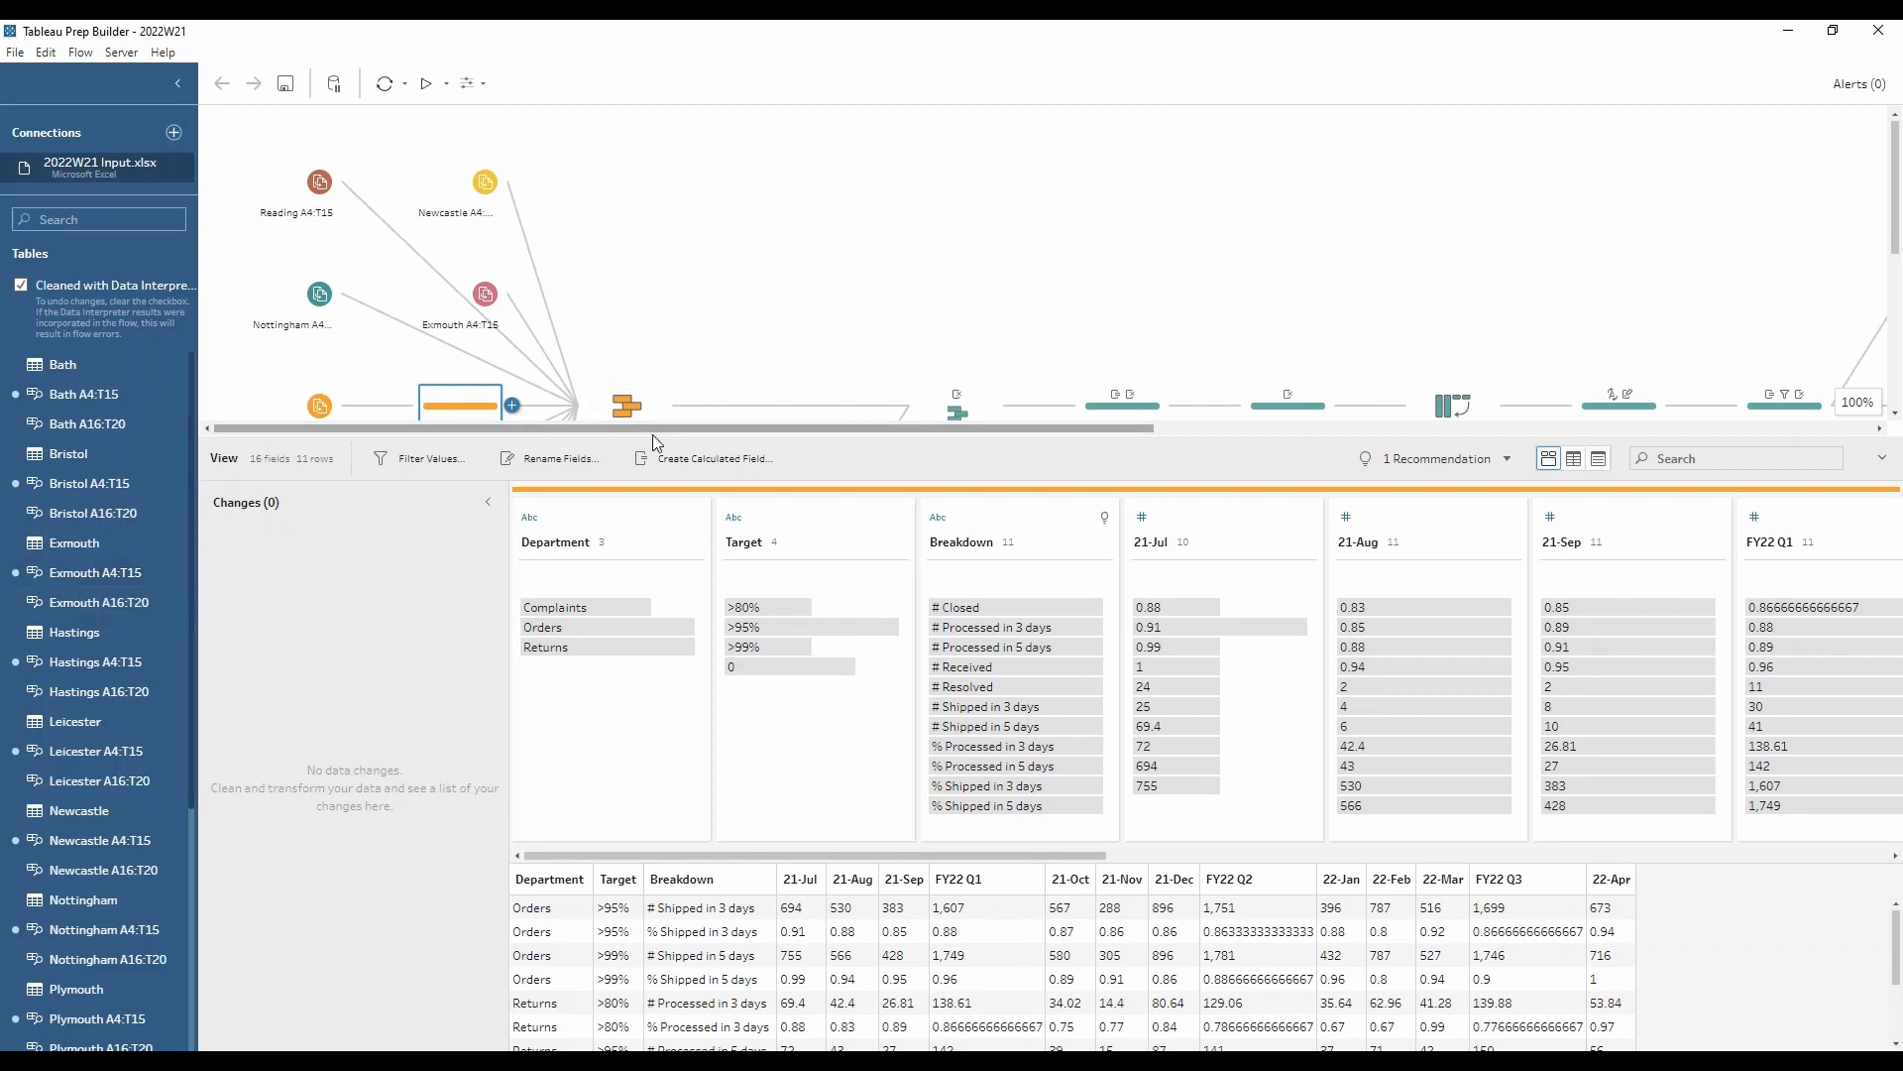
Step: Enlarge the flow pane further and review the inputs and results of Union 1, Union 3 and Union 5
left_click_drag(652, 437, 652, 593)
left_click(609, 419)
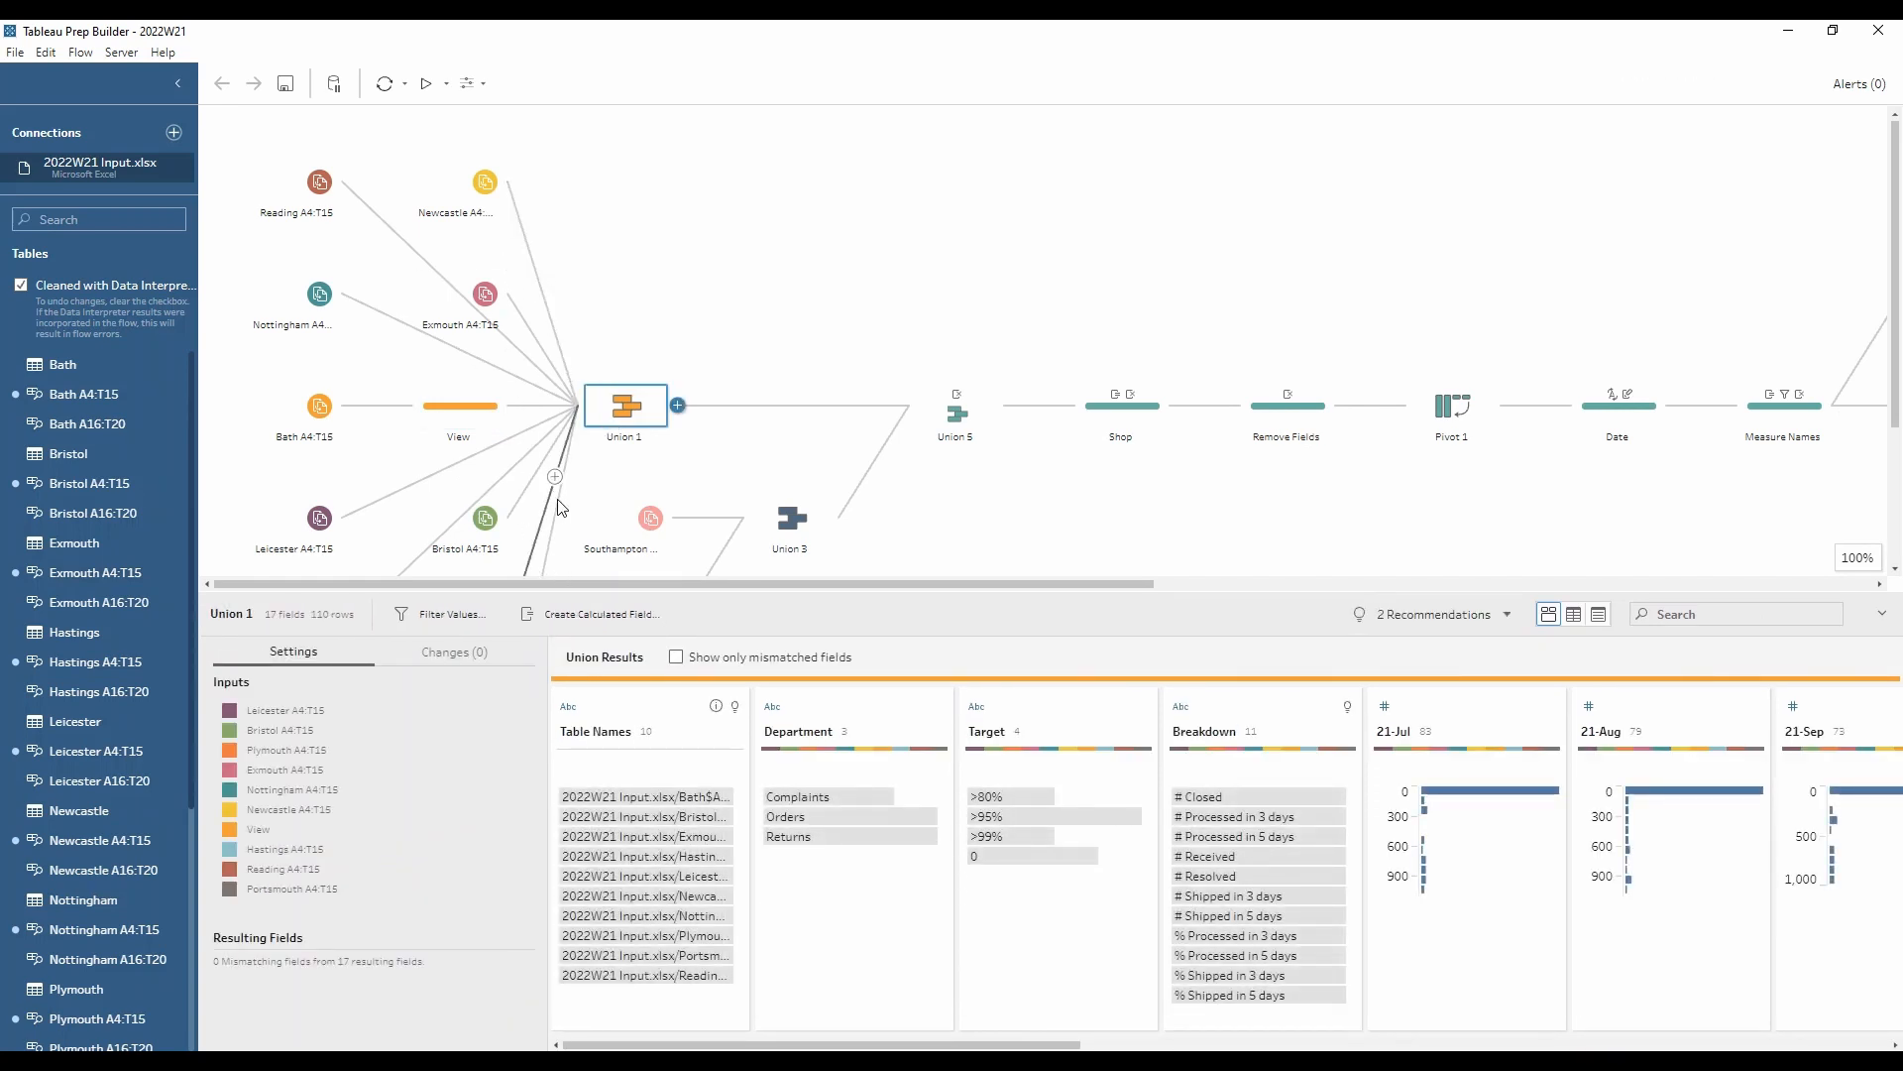
scroll(553, 330, "down", 2)
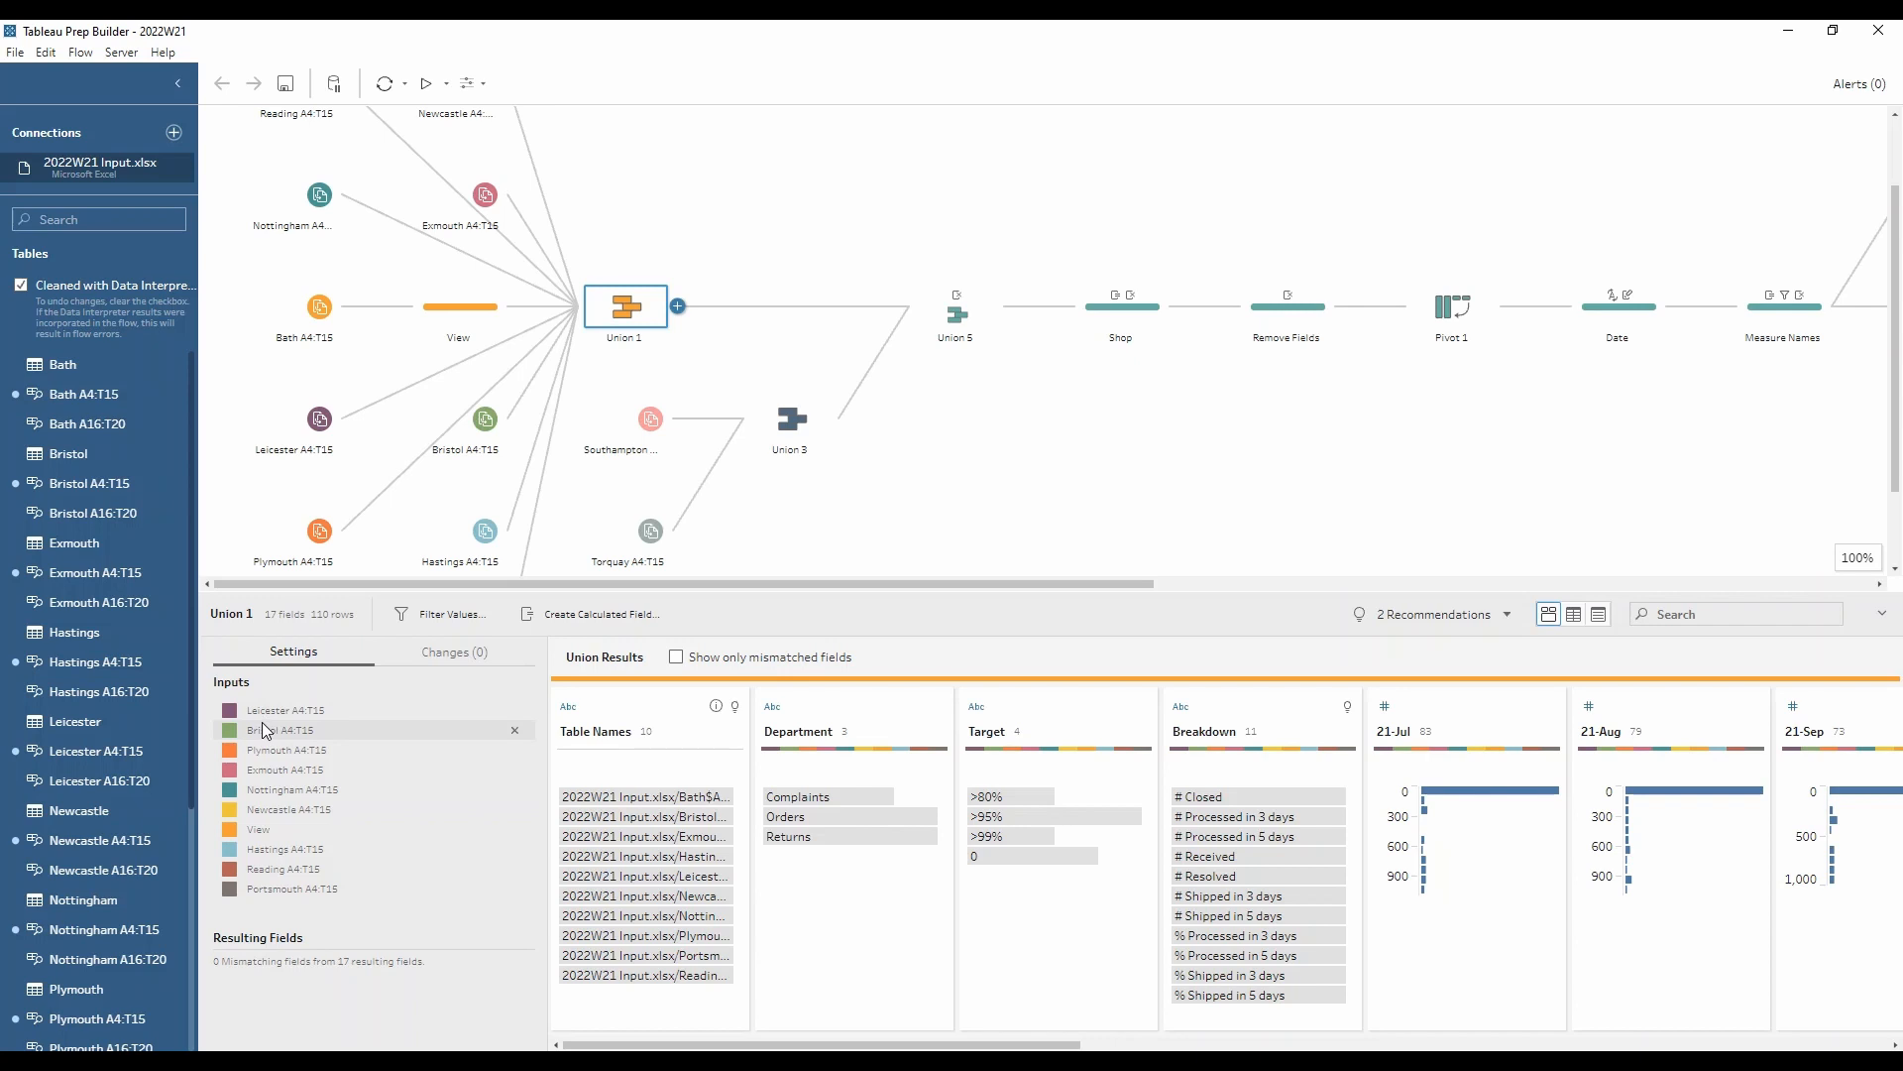
left_click(801, 407)
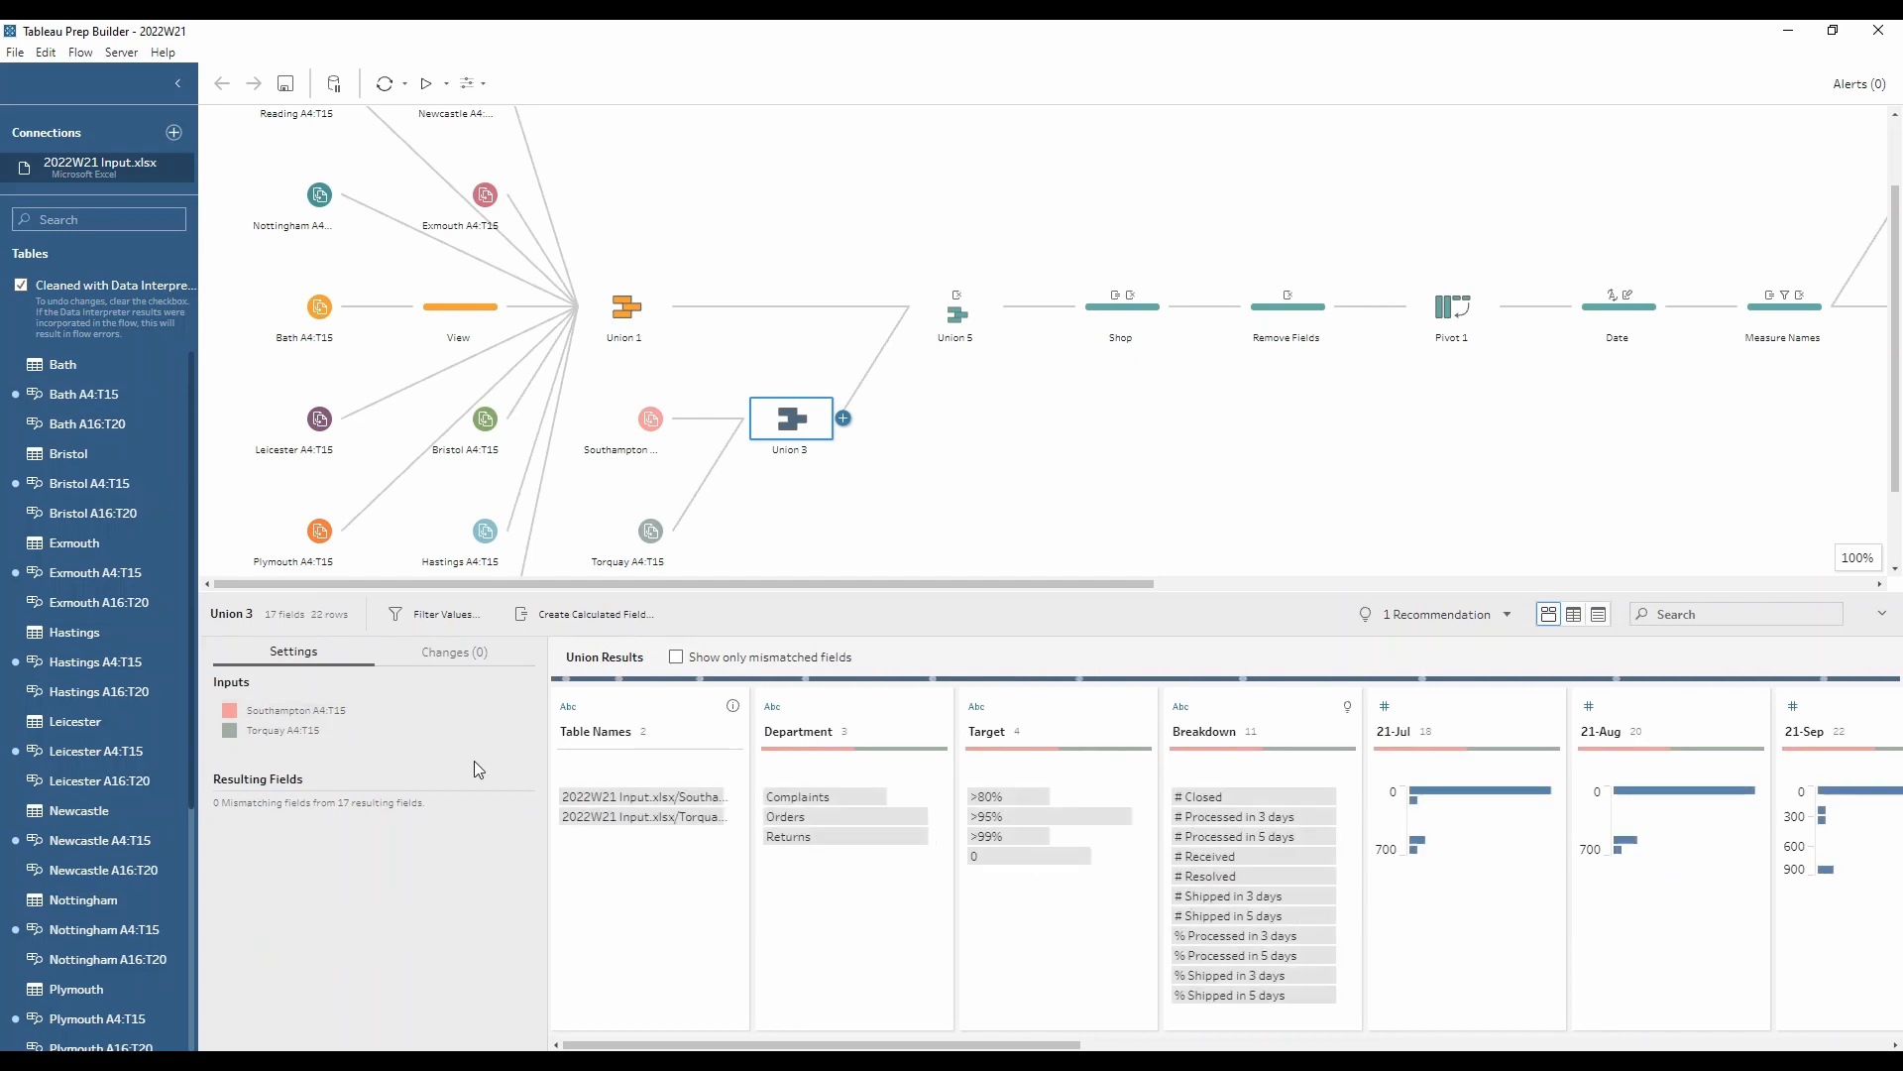
left_click(956, 313)
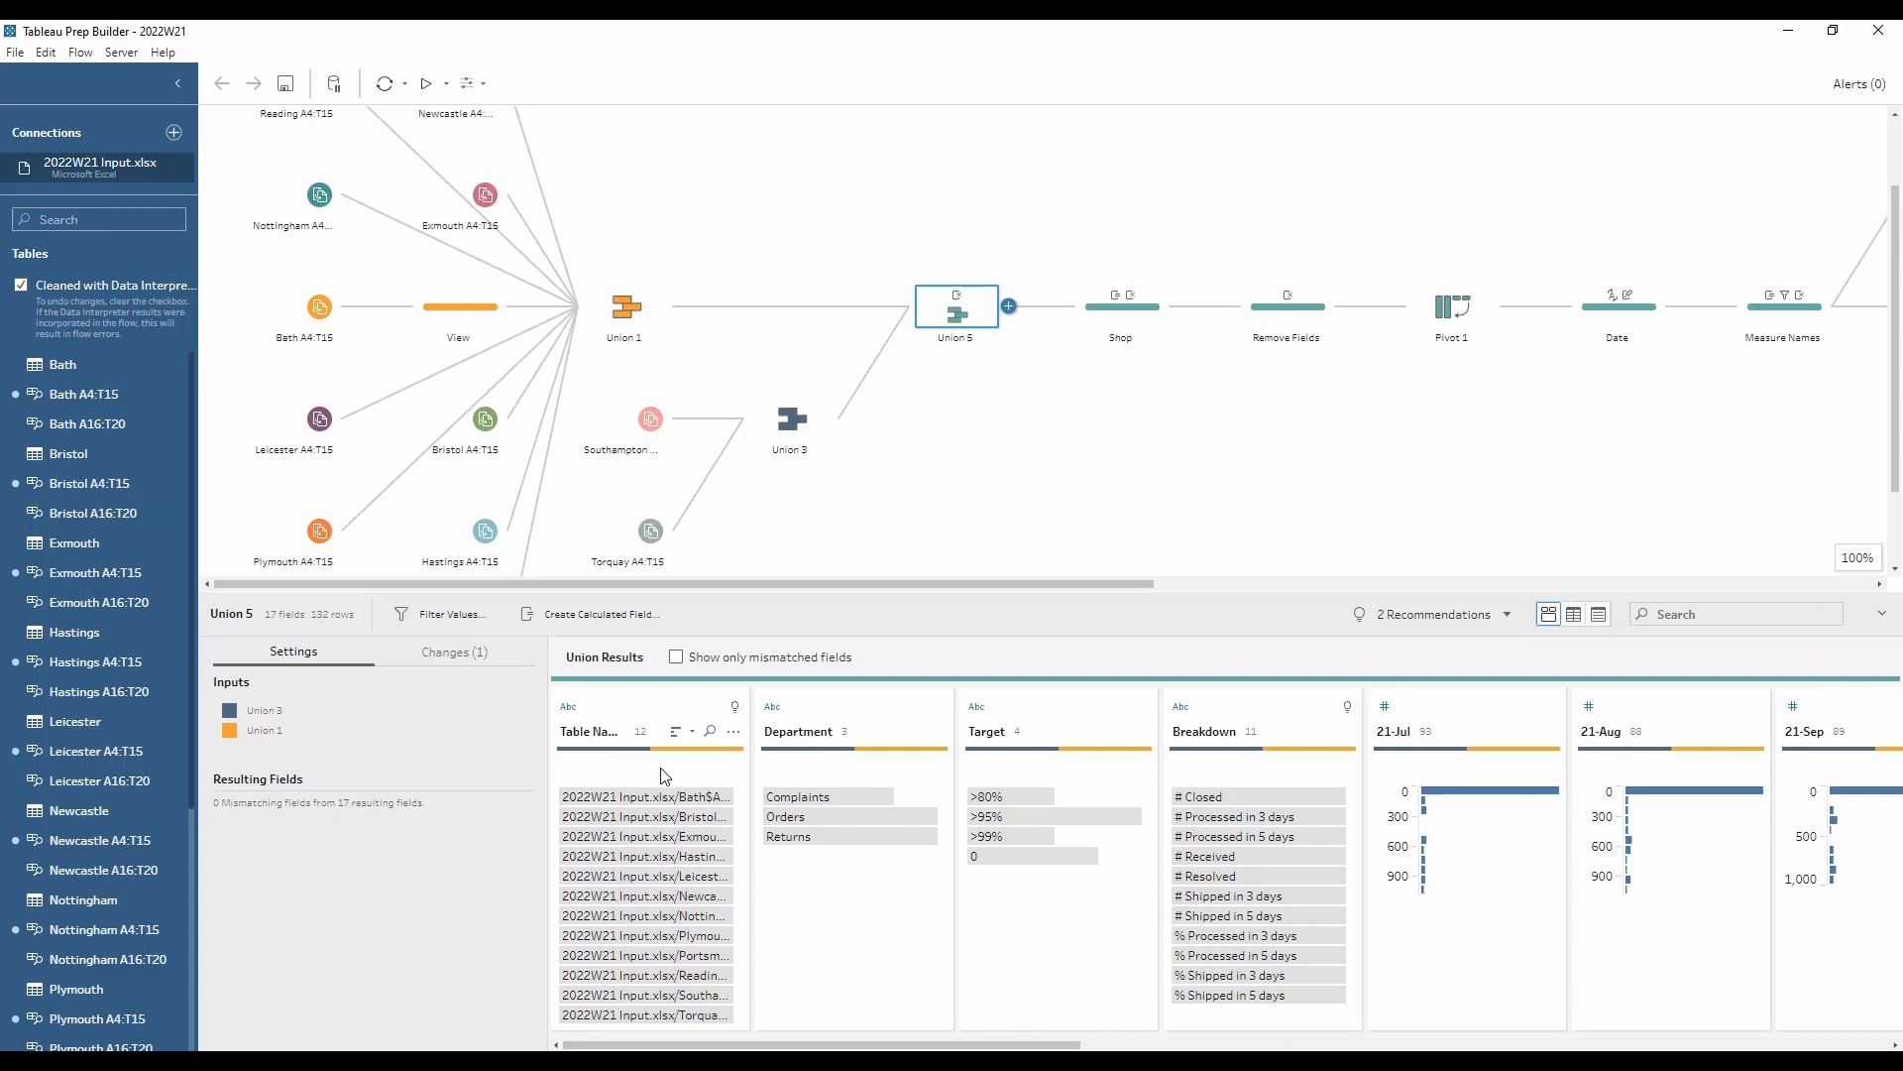
Step: Review the Shop cleaning step and open its Shop calculated field
left_click(1097, 316)
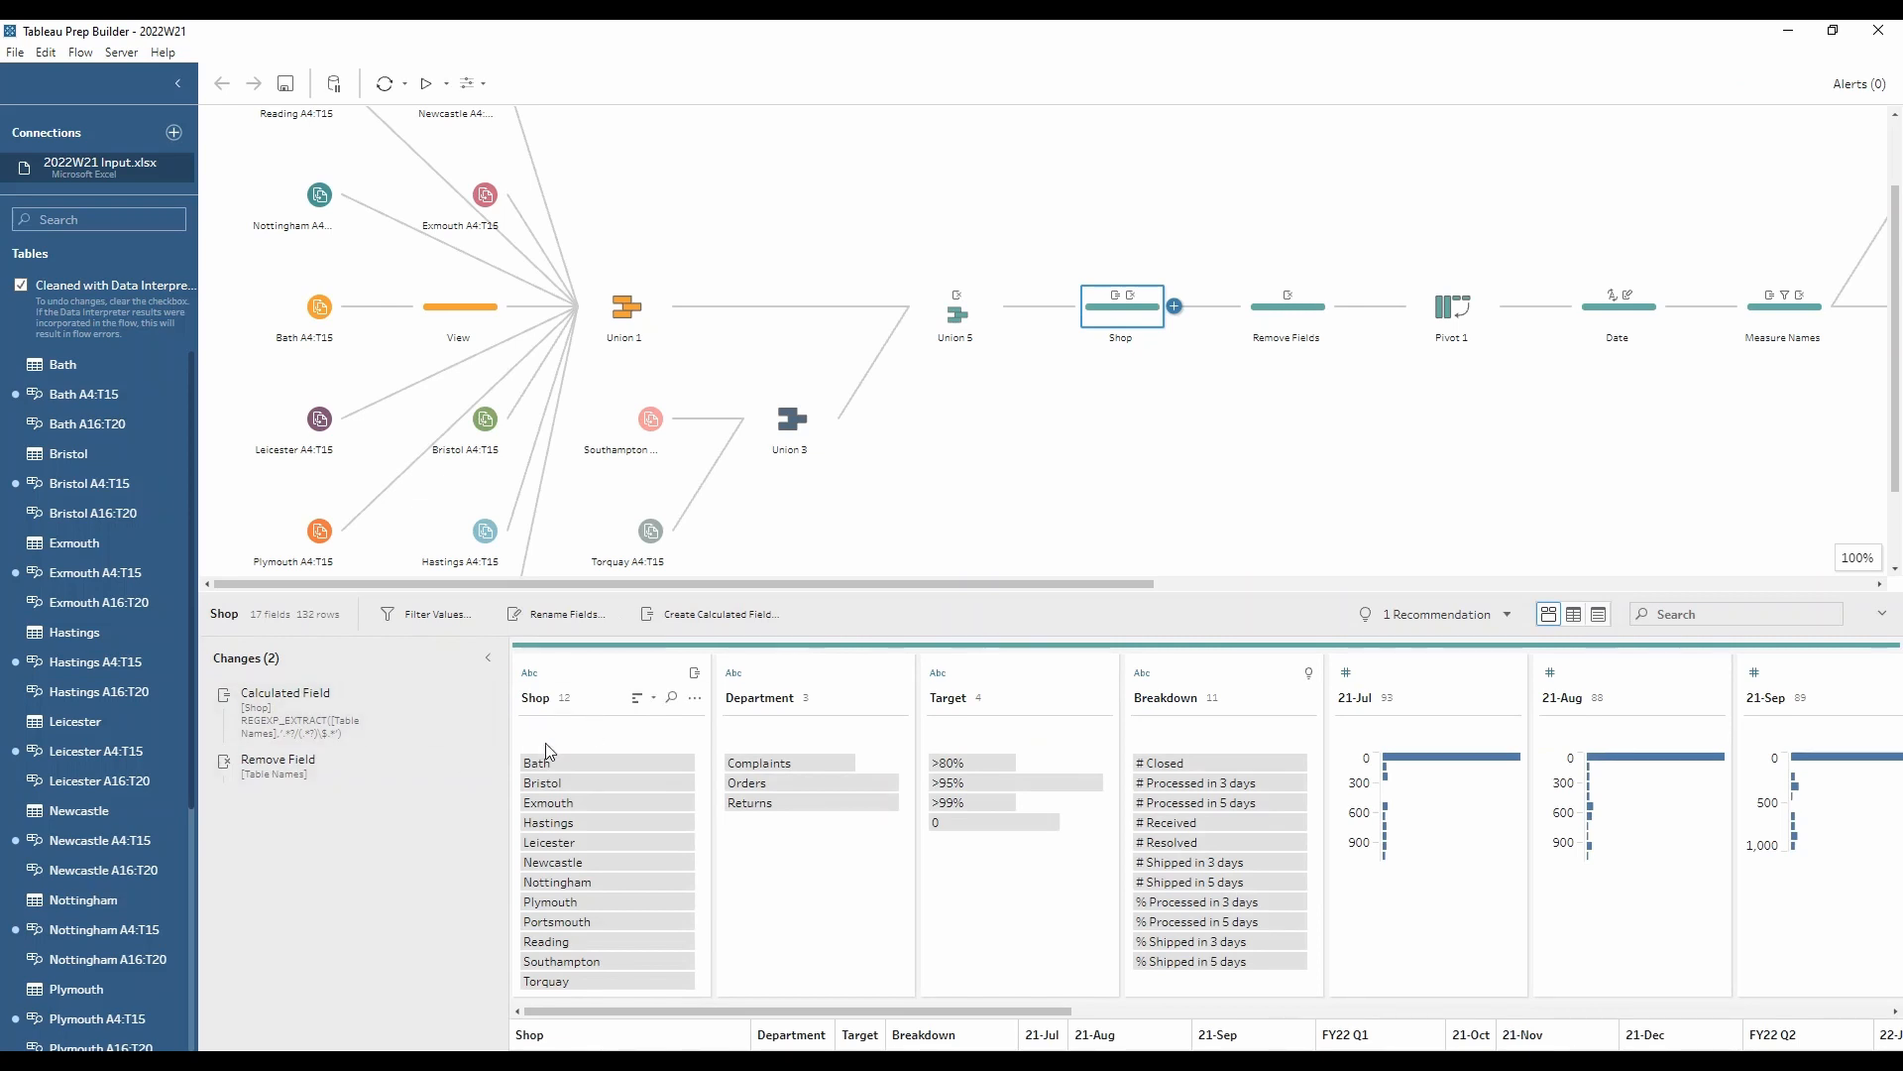
left_click(367, 719)
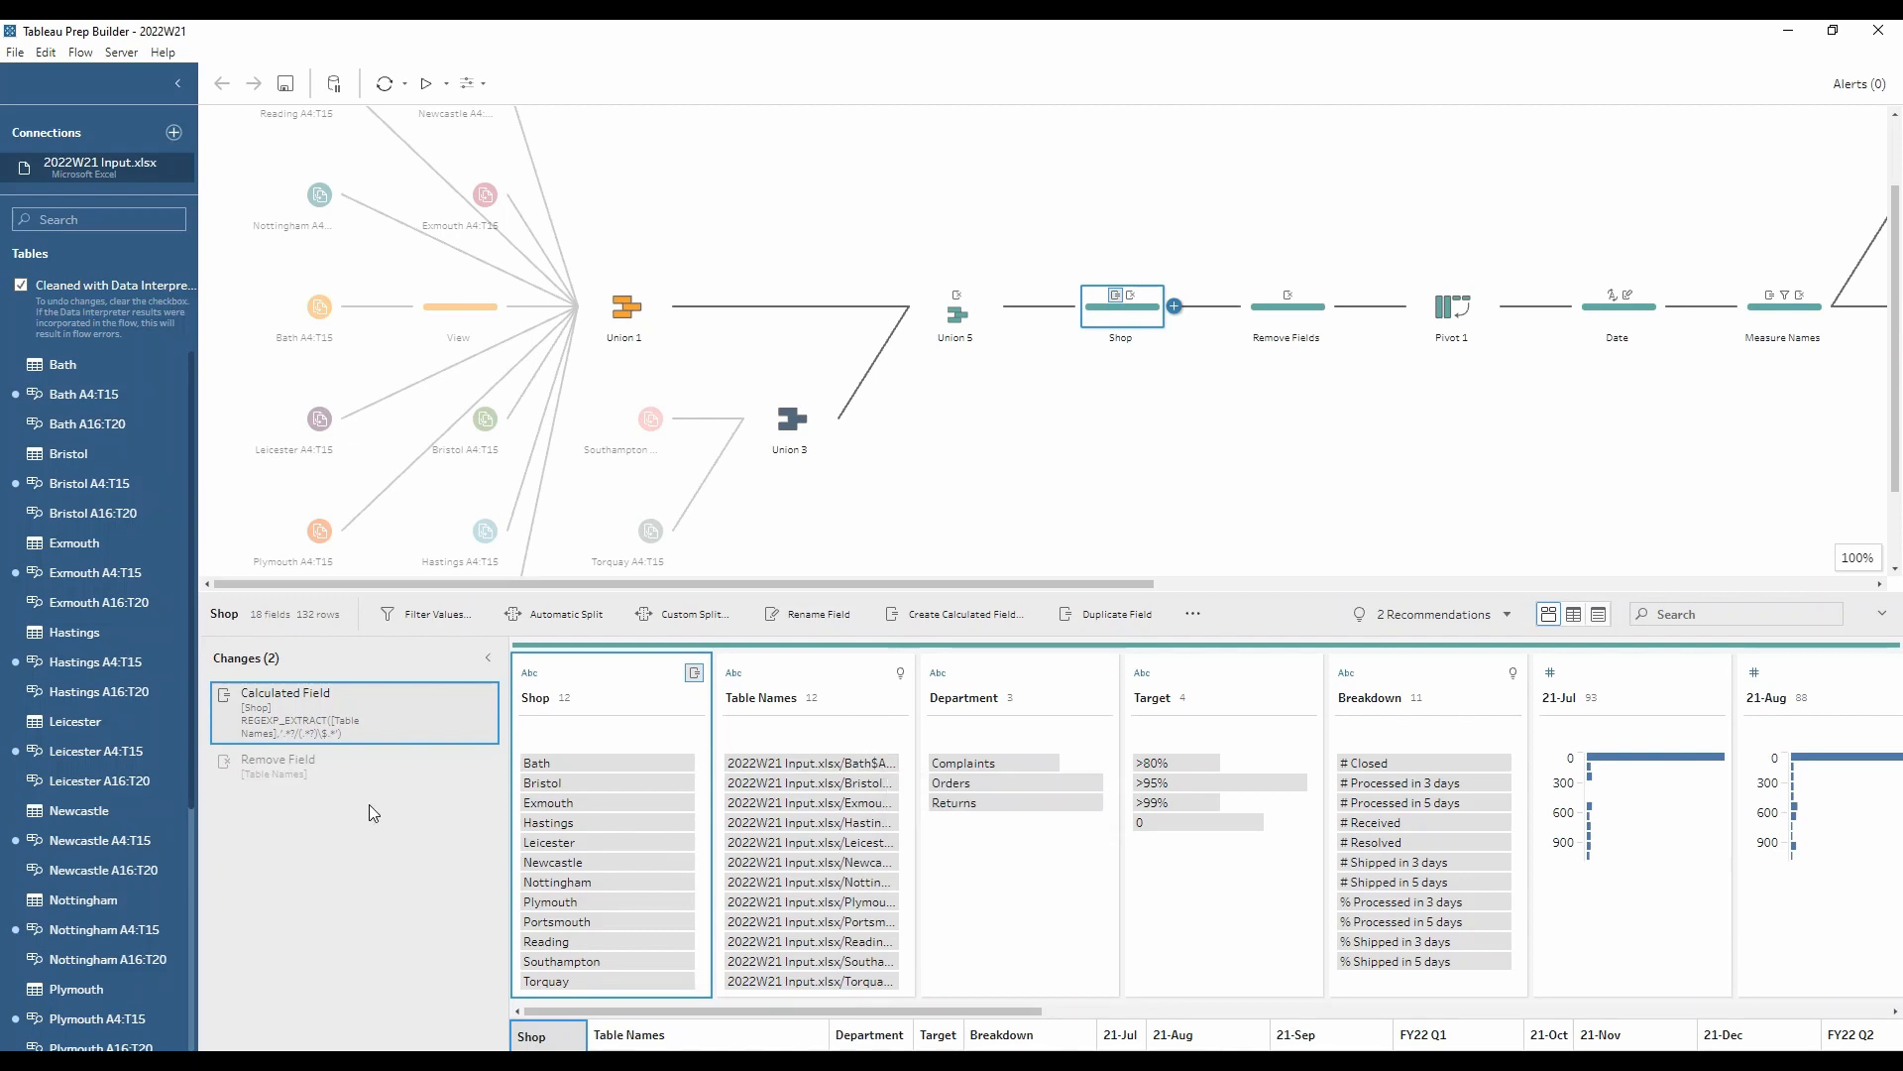
left_click(462, 697)
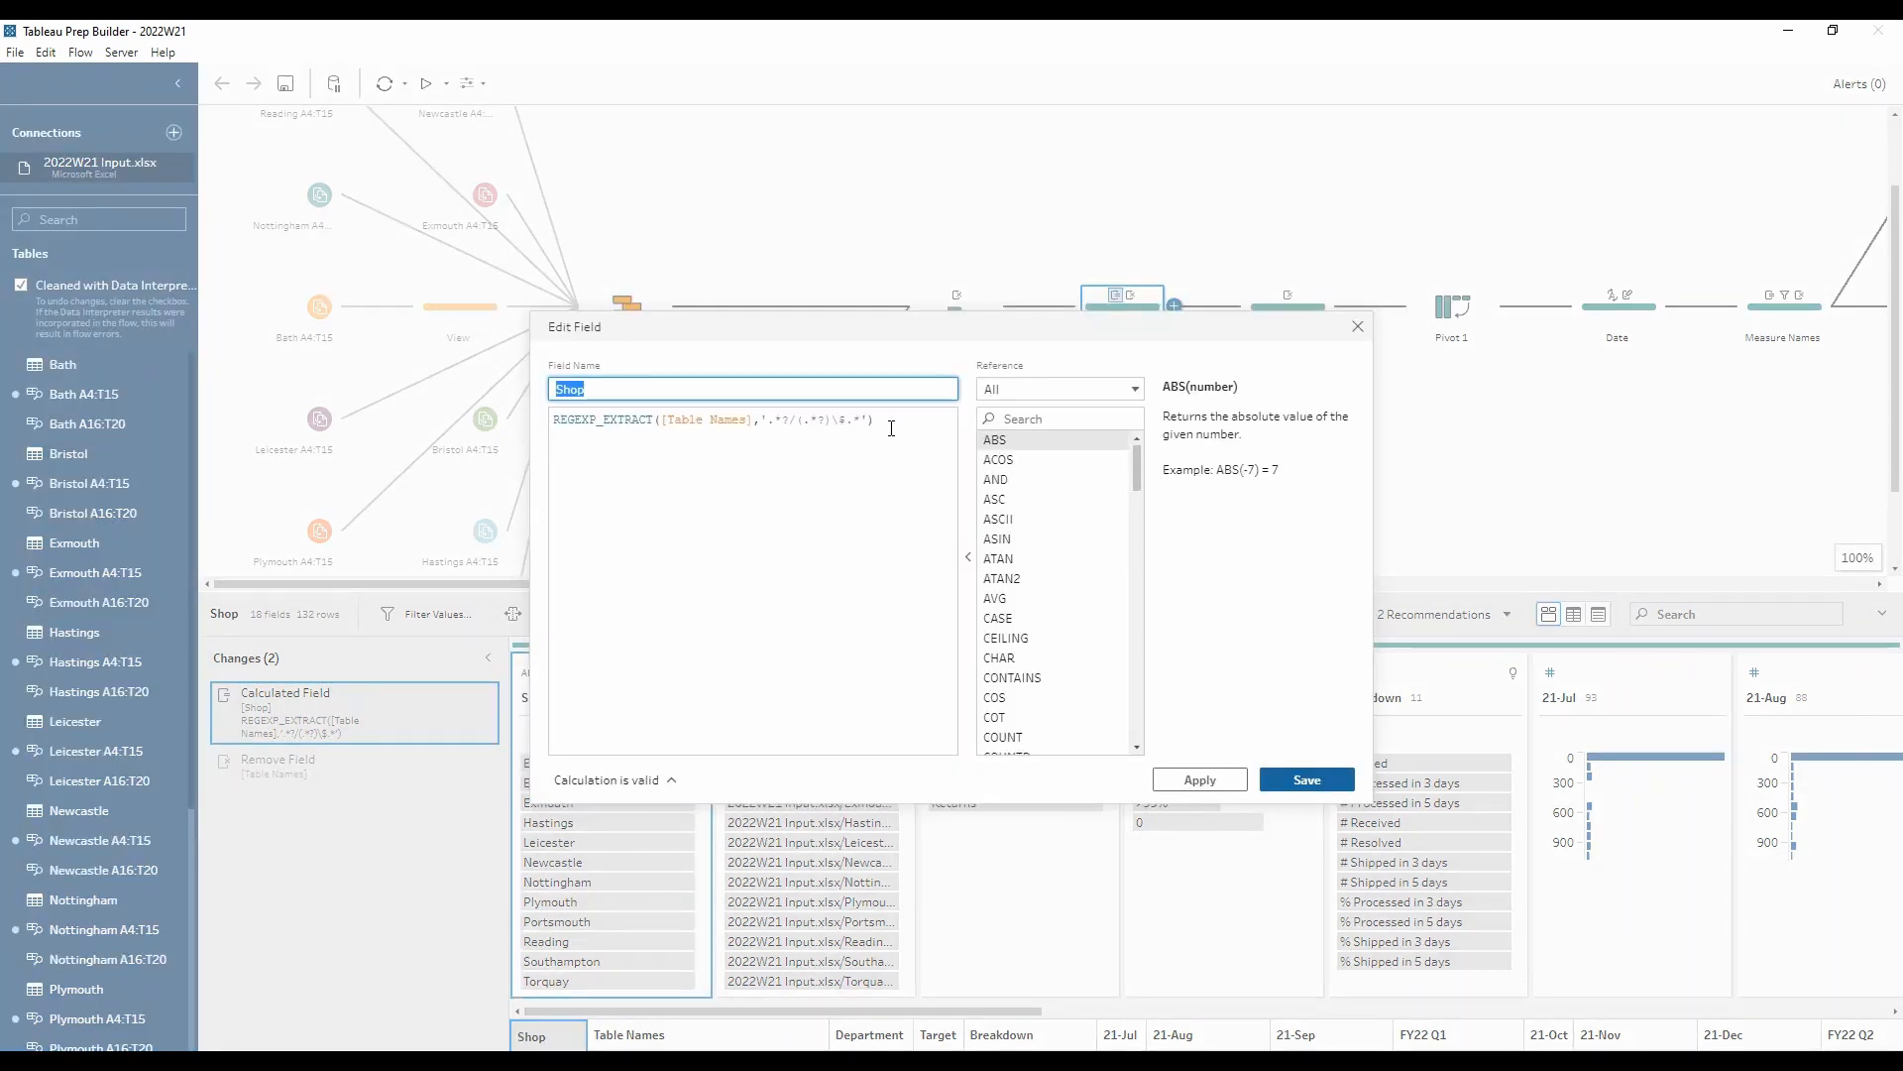
Step: Examine the parts of the Shop REGEXP_EXTRACT pattern, save the calculation, and view the Table Names removal
left_click_drag(792, 421, 850, 424)
left_click(799, 422)
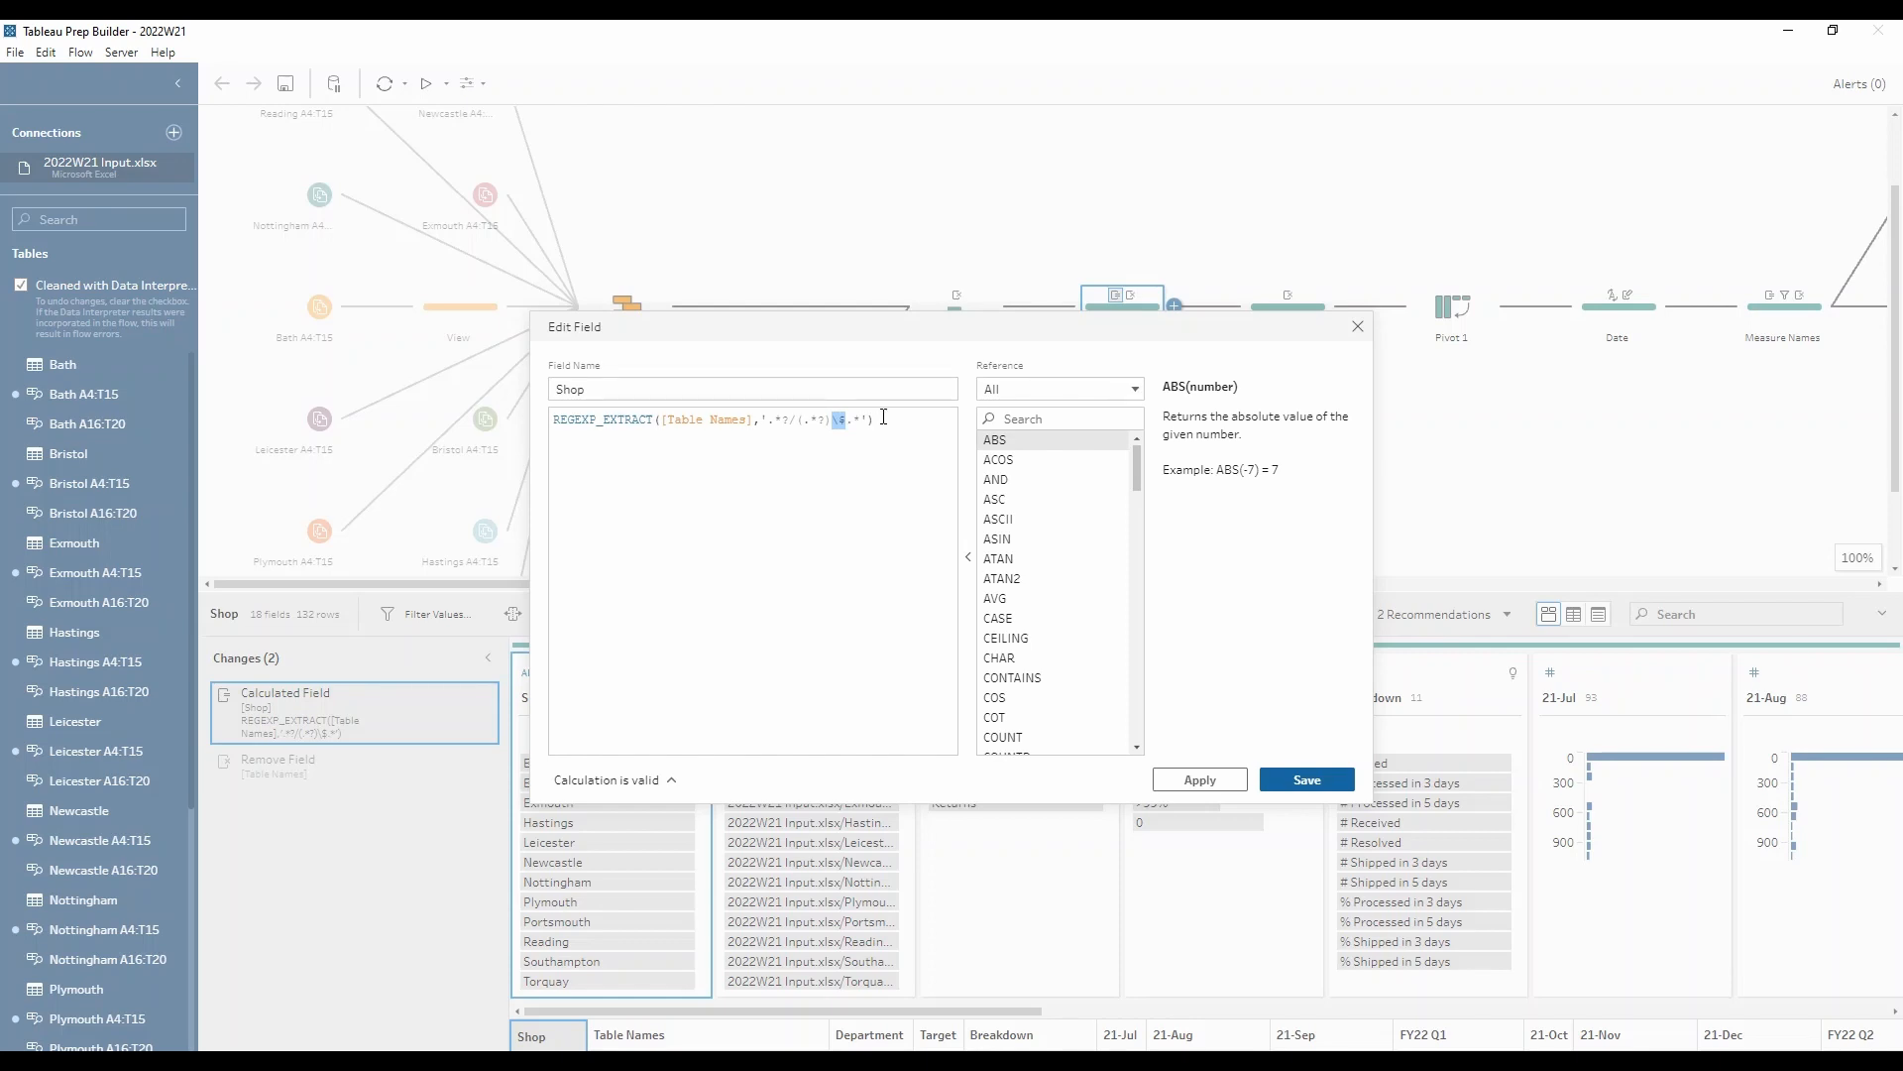
left_click(878, 421)
left_click_drag(839, 420, 863, 420)
left_click(883, 421)
left_click(1343, 779)
left_click(360, 765)
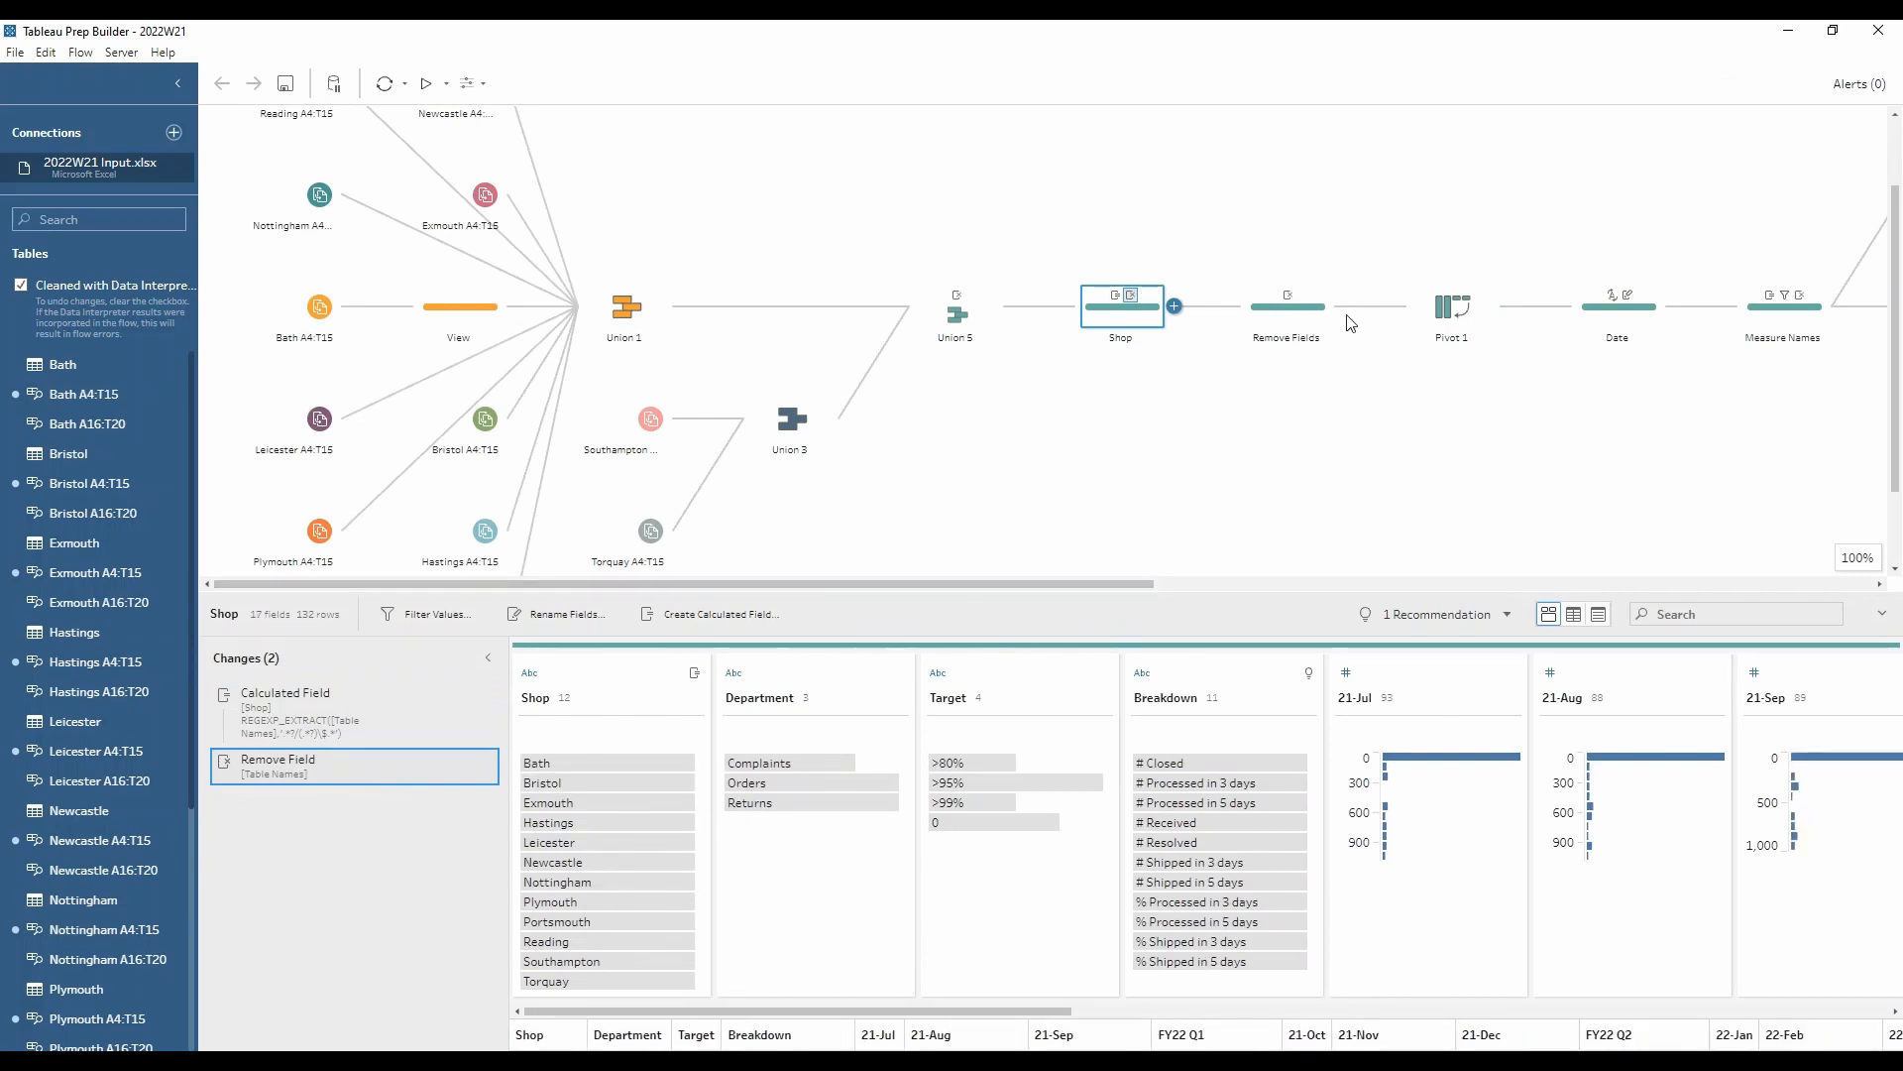
Step: Enlarge the Shop step's data pane and look through its fields from Department to the monthly and FY22 quarter columns
left_click_drag(916, 593, 916, 395)
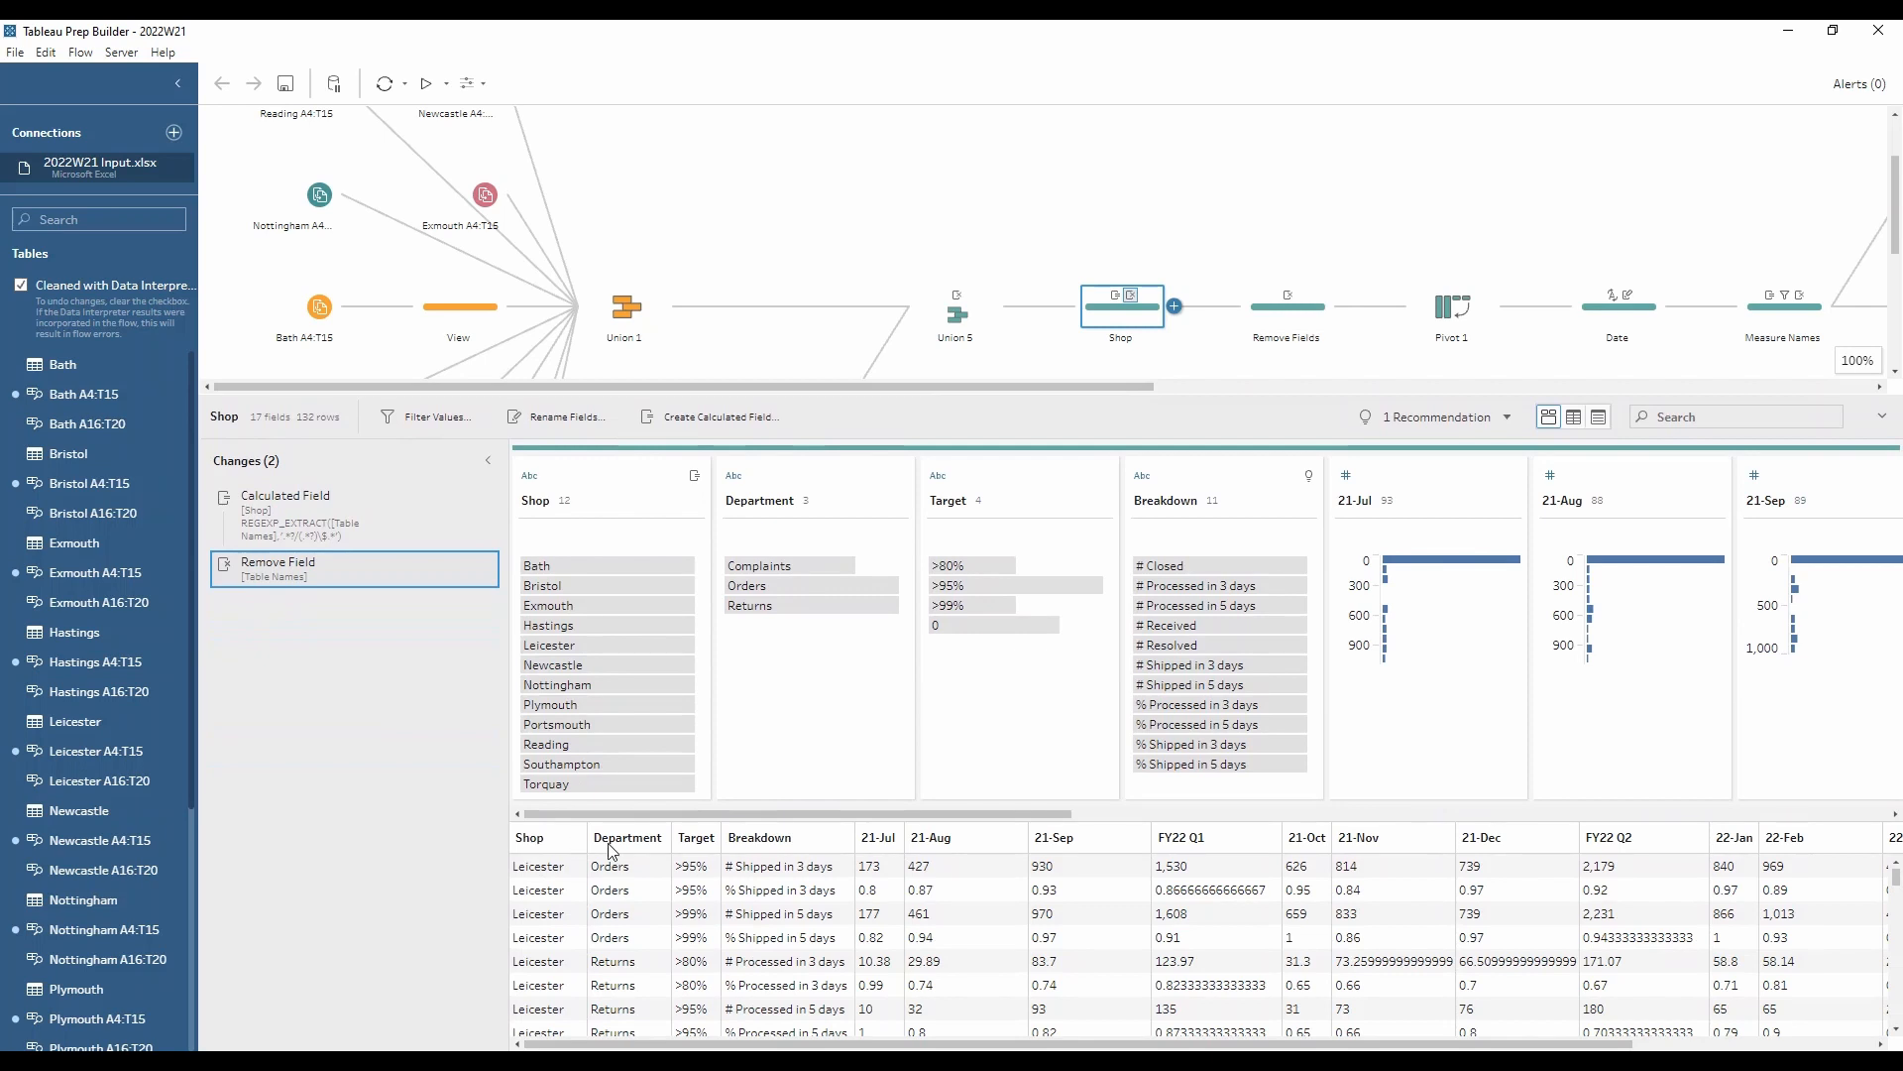
mouse_move(783, 568)
mouse_move(850, 572)
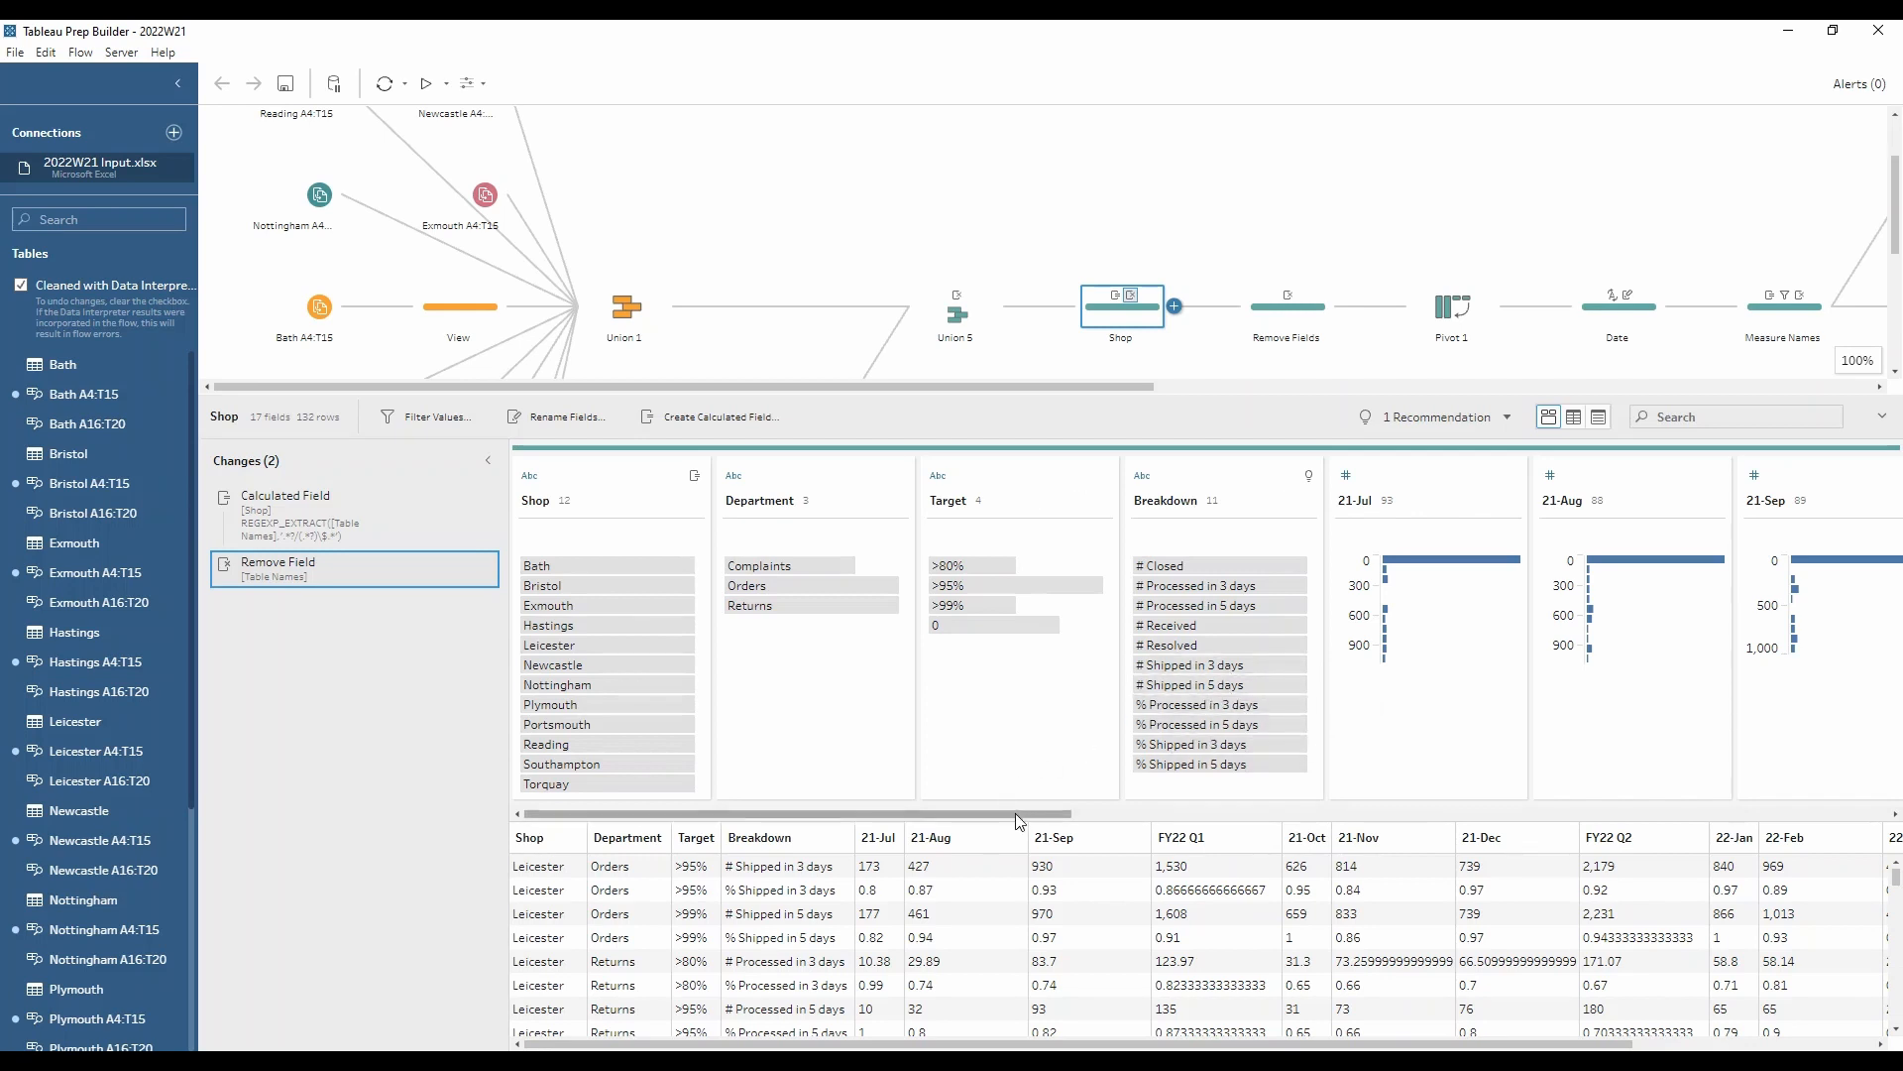
left_click_drag(1015, 813, 1277, 796)
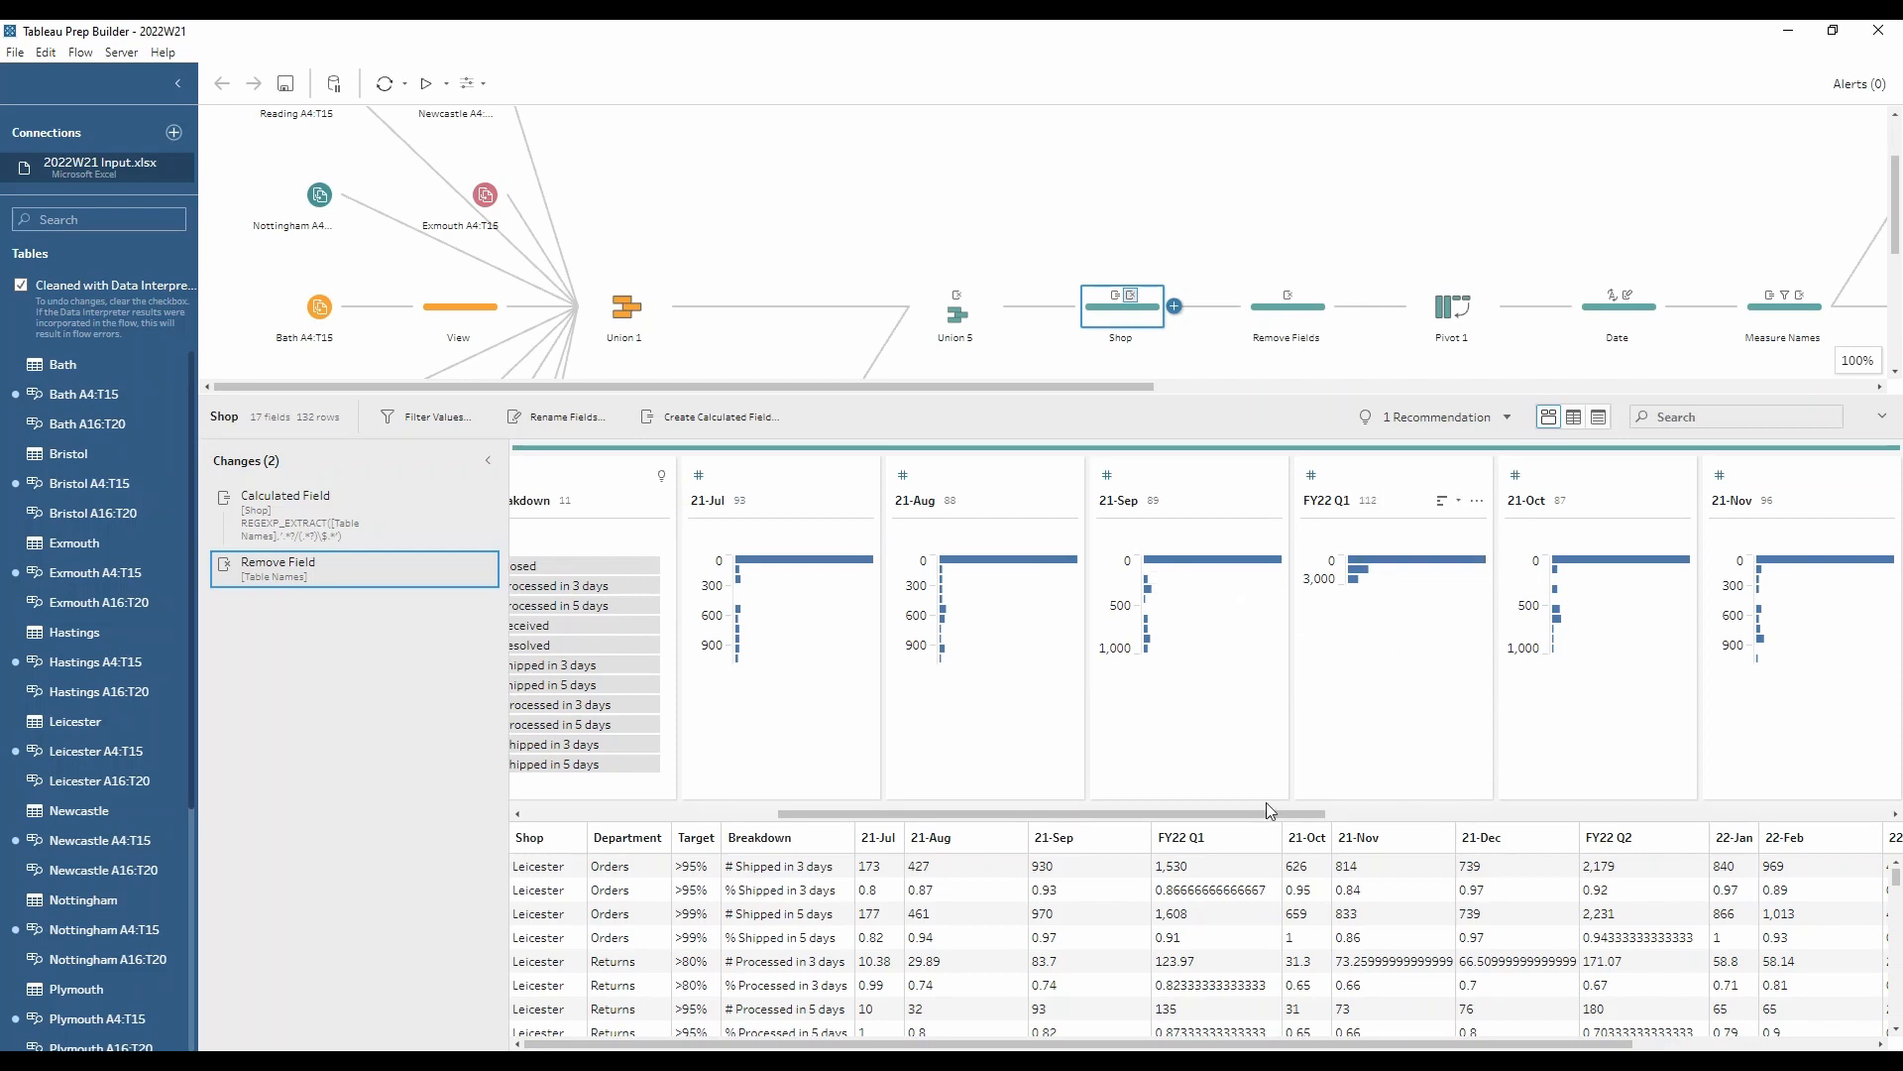
left_click_drag(1189, 814, 1354, 813)
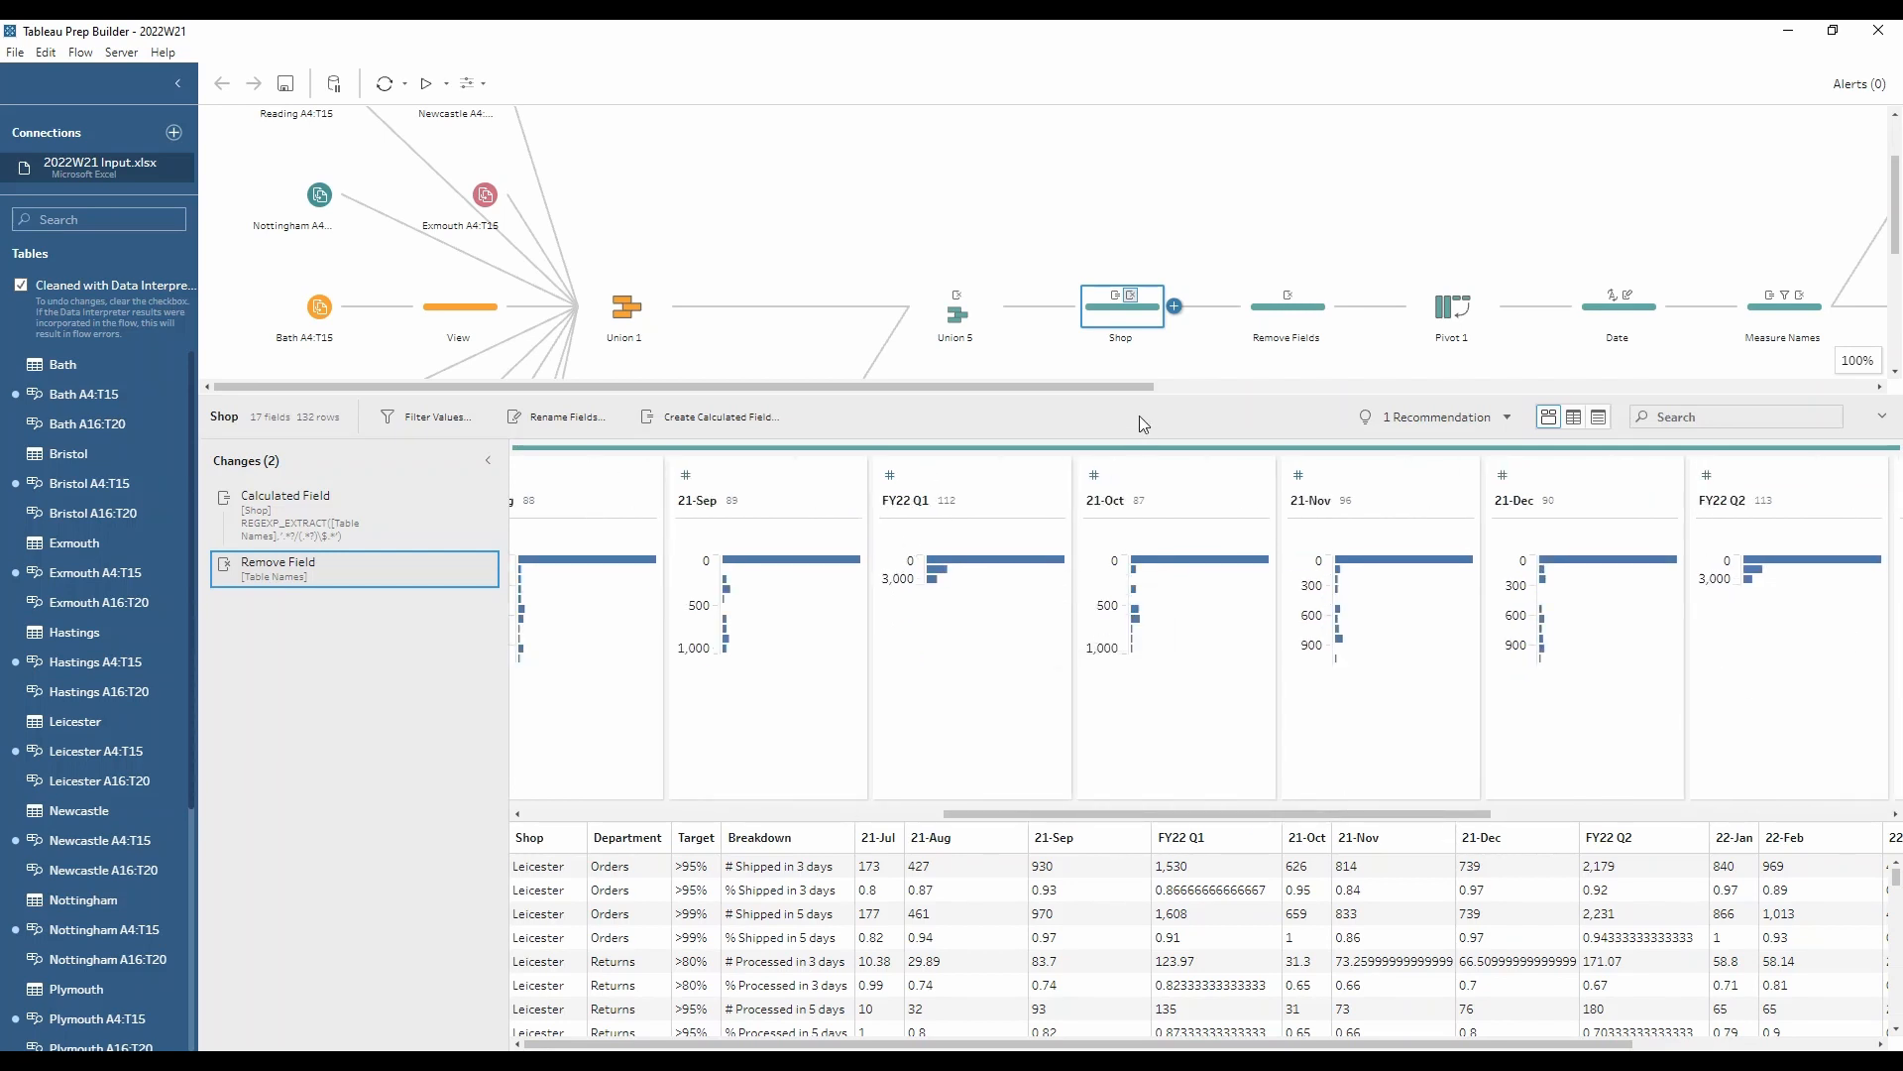
Step: Review the Remove Fields step's removed quarter fields and the Pivot 1 step's columns-to-rows setup
left_click(1248, 334)
left_click(1275, 405)
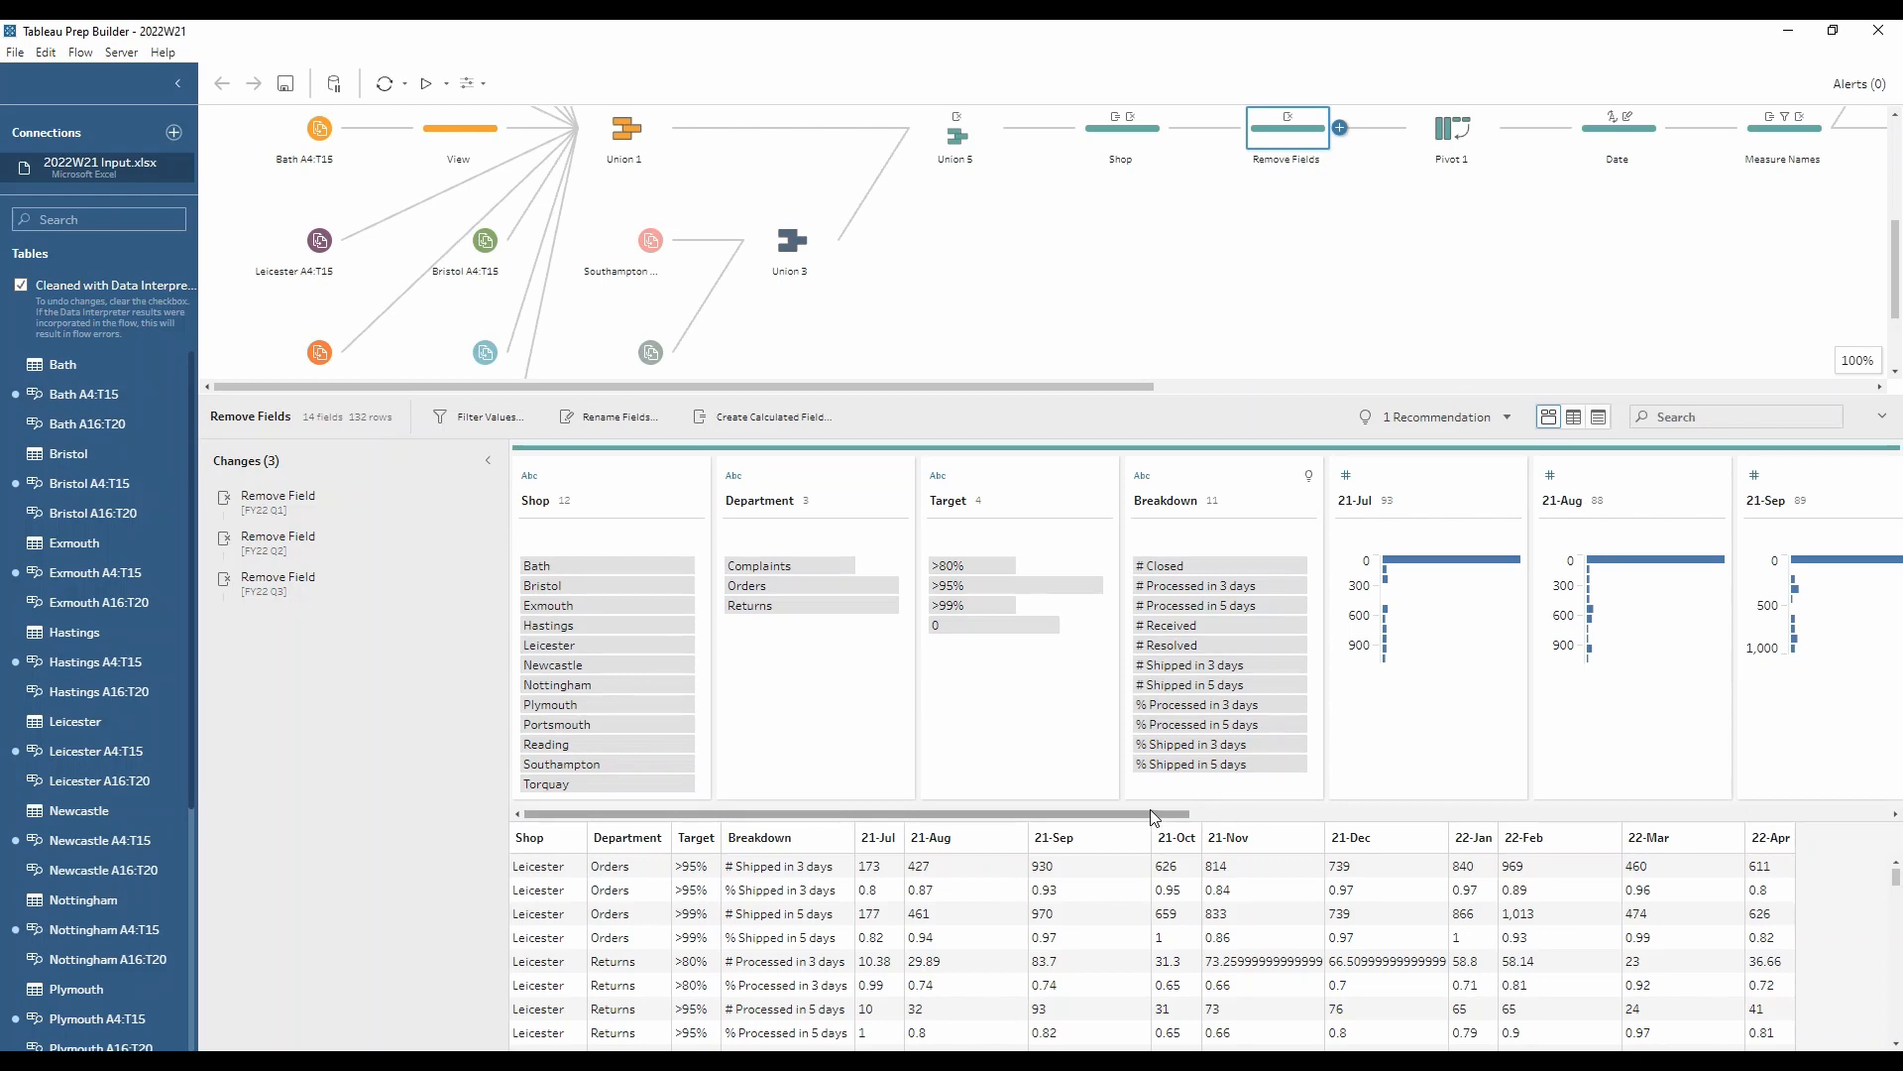
left_click(1481, 166)
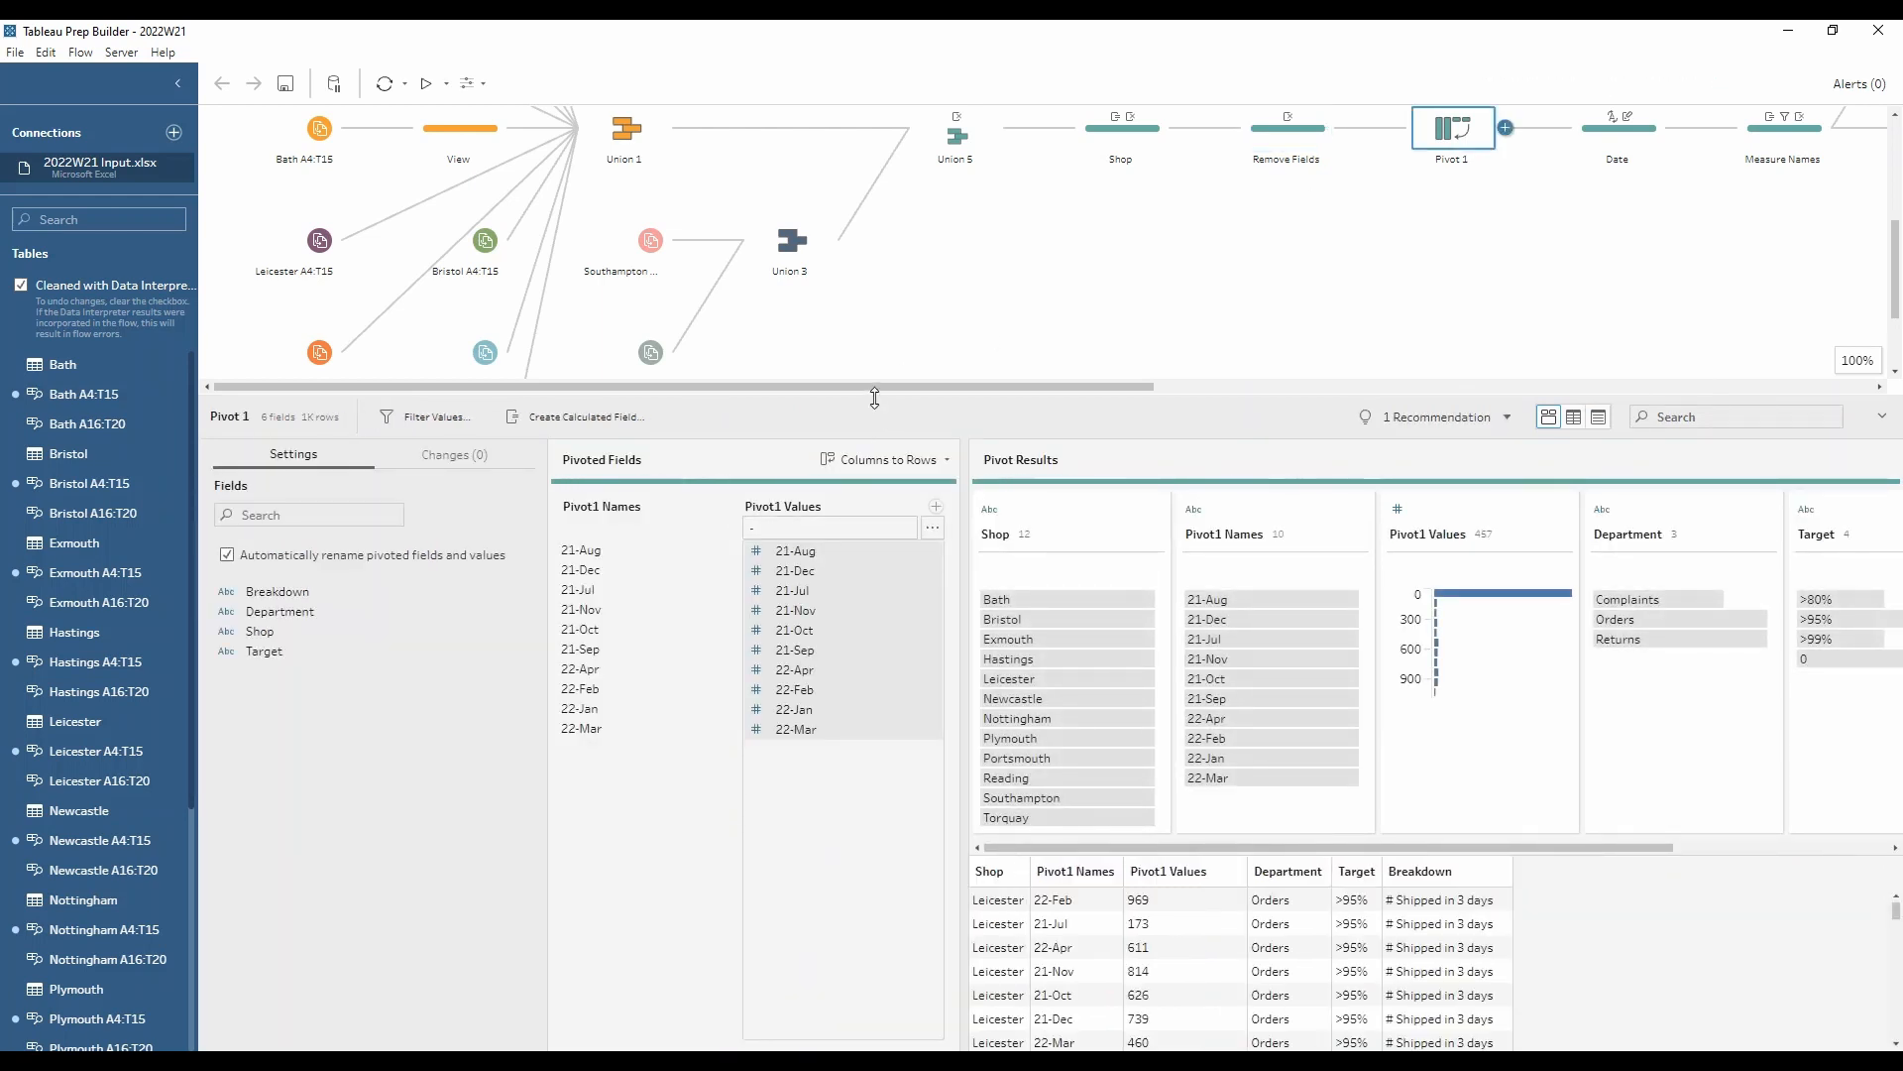
Step: Review the Date step's type change and rename of Pivot1 Names, checking the resulting date values
left_click_drag(898, 387, 1183, 386)
left_click(1107, 139)
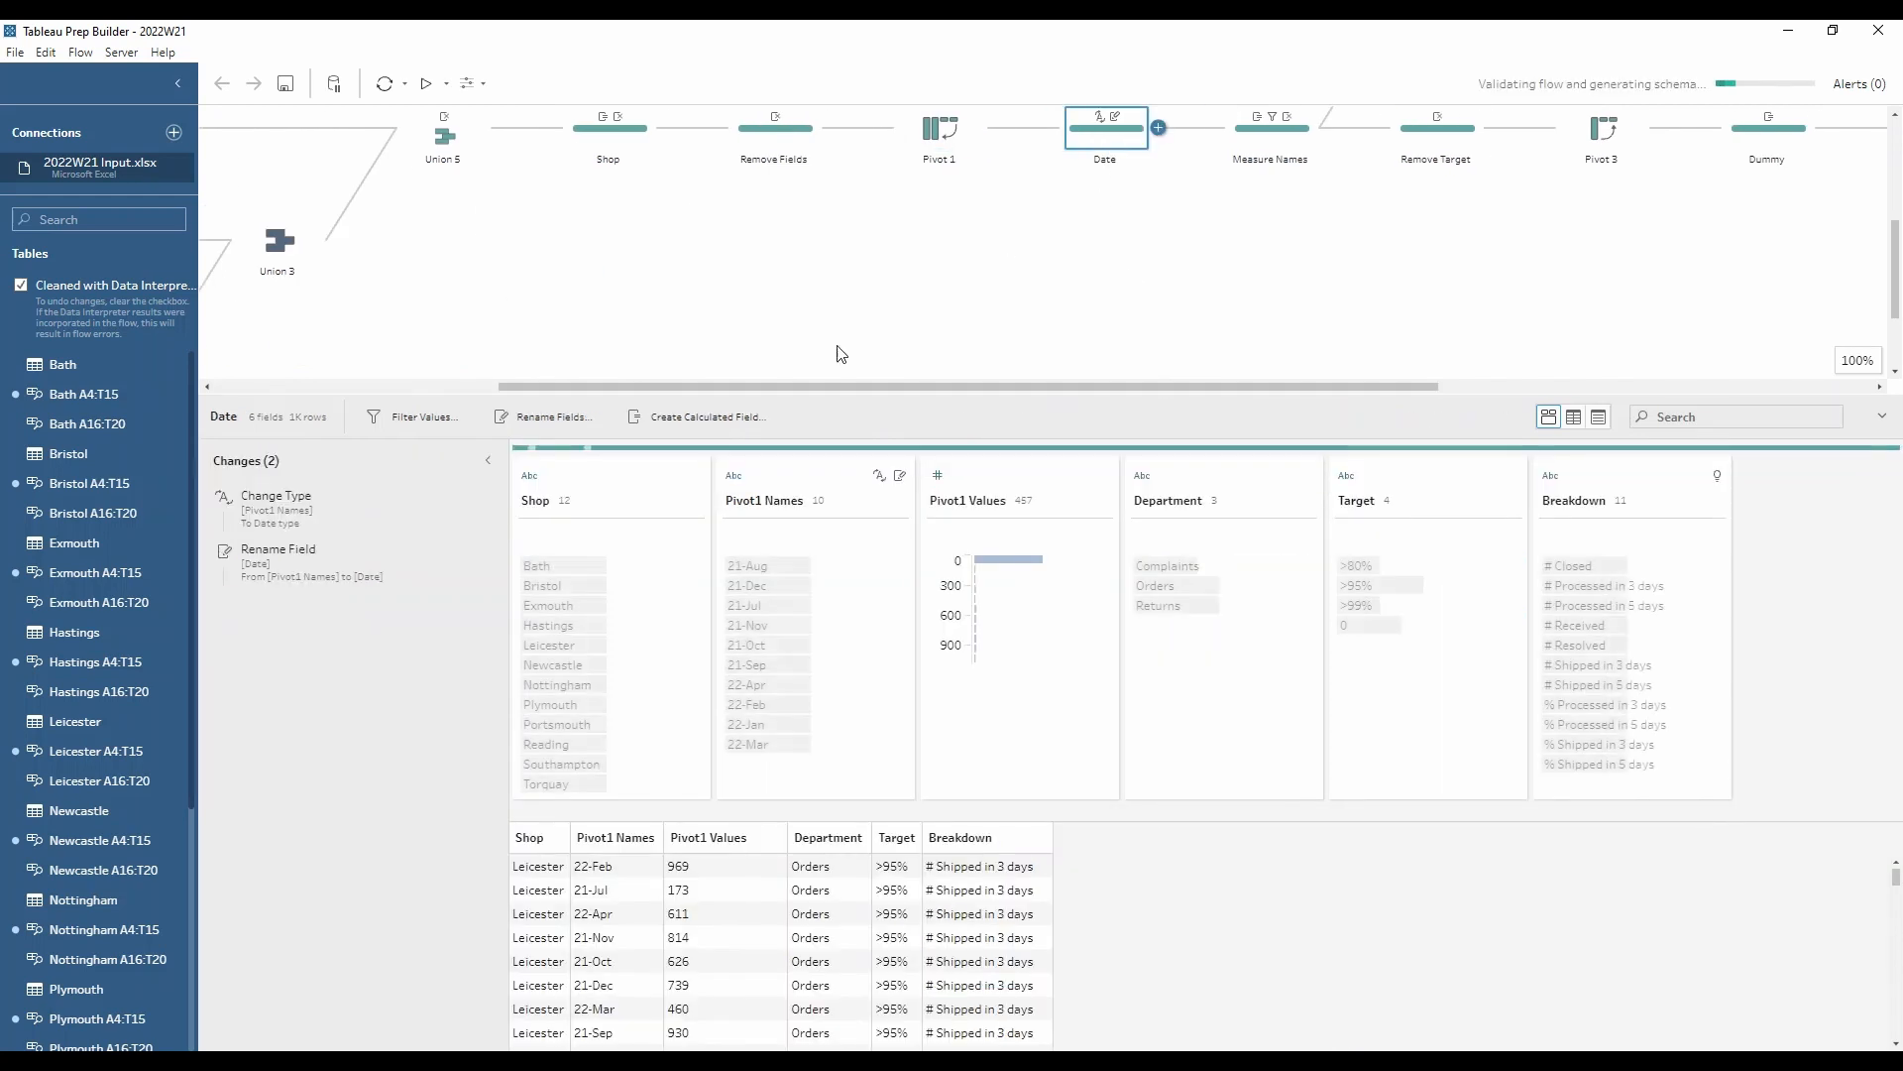
left_click(365, 502)
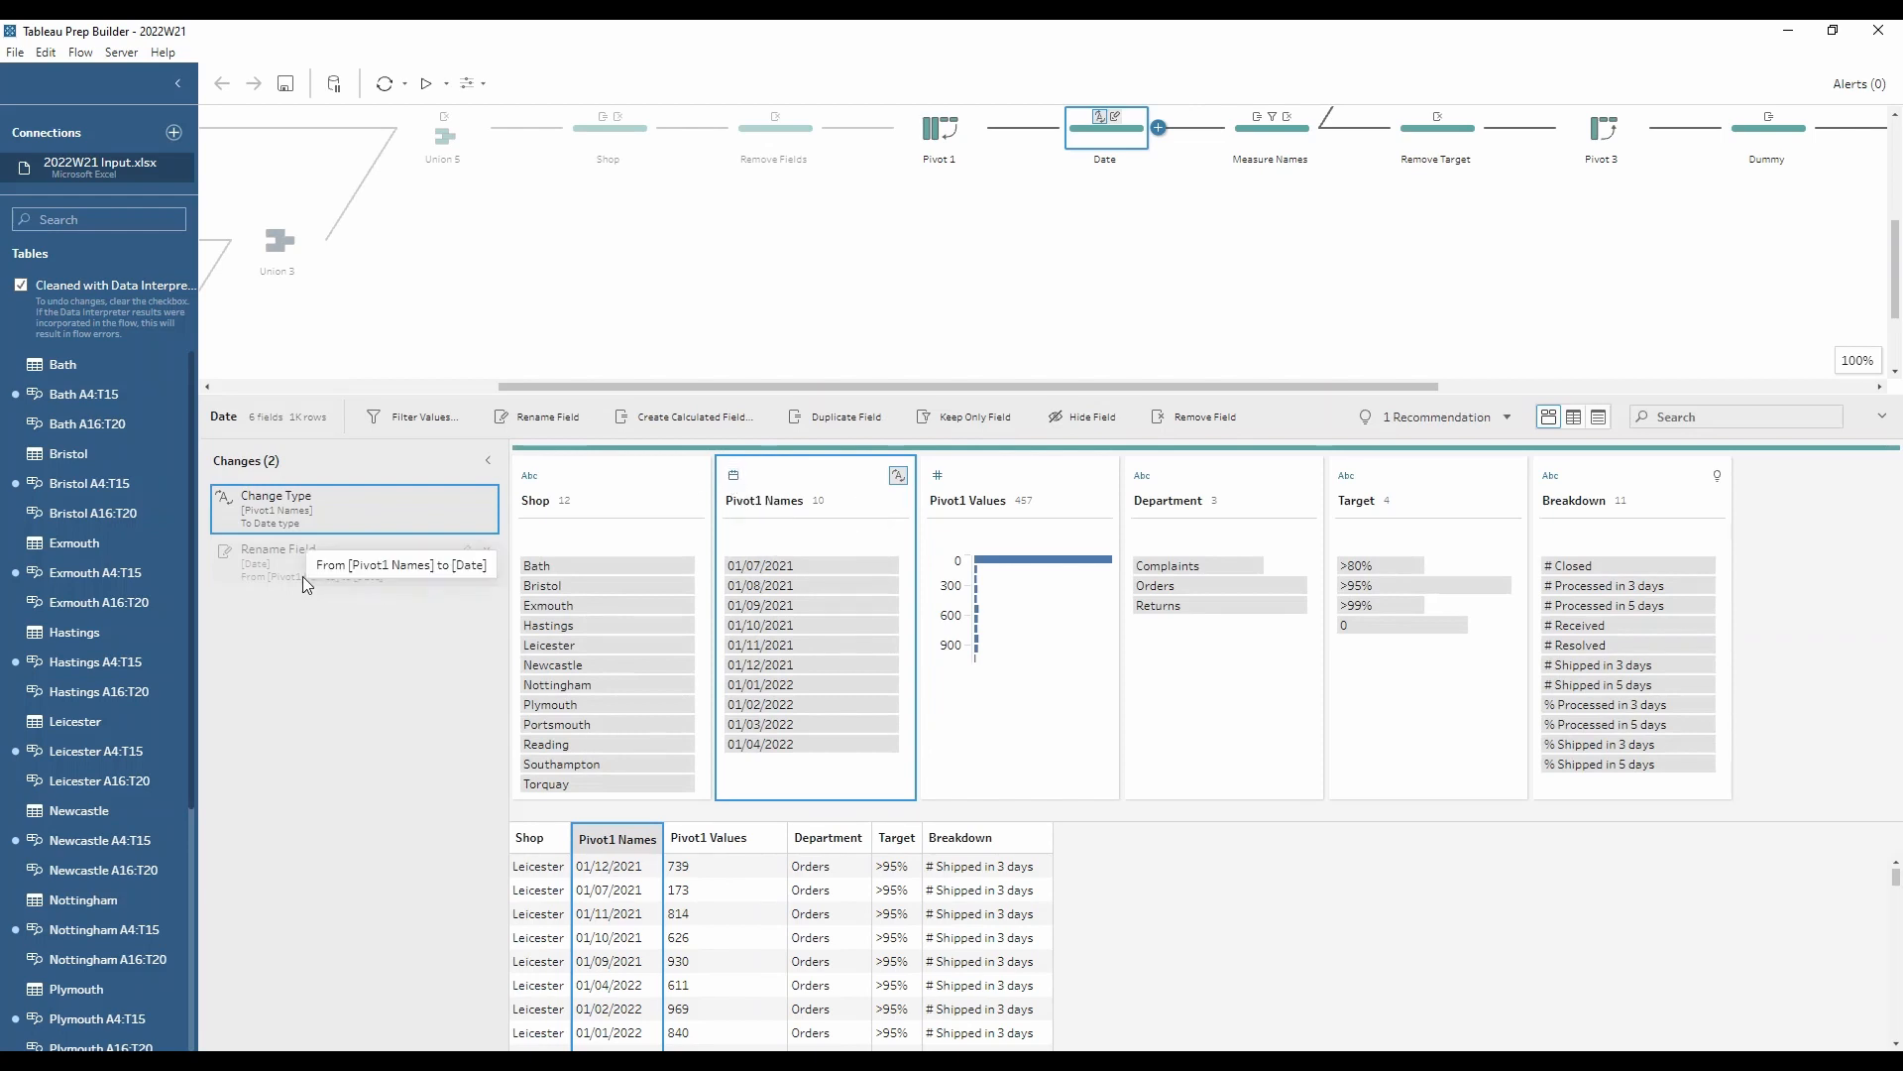
left_click(263, 555)
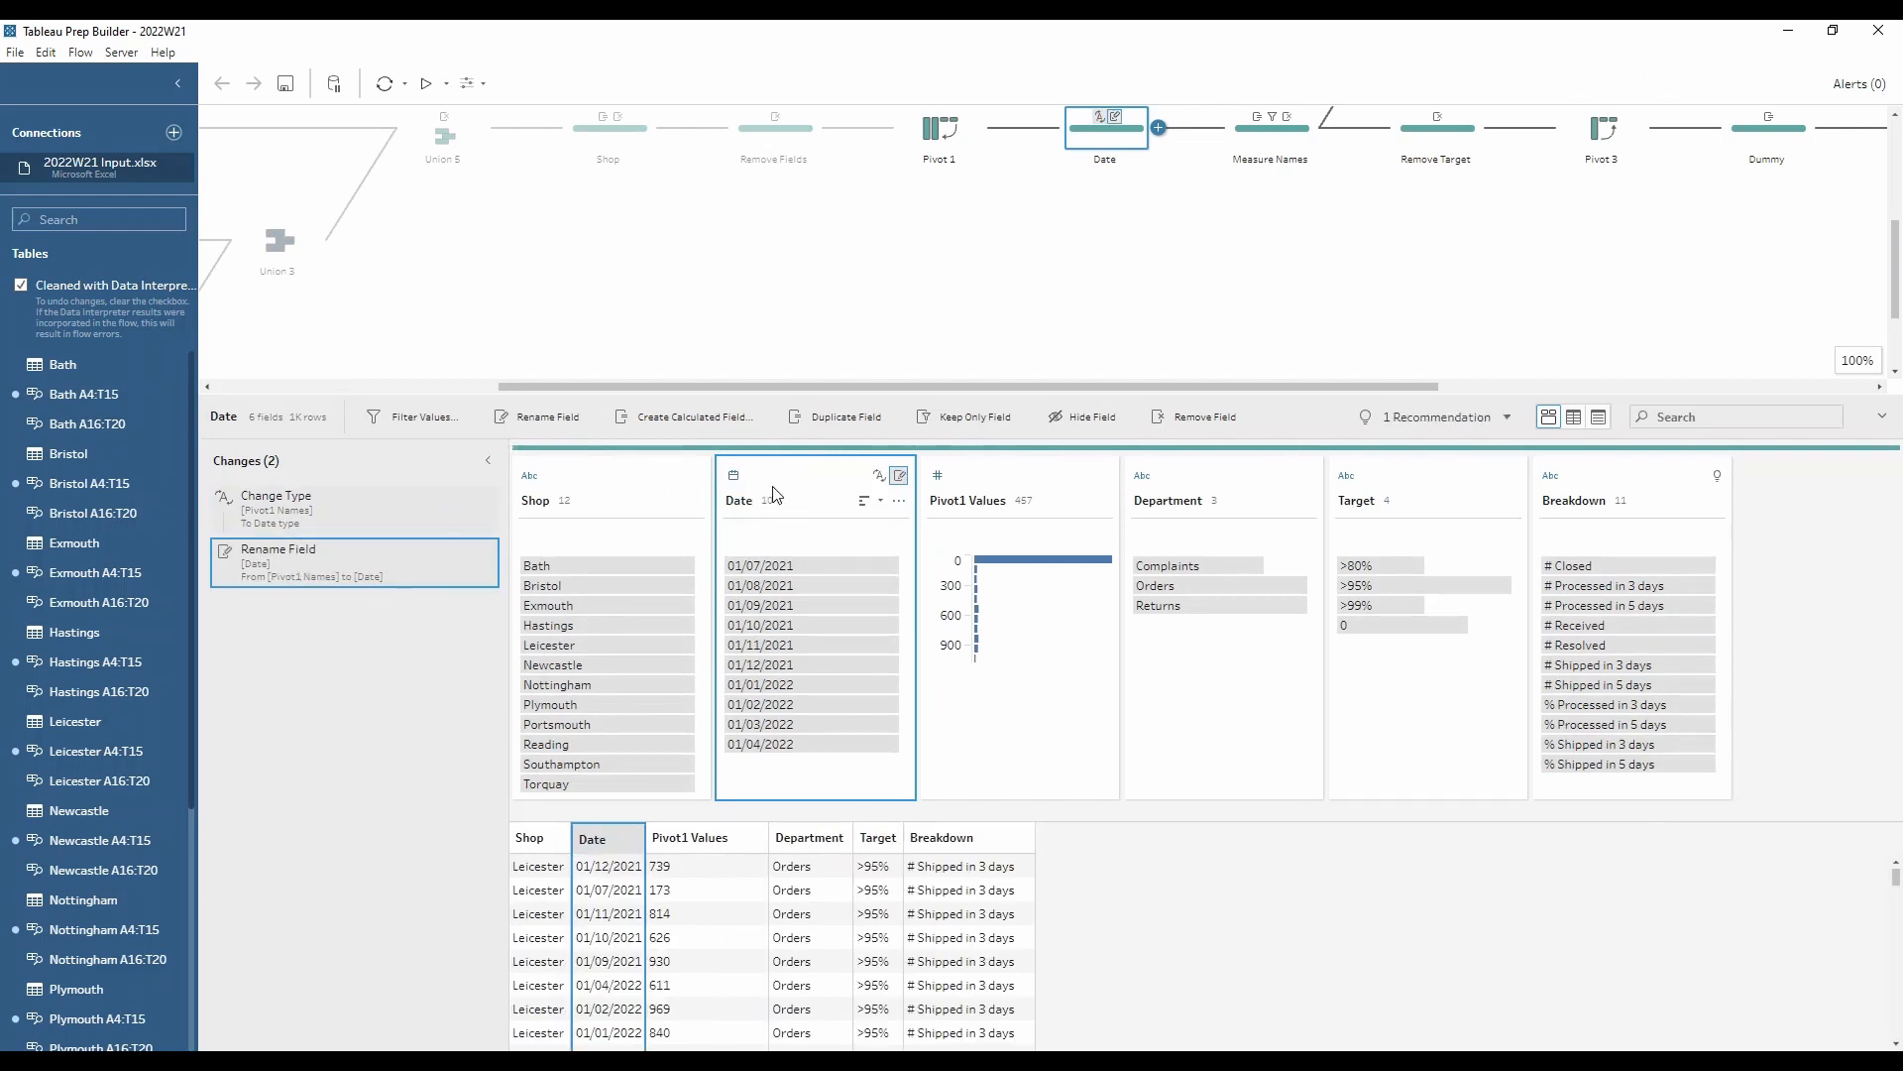
mouse_move(743, 575)
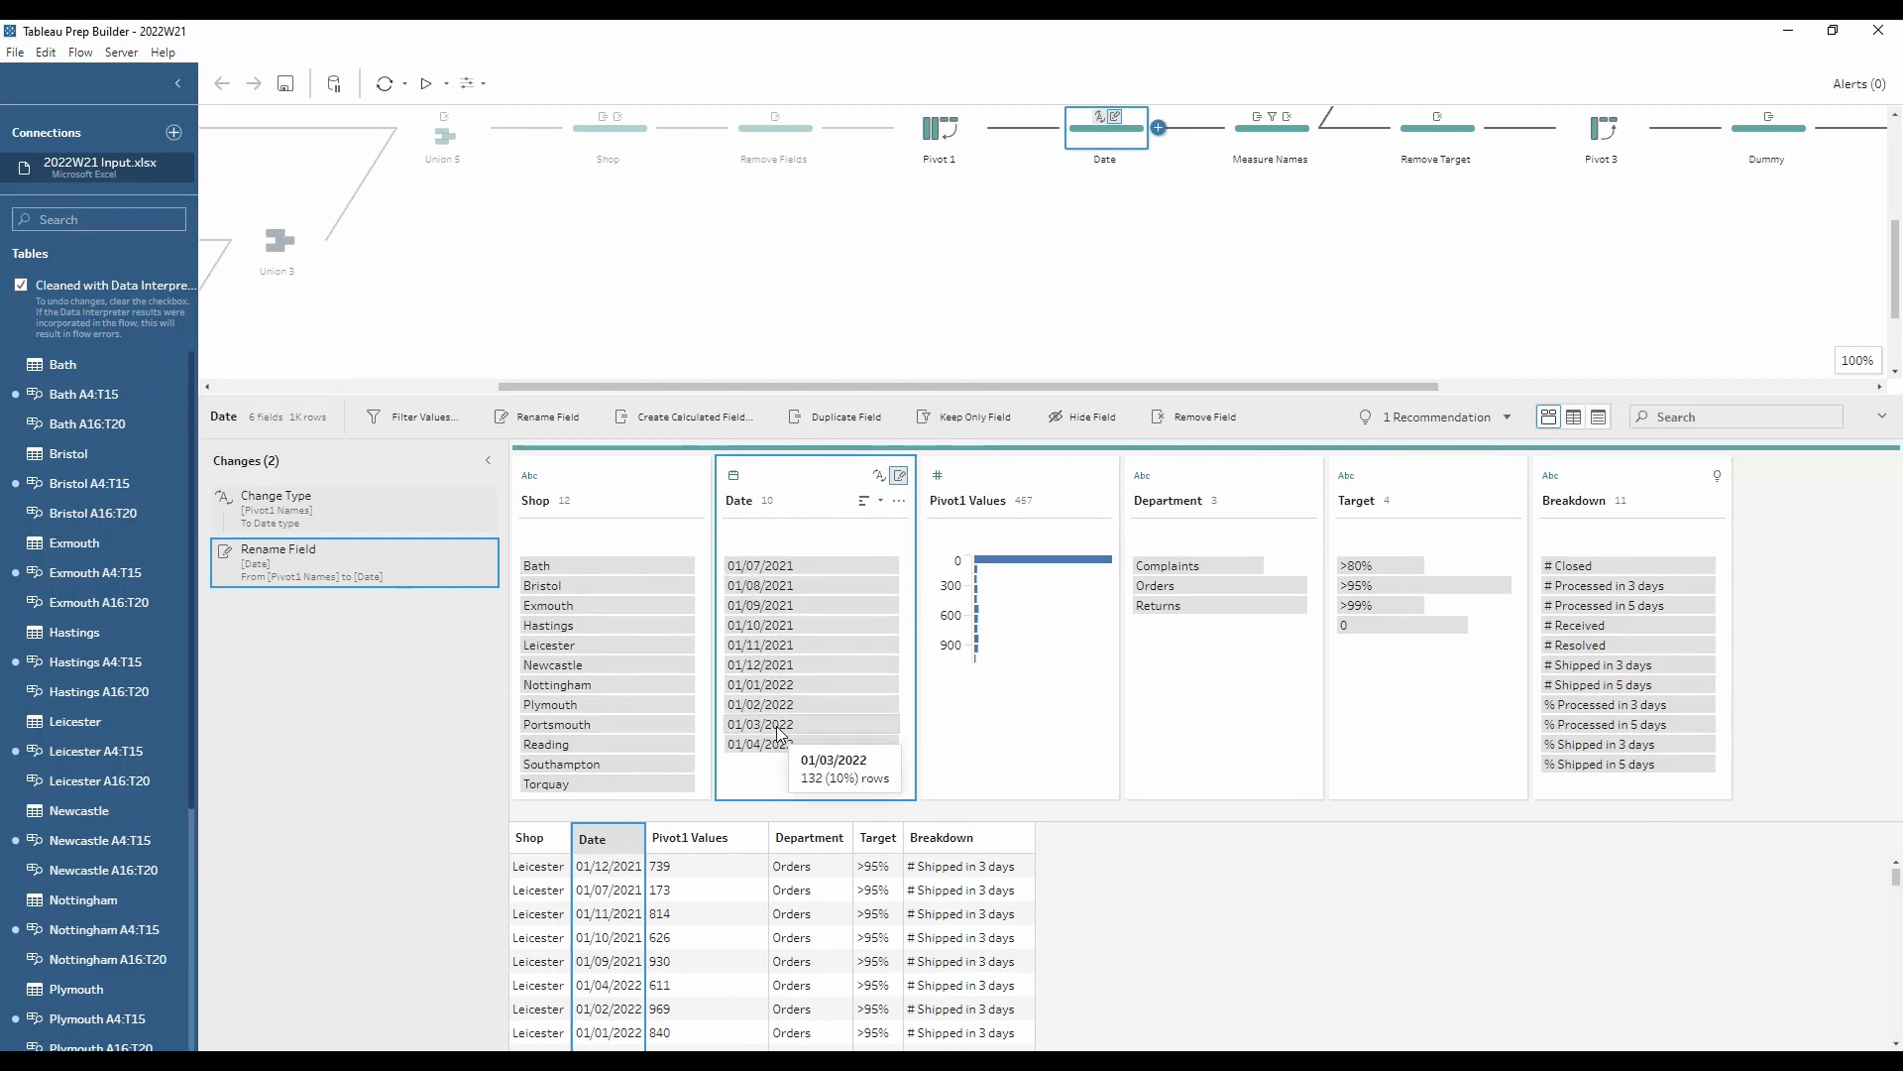
mouse_move(784, 752)
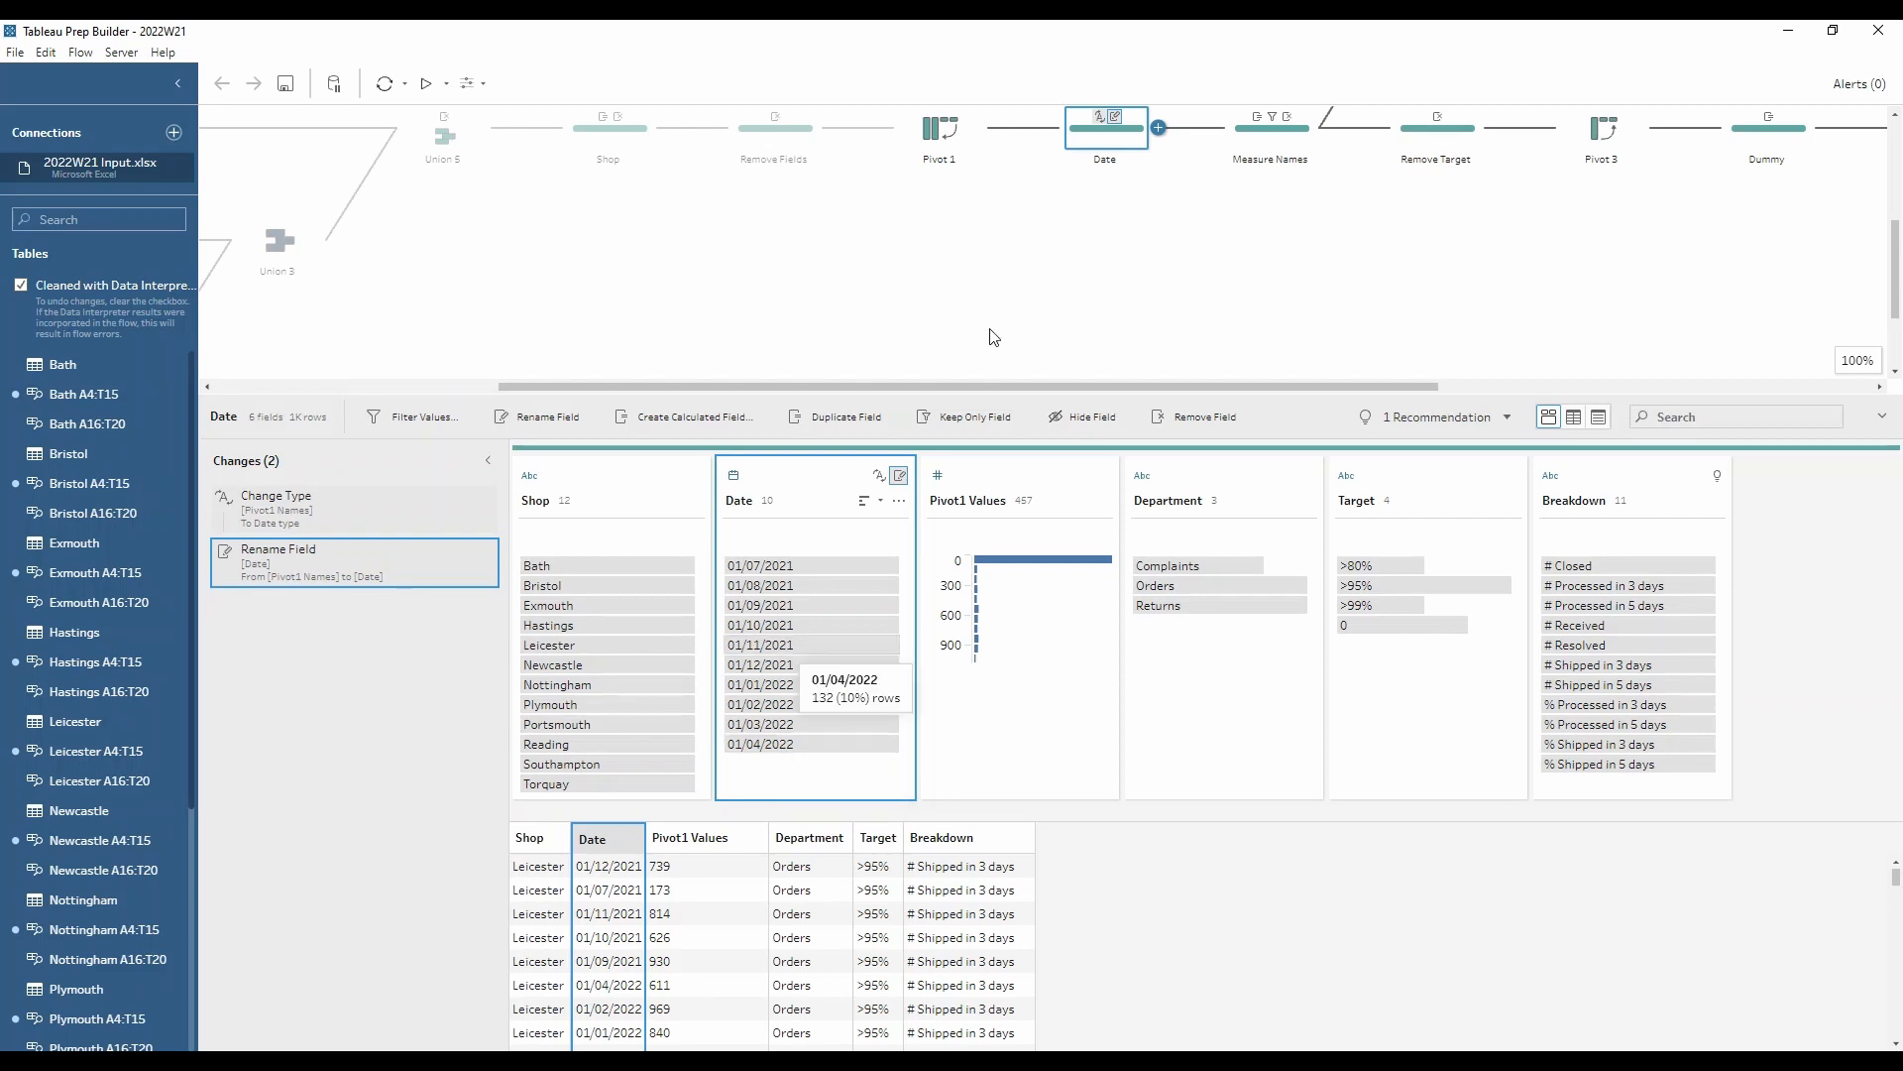
Step: Review the Measure Names step and its Breakdown filter calculation, closing the editor without changes
left_click_drag(1104, 385, 1257, 387)
scroll(1180, 344, "up", 2)
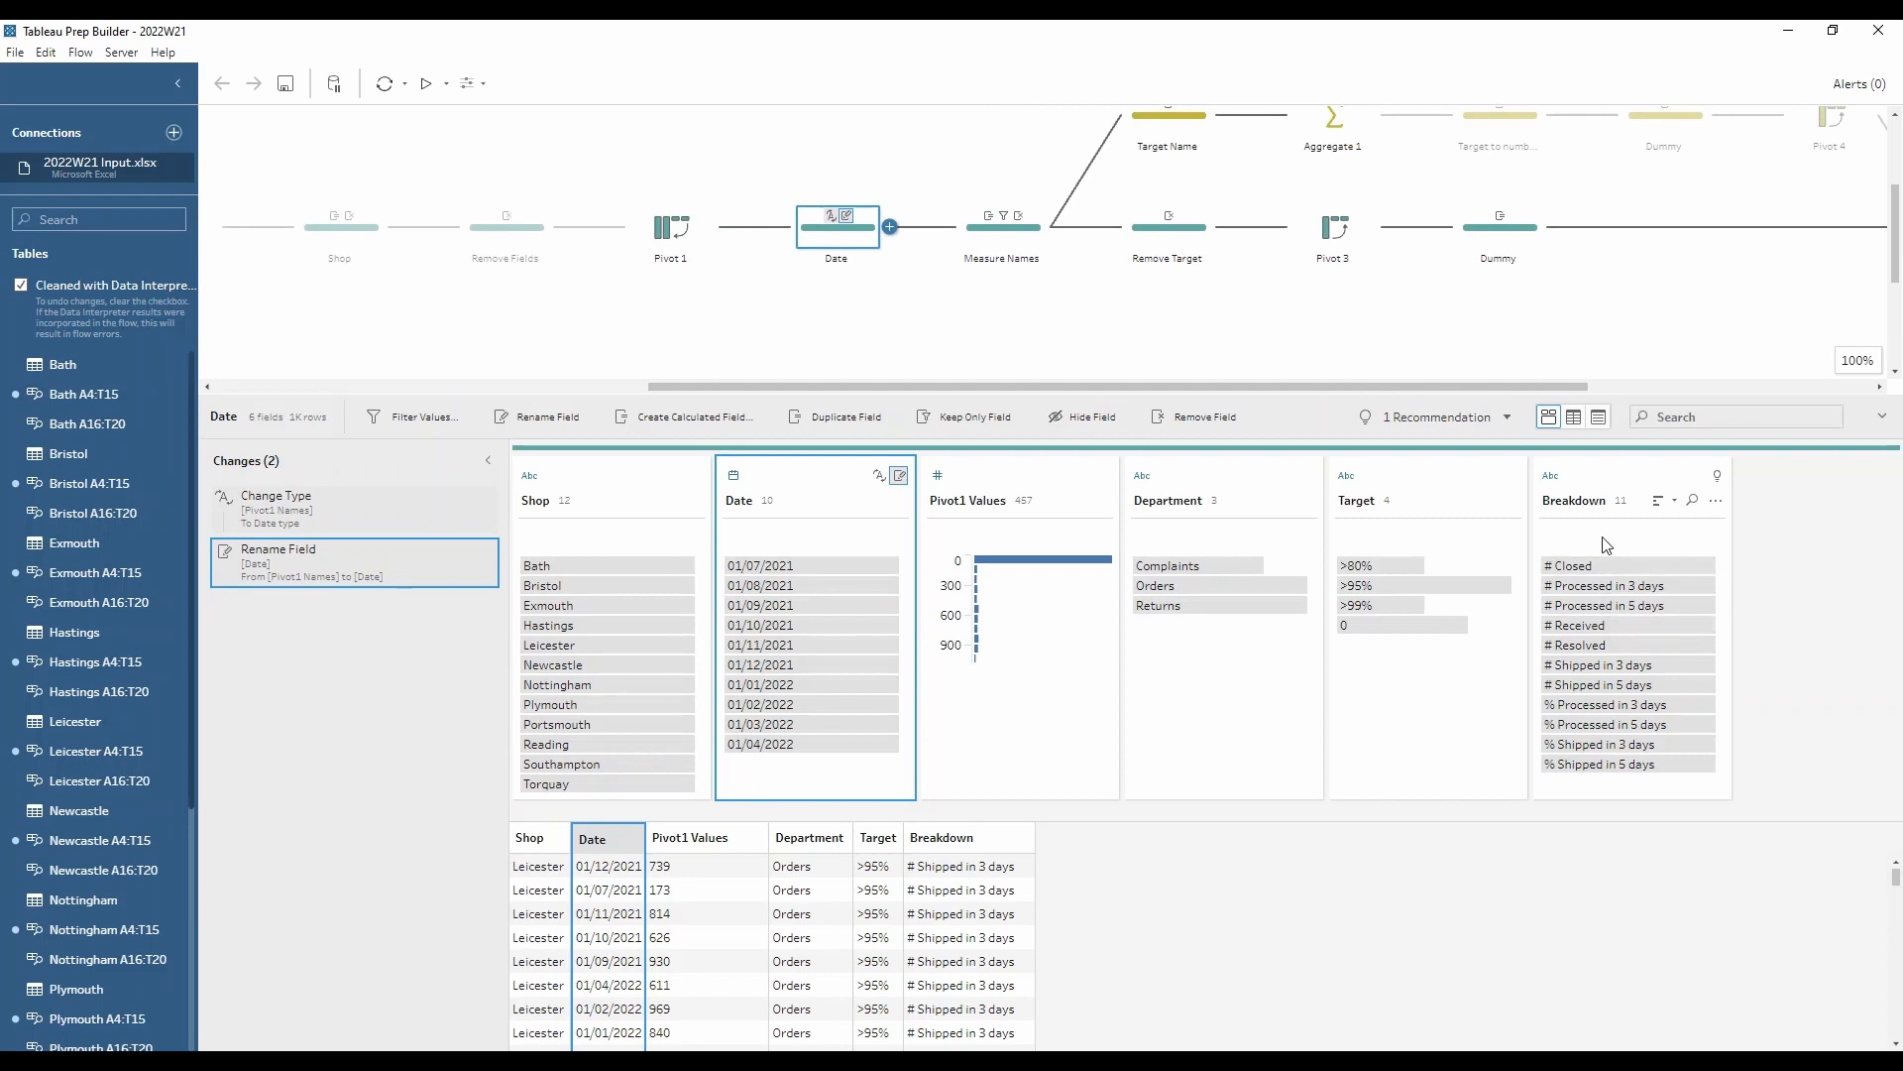
mouse_move(1596, 565)
left_click(1027, 238)
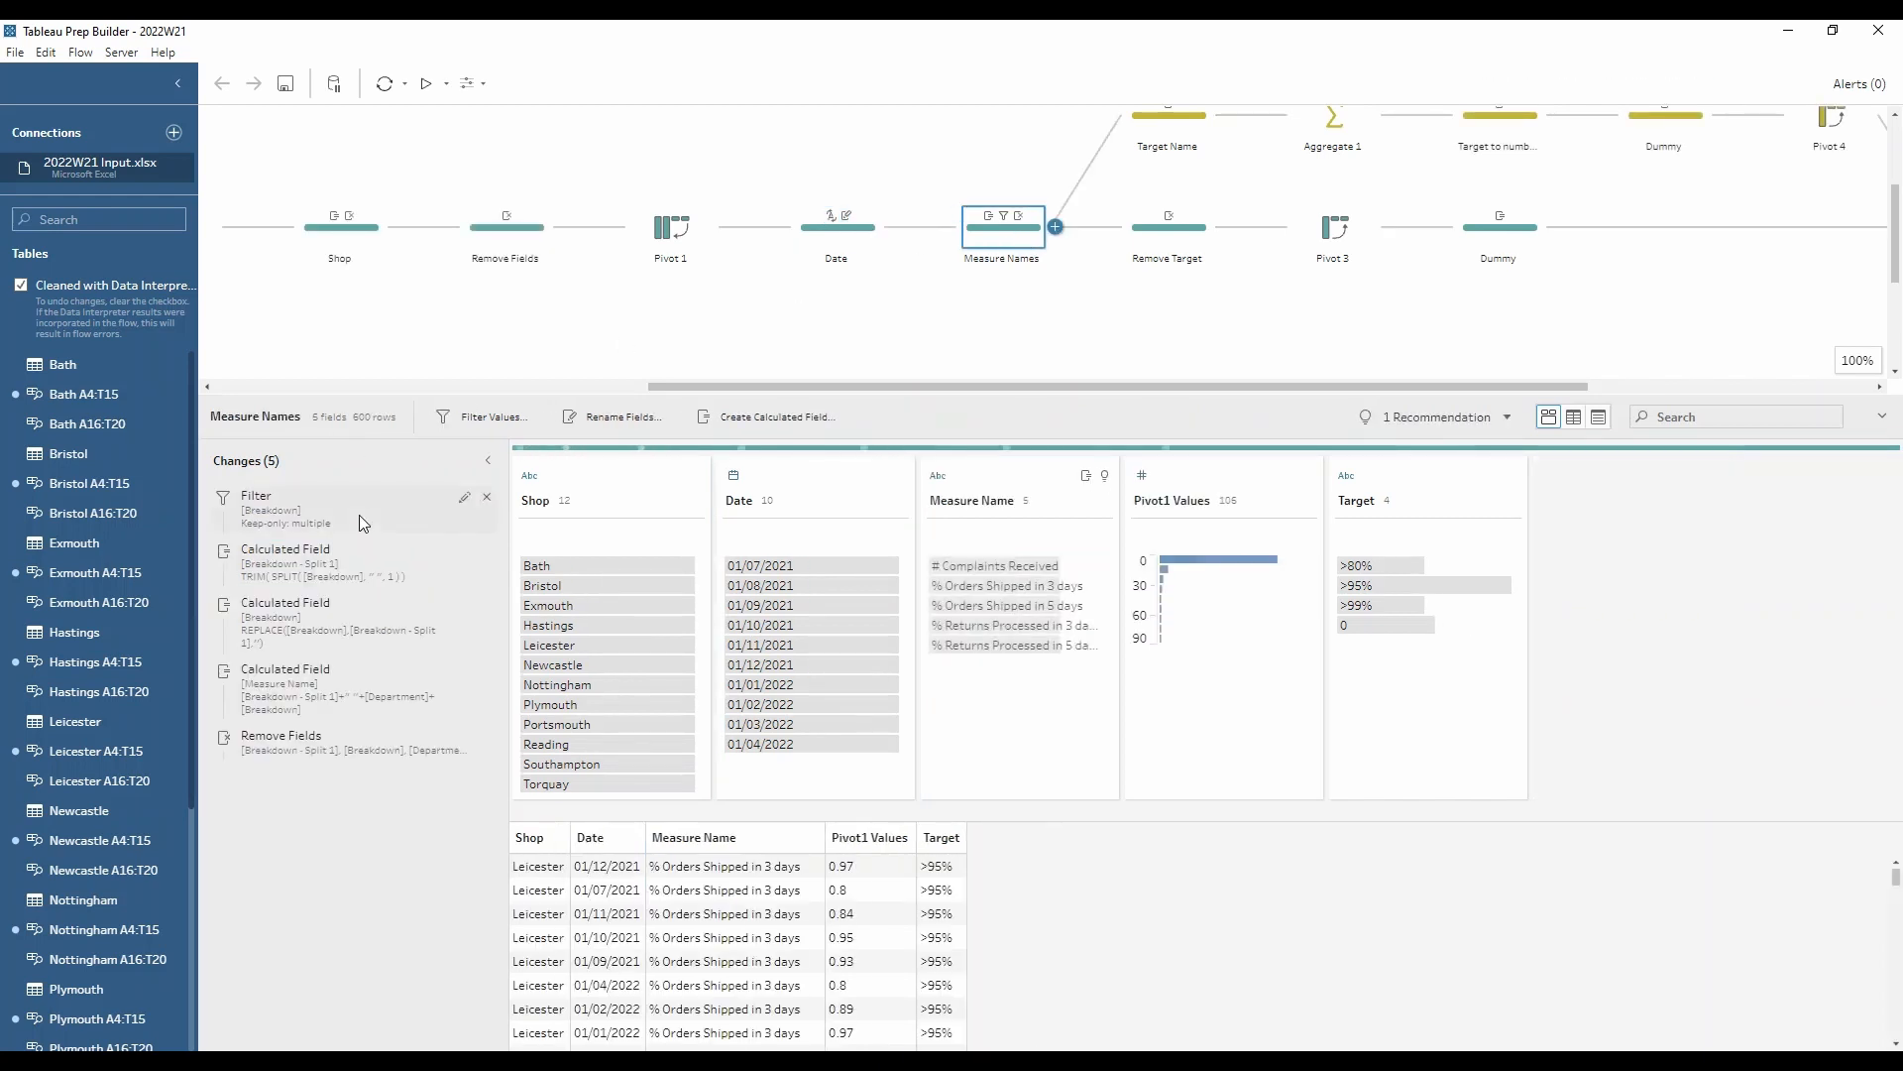
left_click(459, 504)
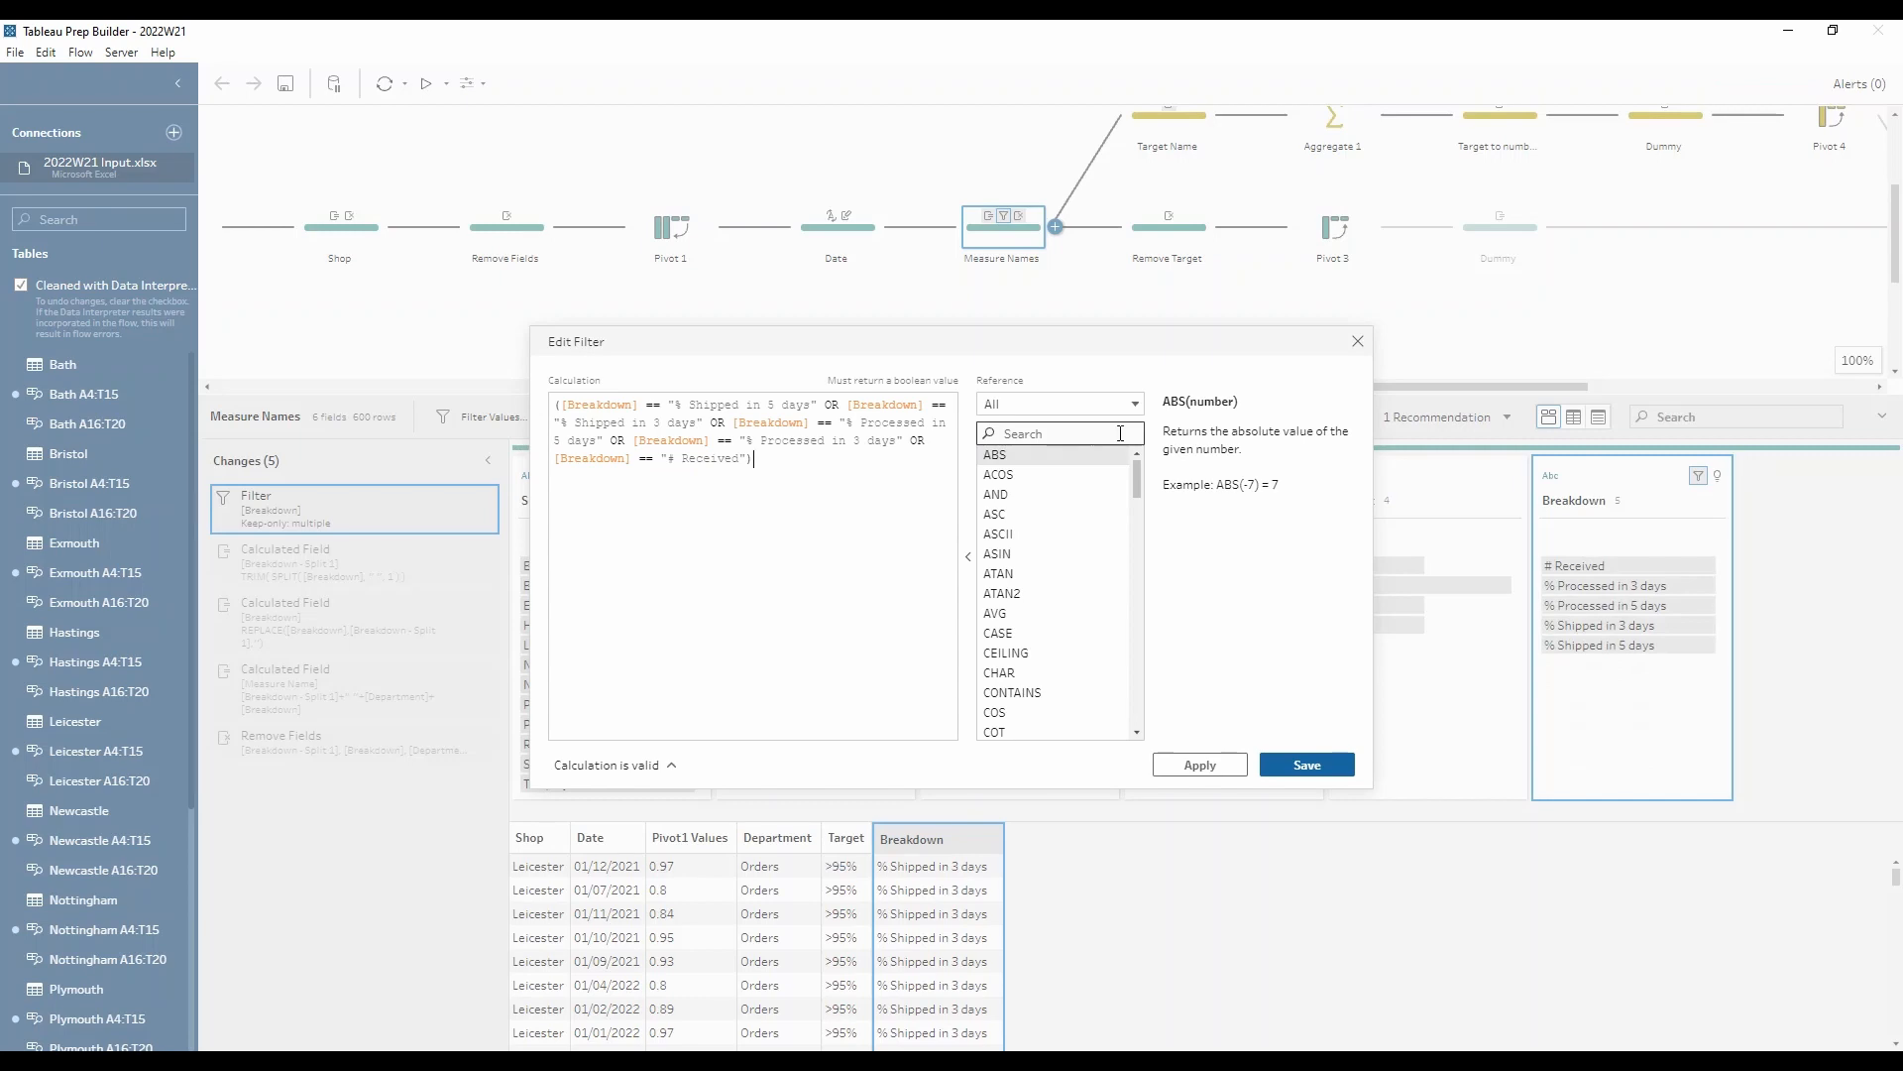
left_click(1357, 341)
Step: Look at the filter types available for Breakdown, then re-examine its existing filter calculation and close it
left_click(1715, 507)
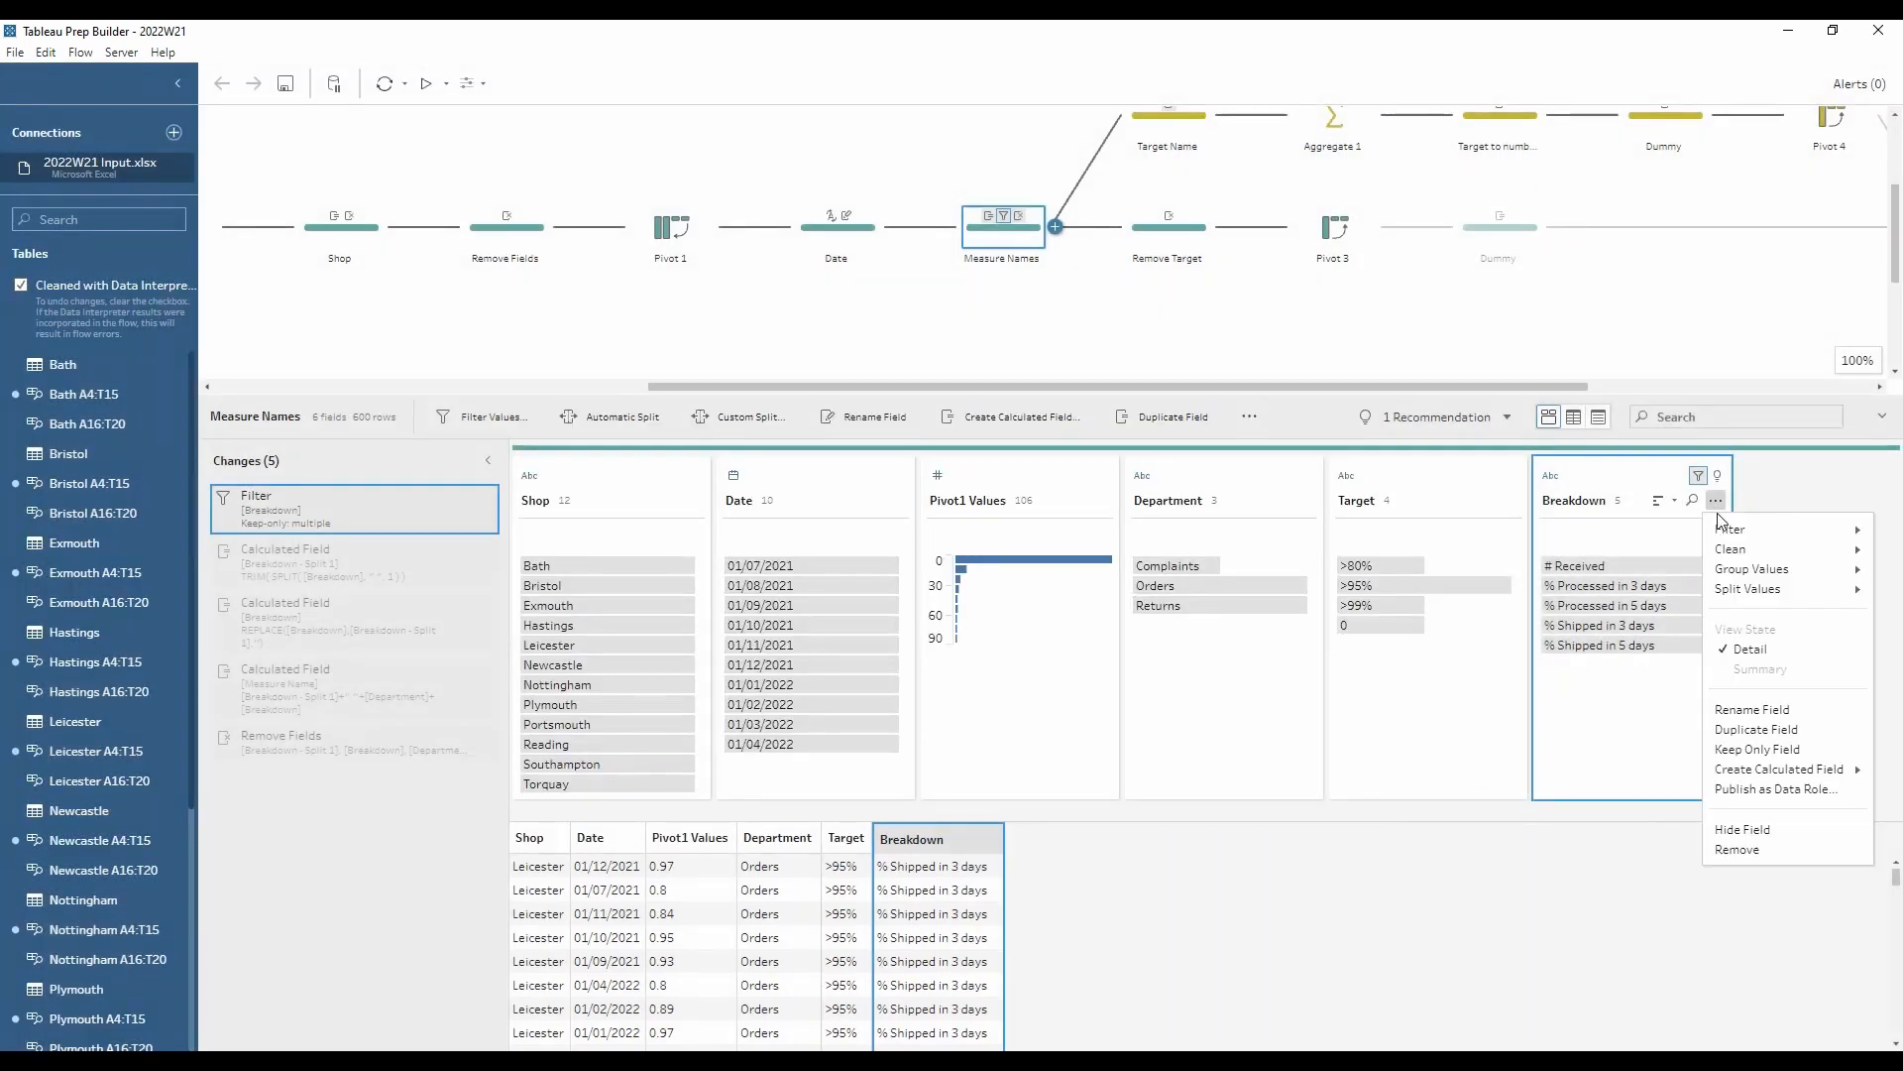
mouse_move(1735, 529)
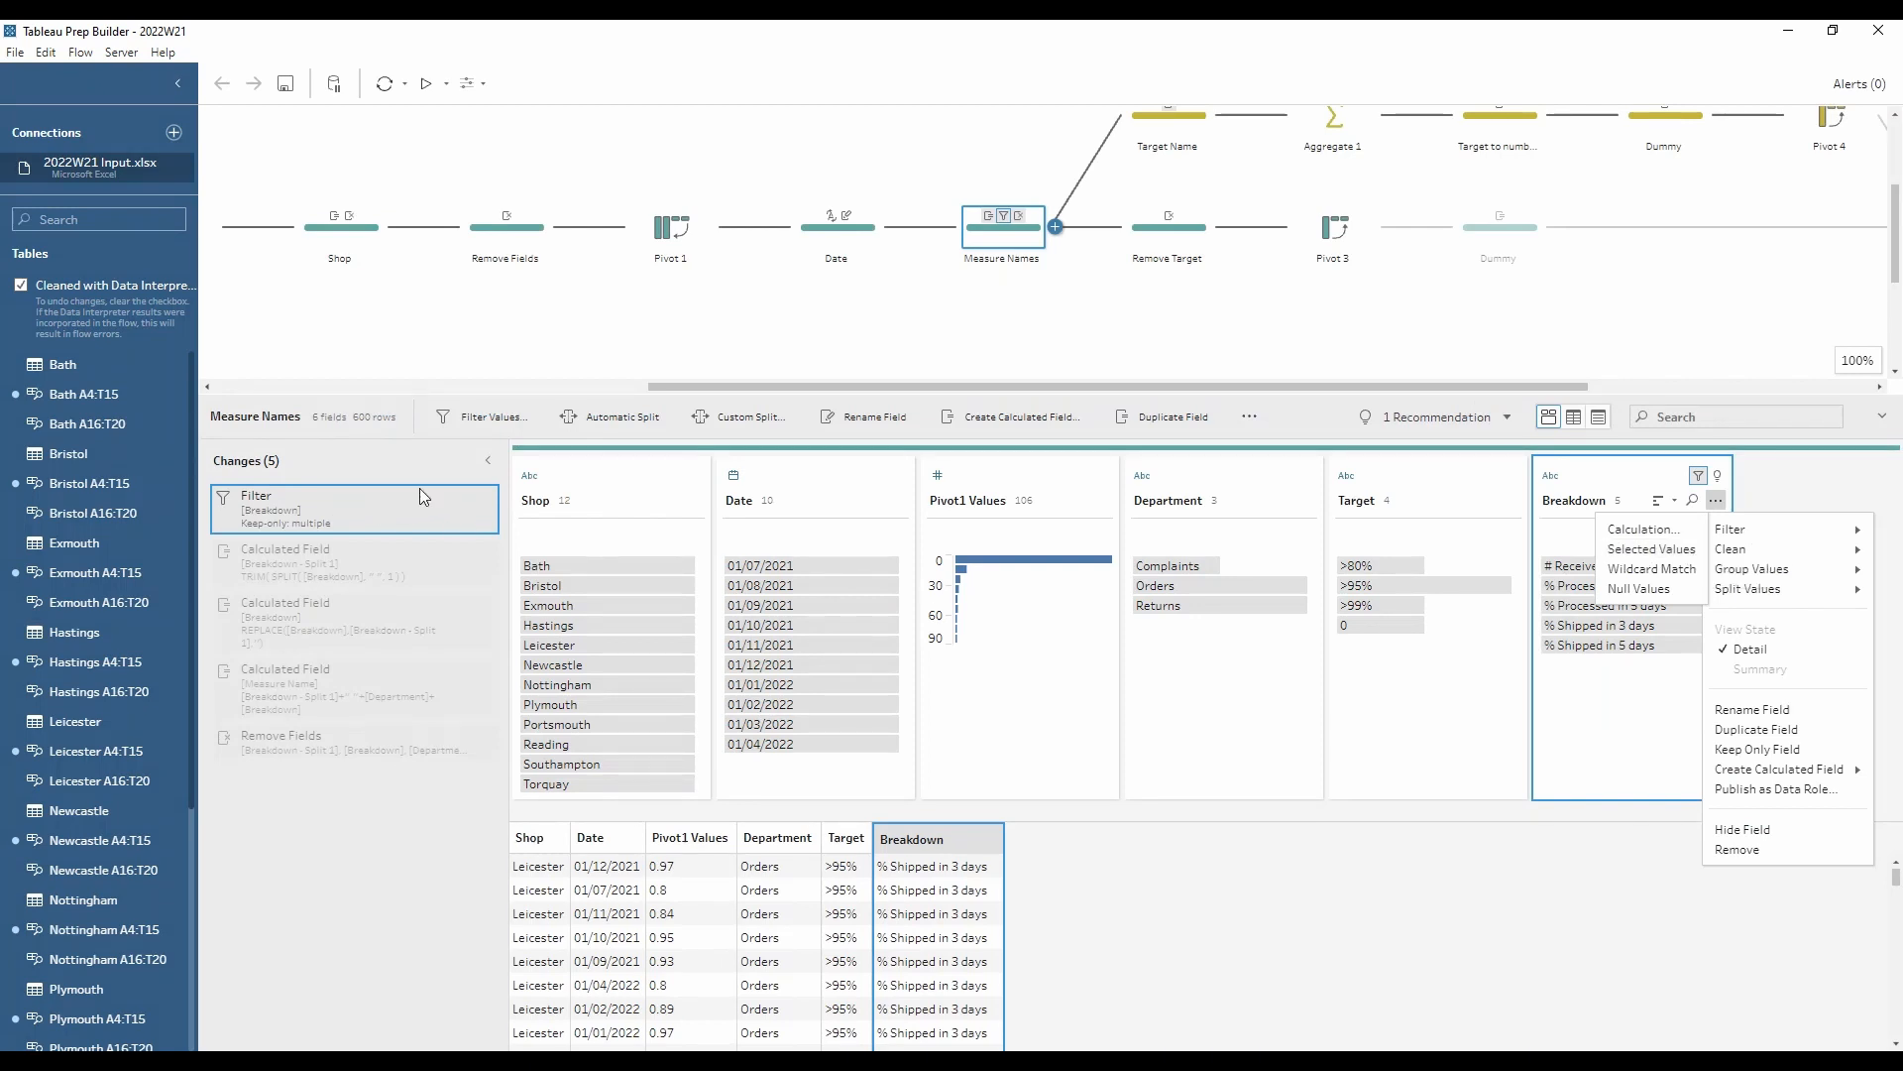
left_click(470, 505)
left_click(466, 498)
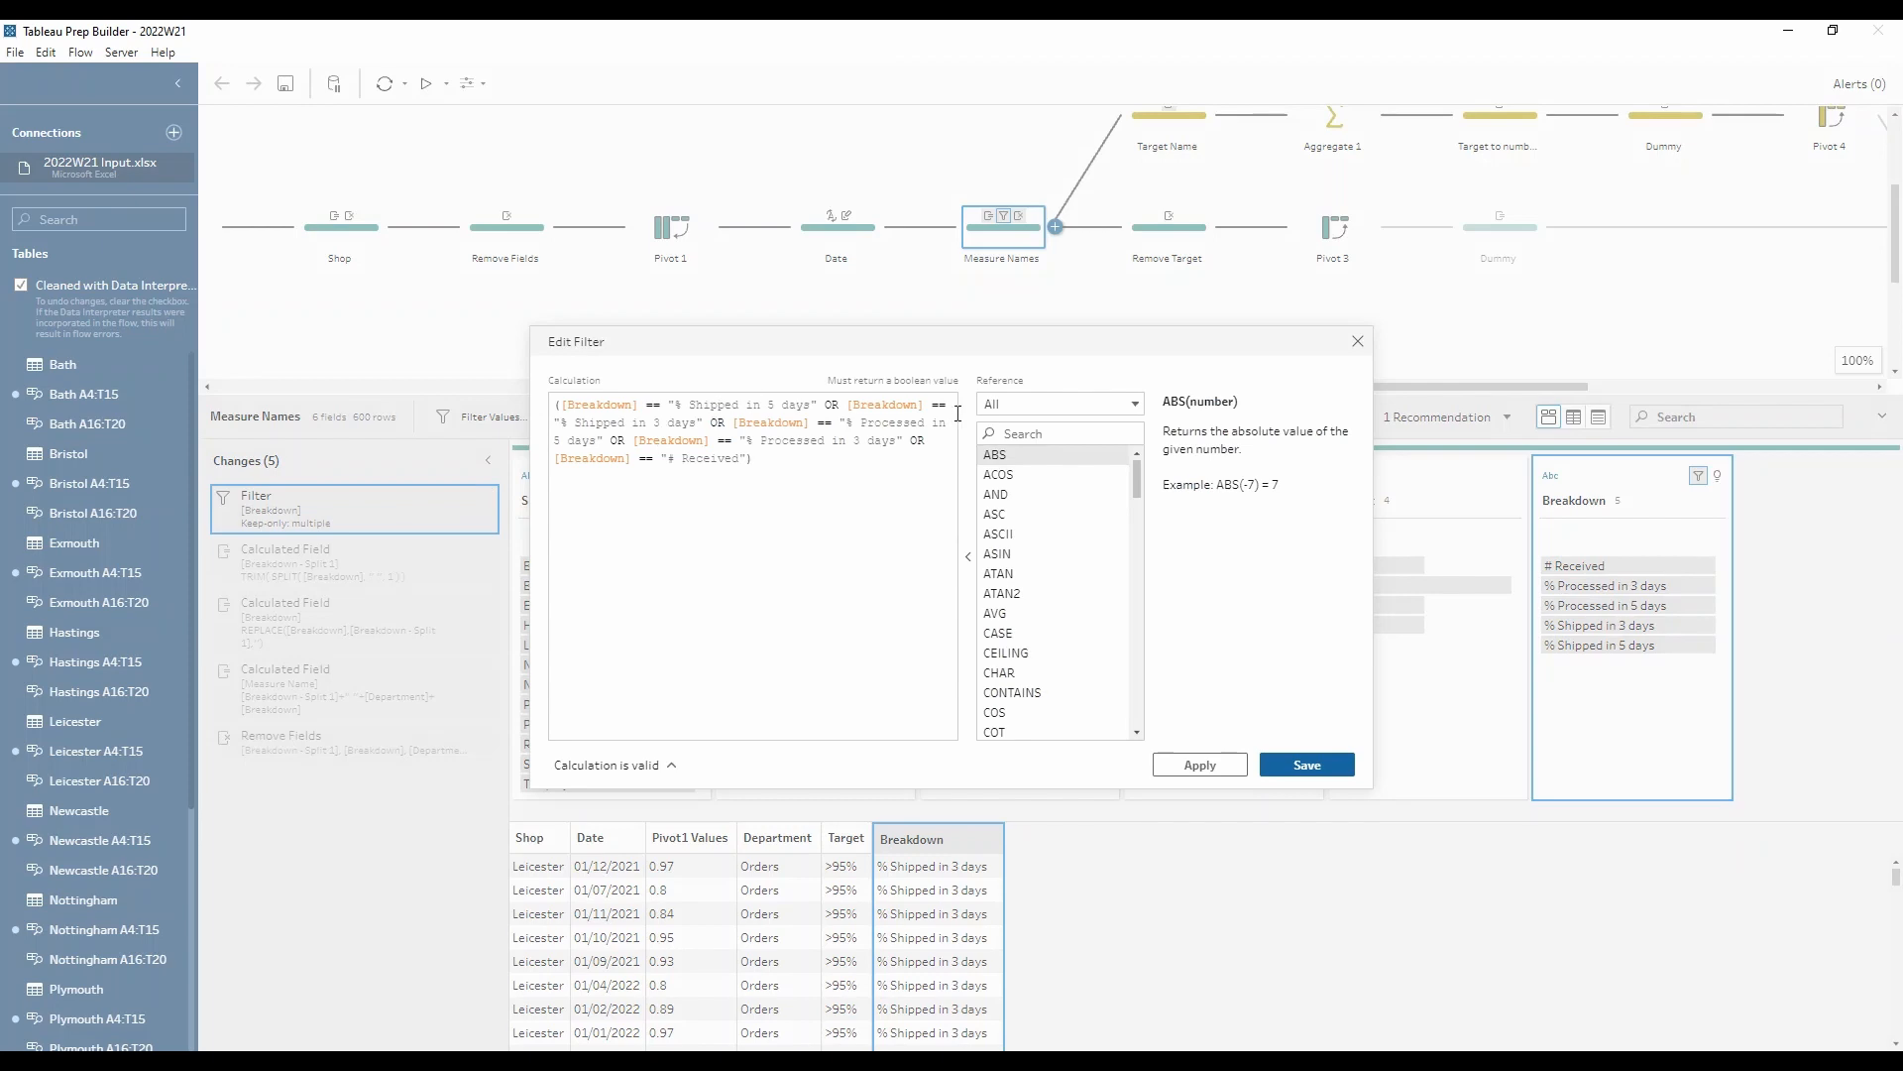
left_click(1359, 343)
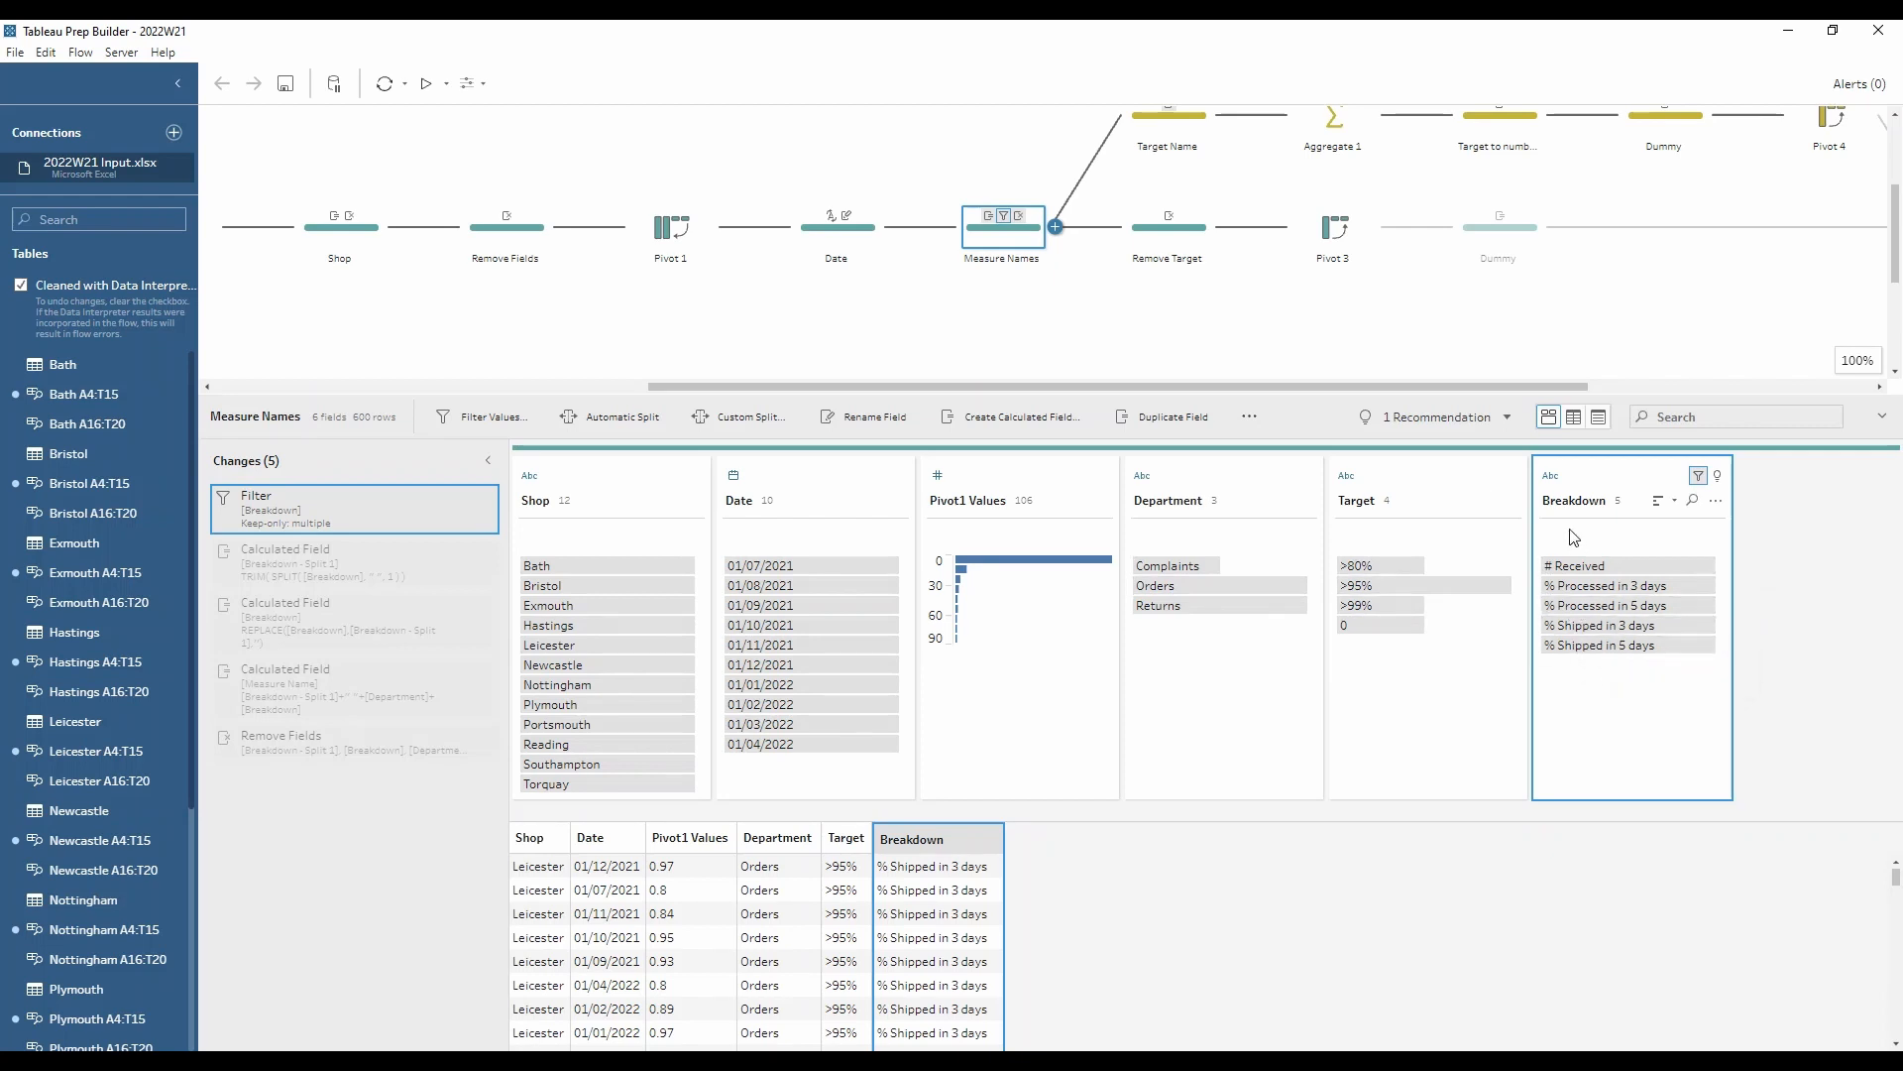
Step: Review the Measure Names step's Breakdown split and the calculation replacing it within Breakdown, closing the editor without changes
left_click(400, 567)
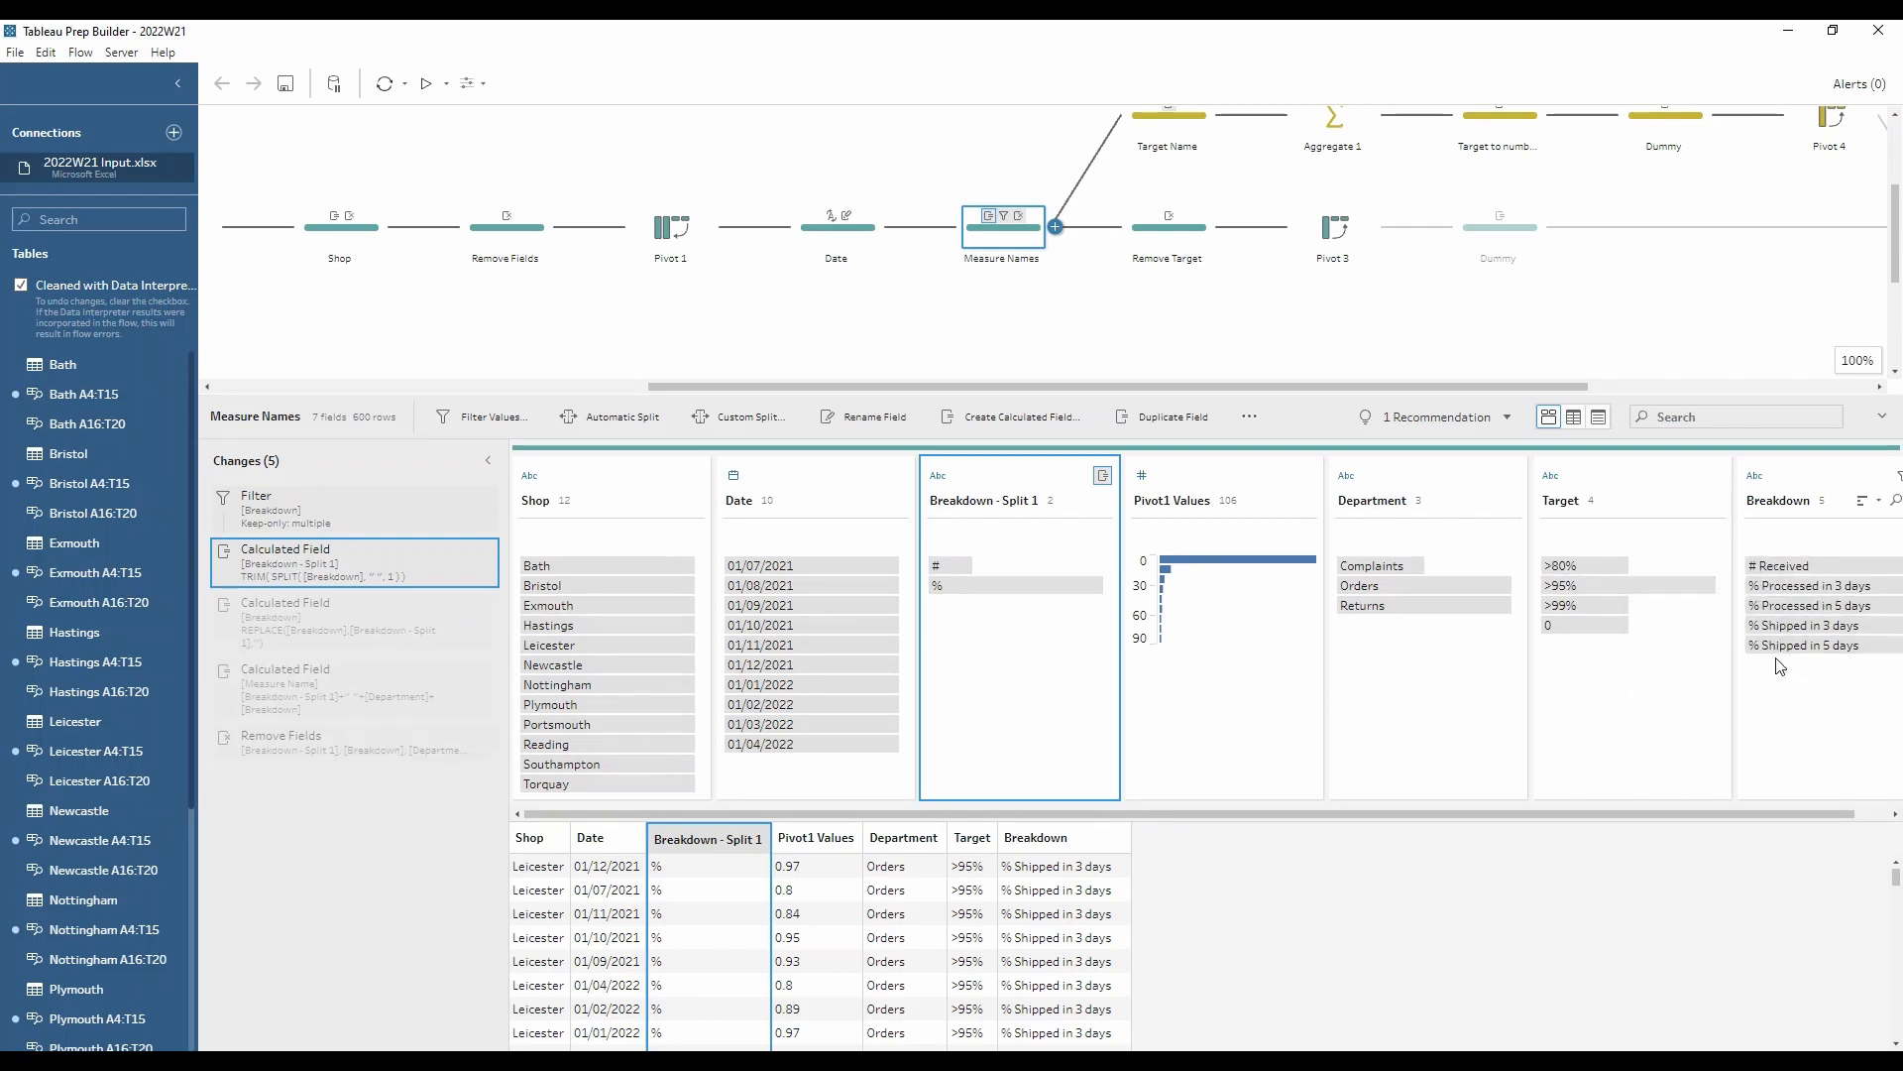
left_click(462, 607)
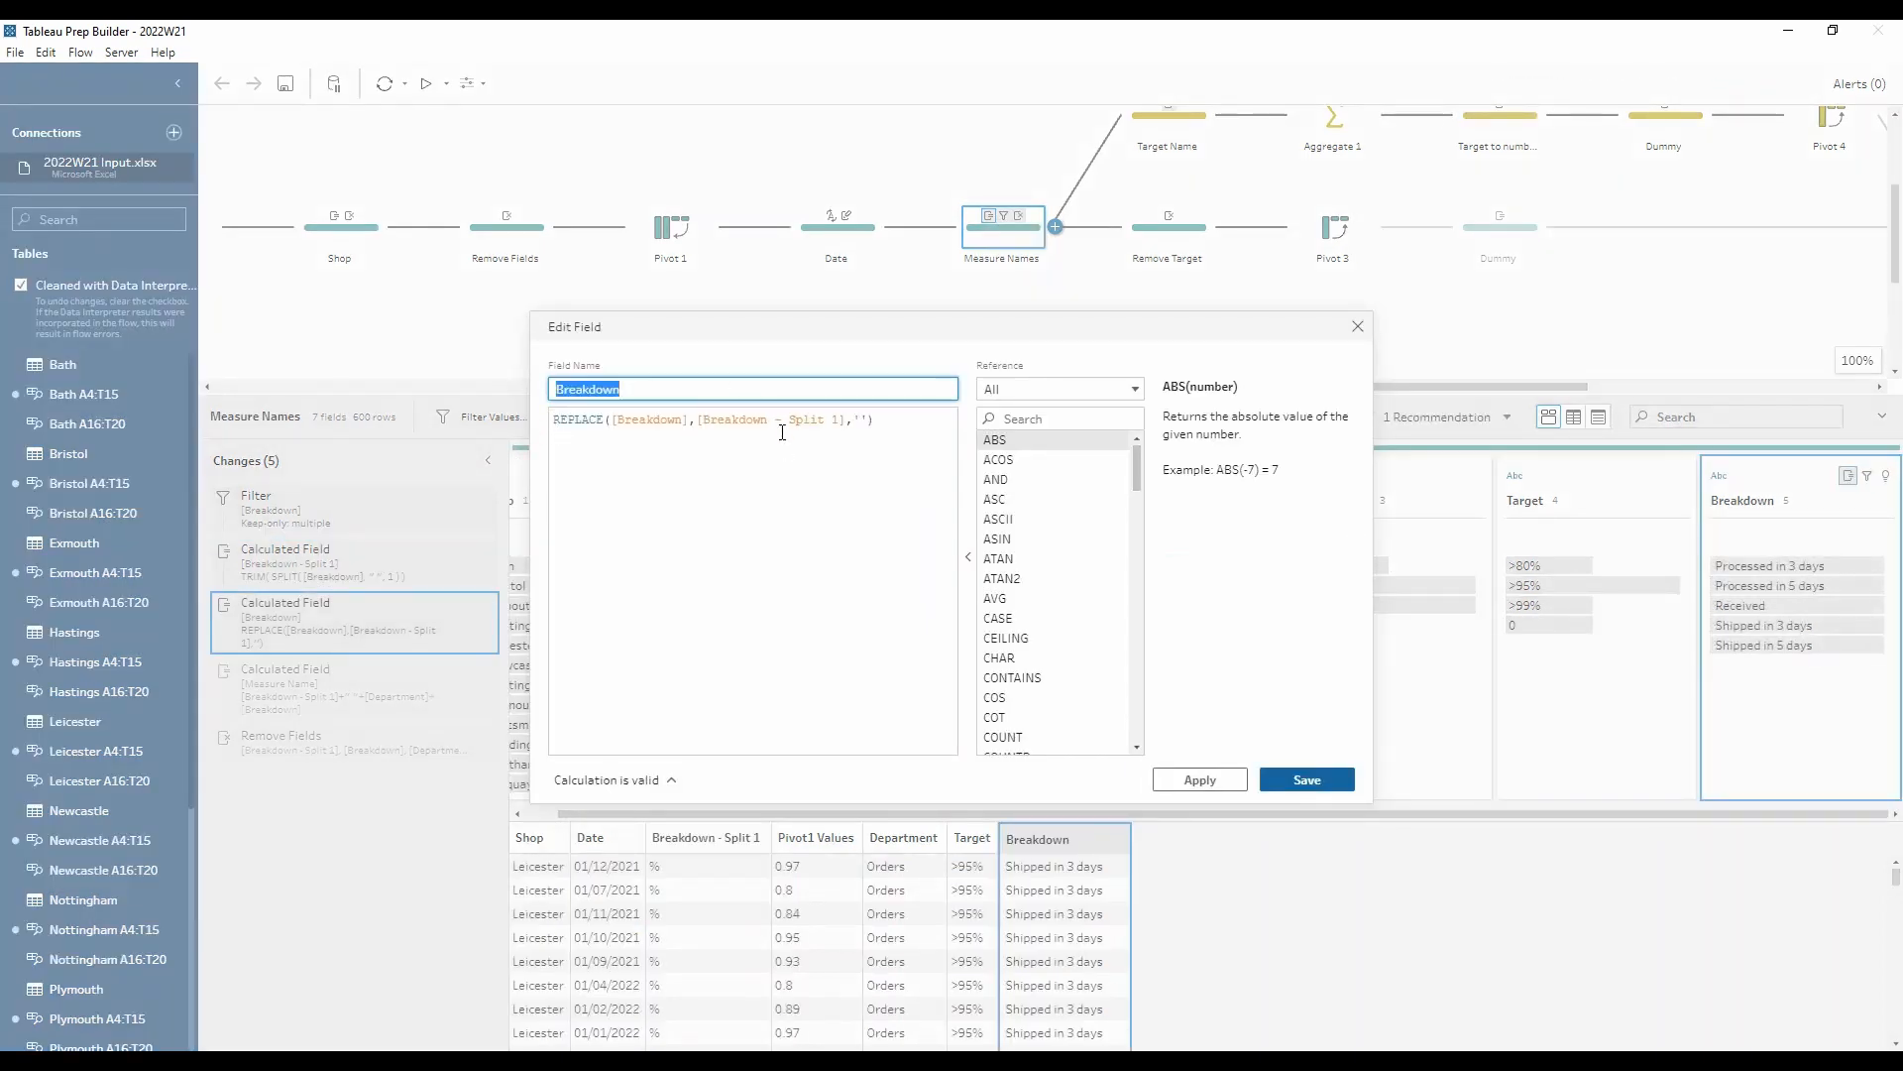
left_click(1358, 327)
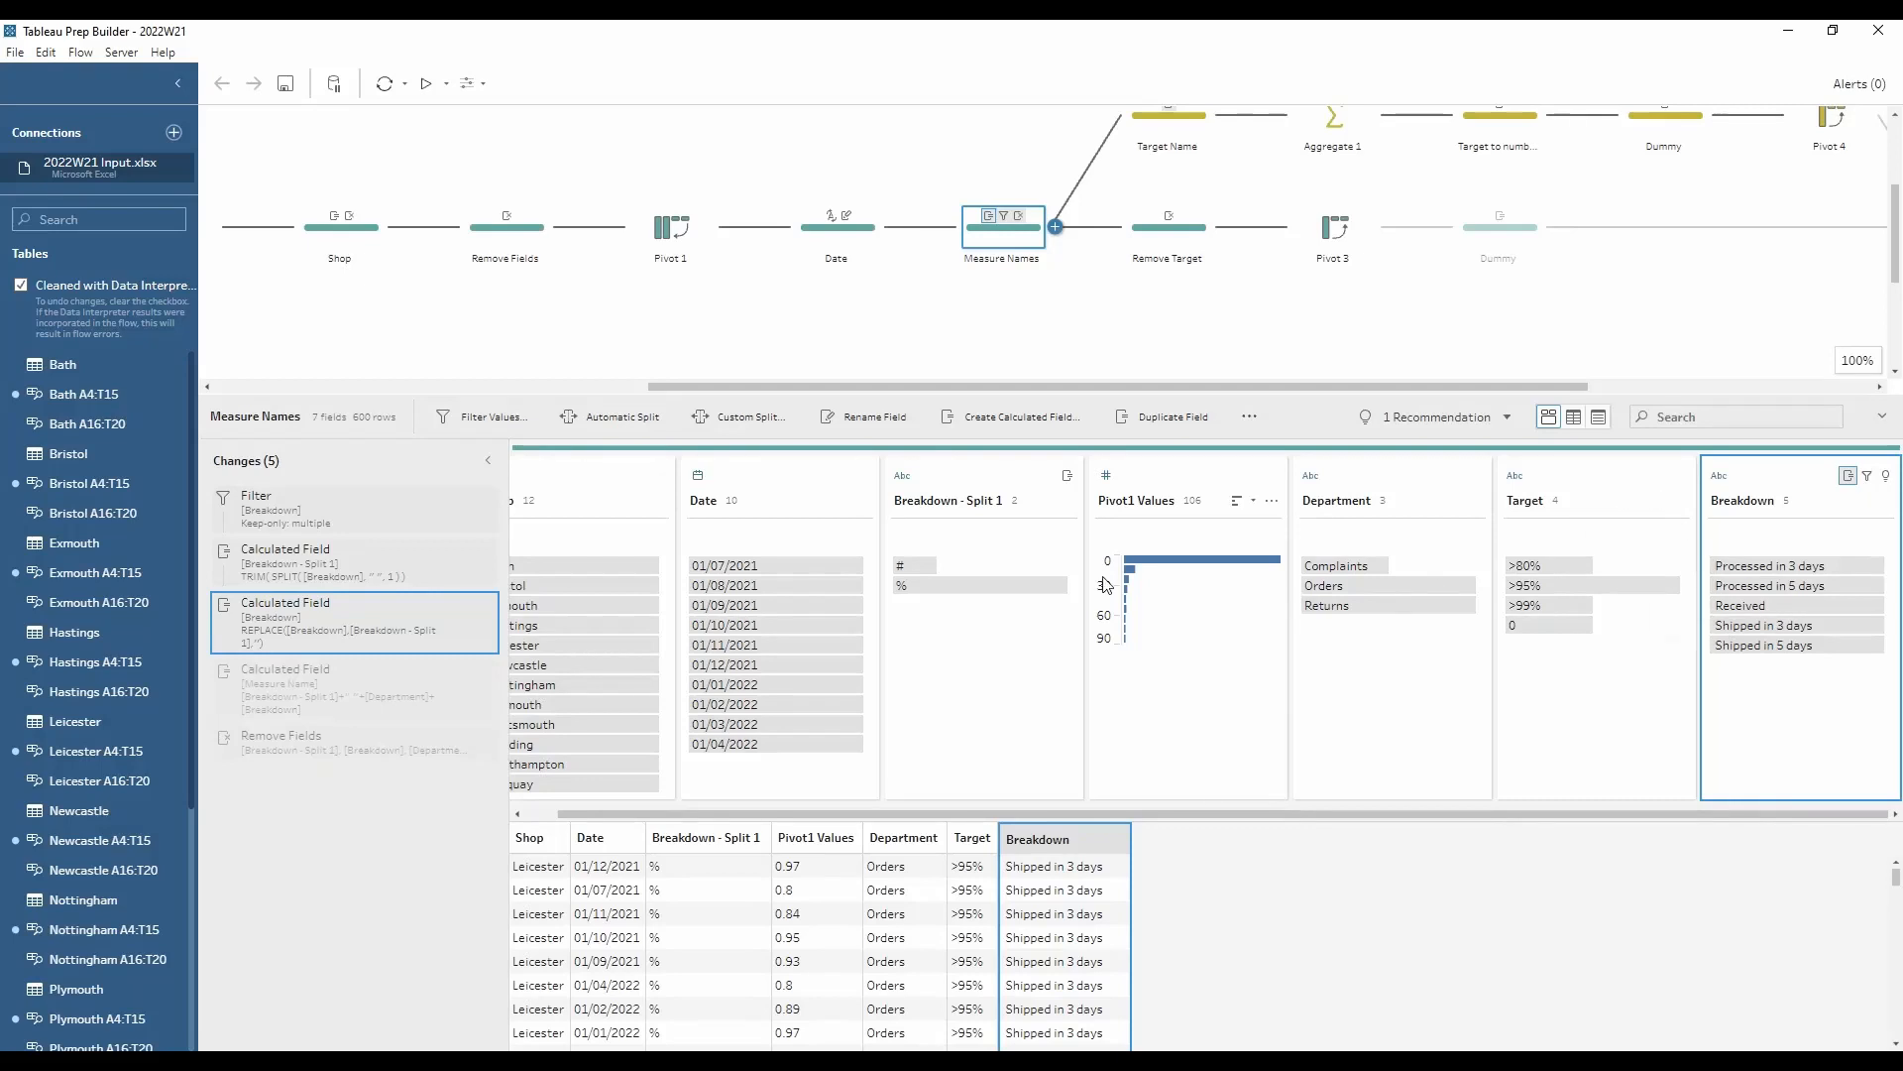
mouse_move(985, 583)
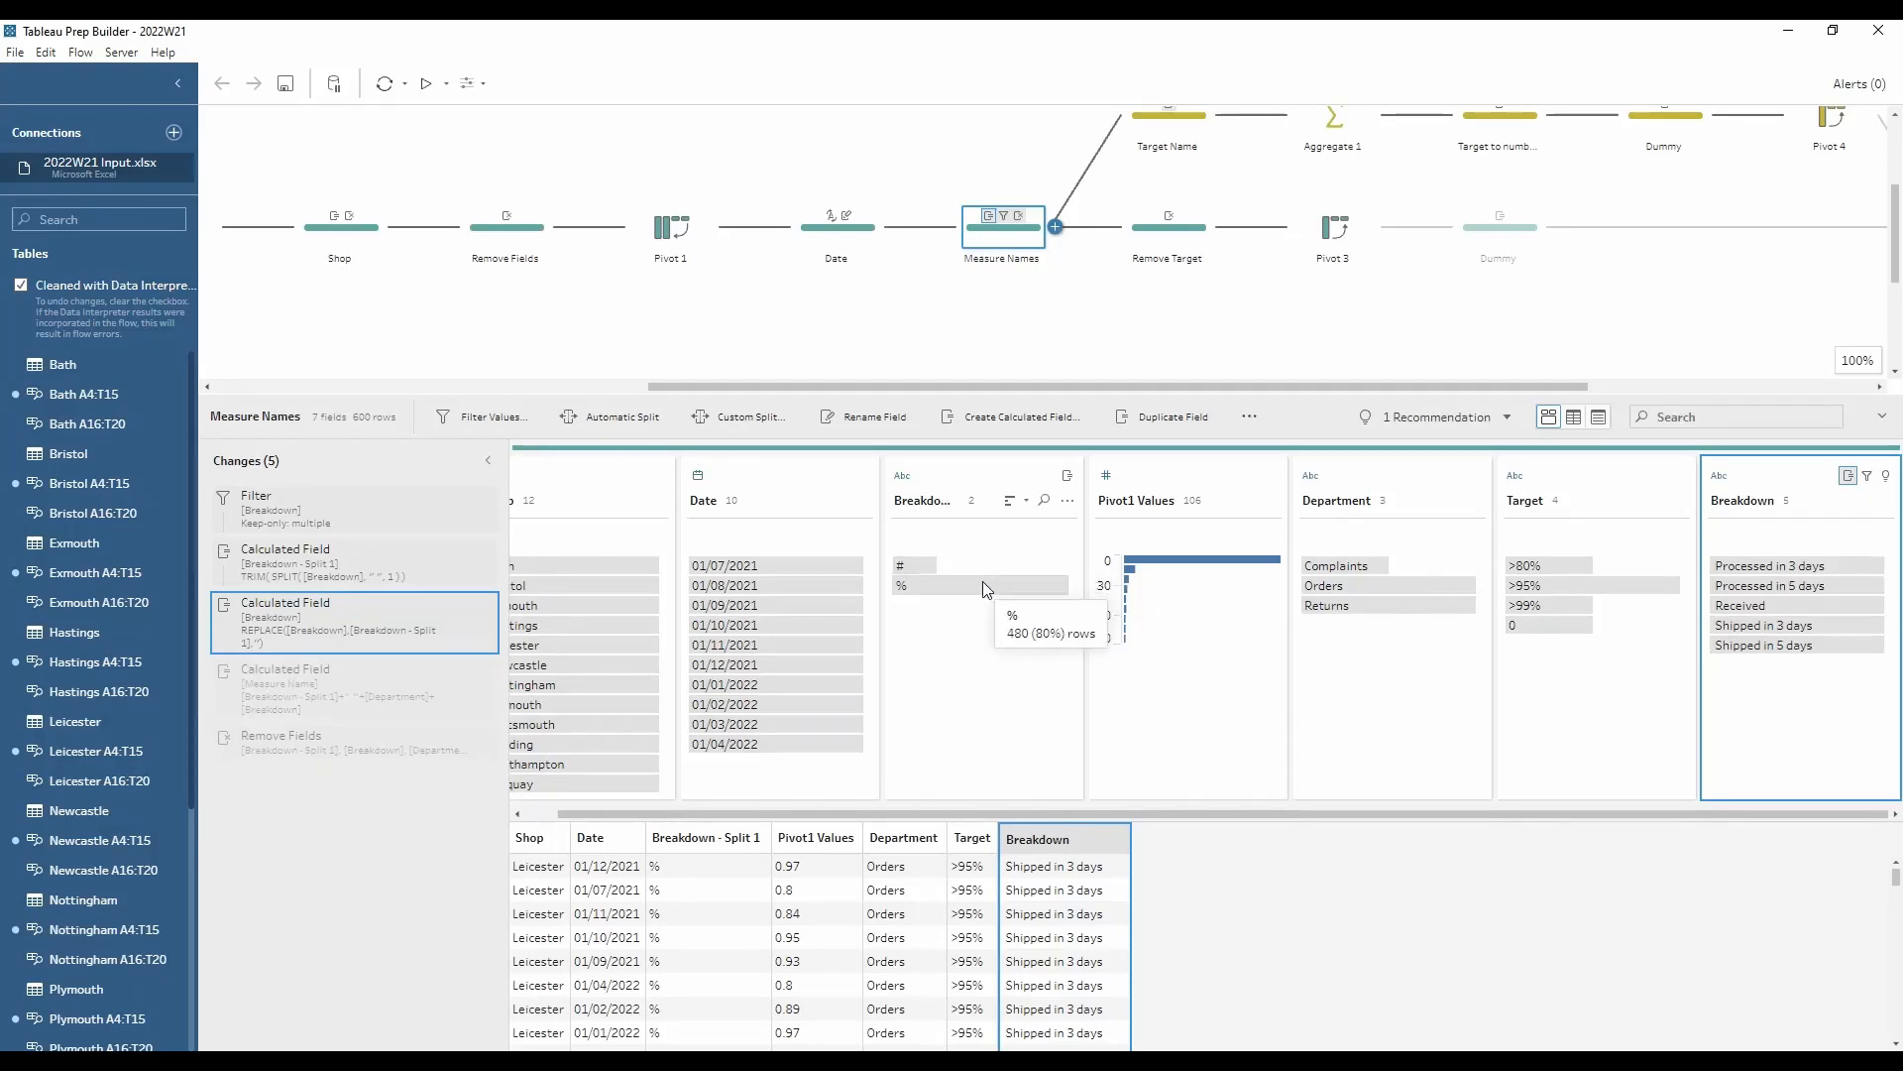
Step: Examine how the Measure Name calculation combines the split prefix, Department and Breakdown, and close it without changes
left_click(460, 674)
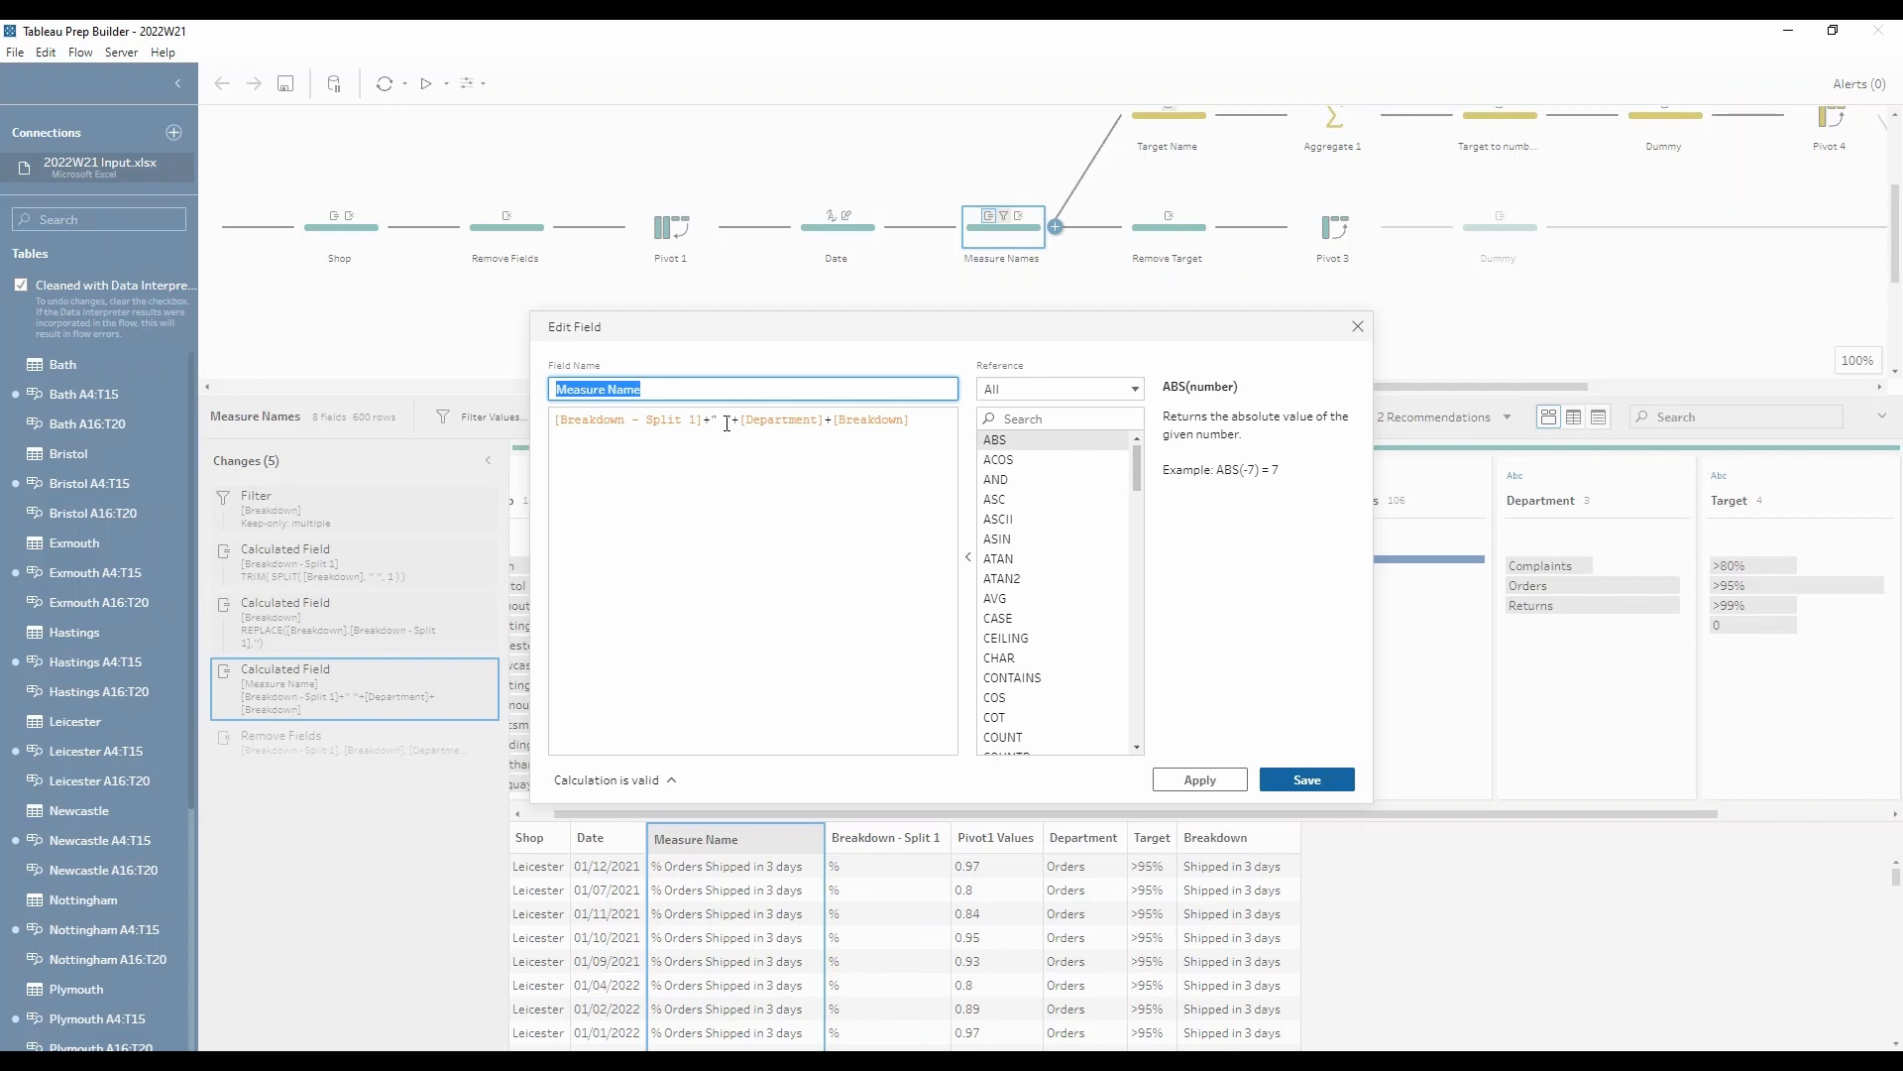
left_click(759, 421)
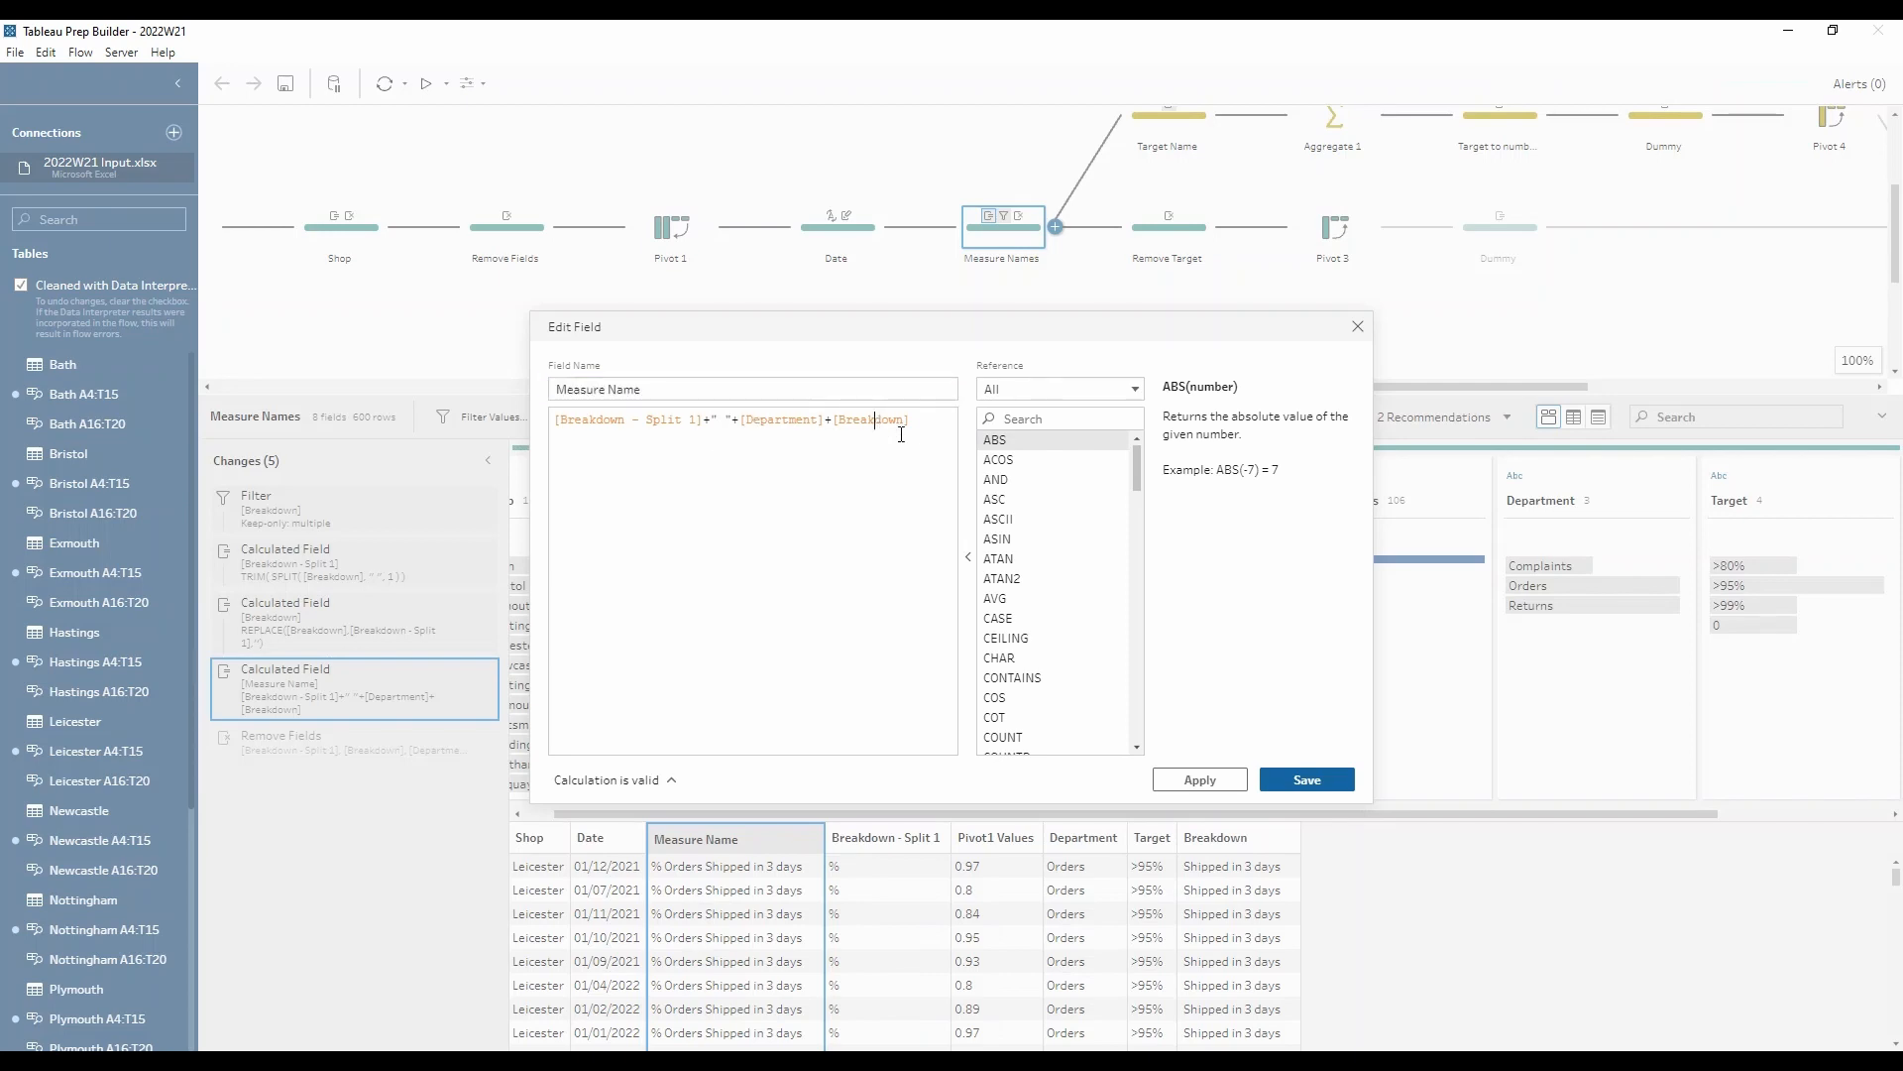
left_click(1358, 326)
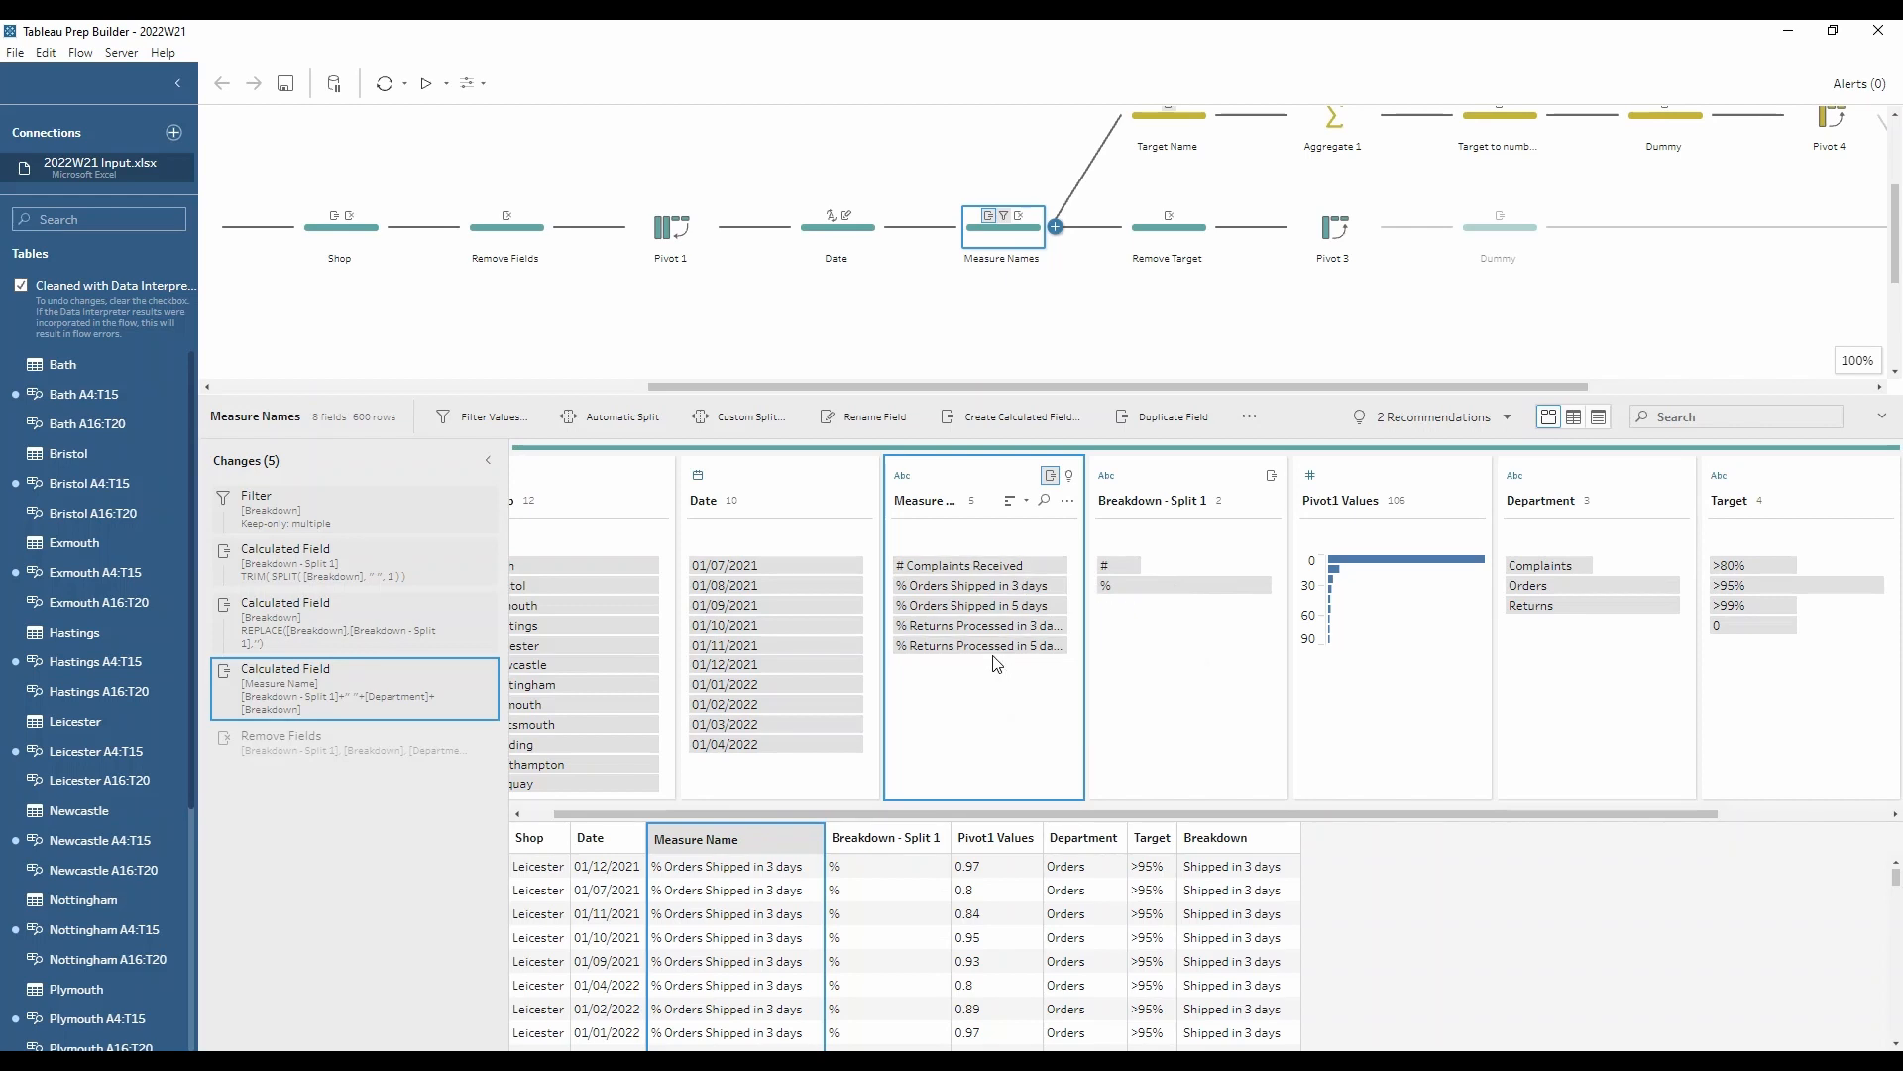
Step: Review the Remove Target step's removed field and the Pivot 3 step's rows-to-columns setup
left_click(1158, 242)
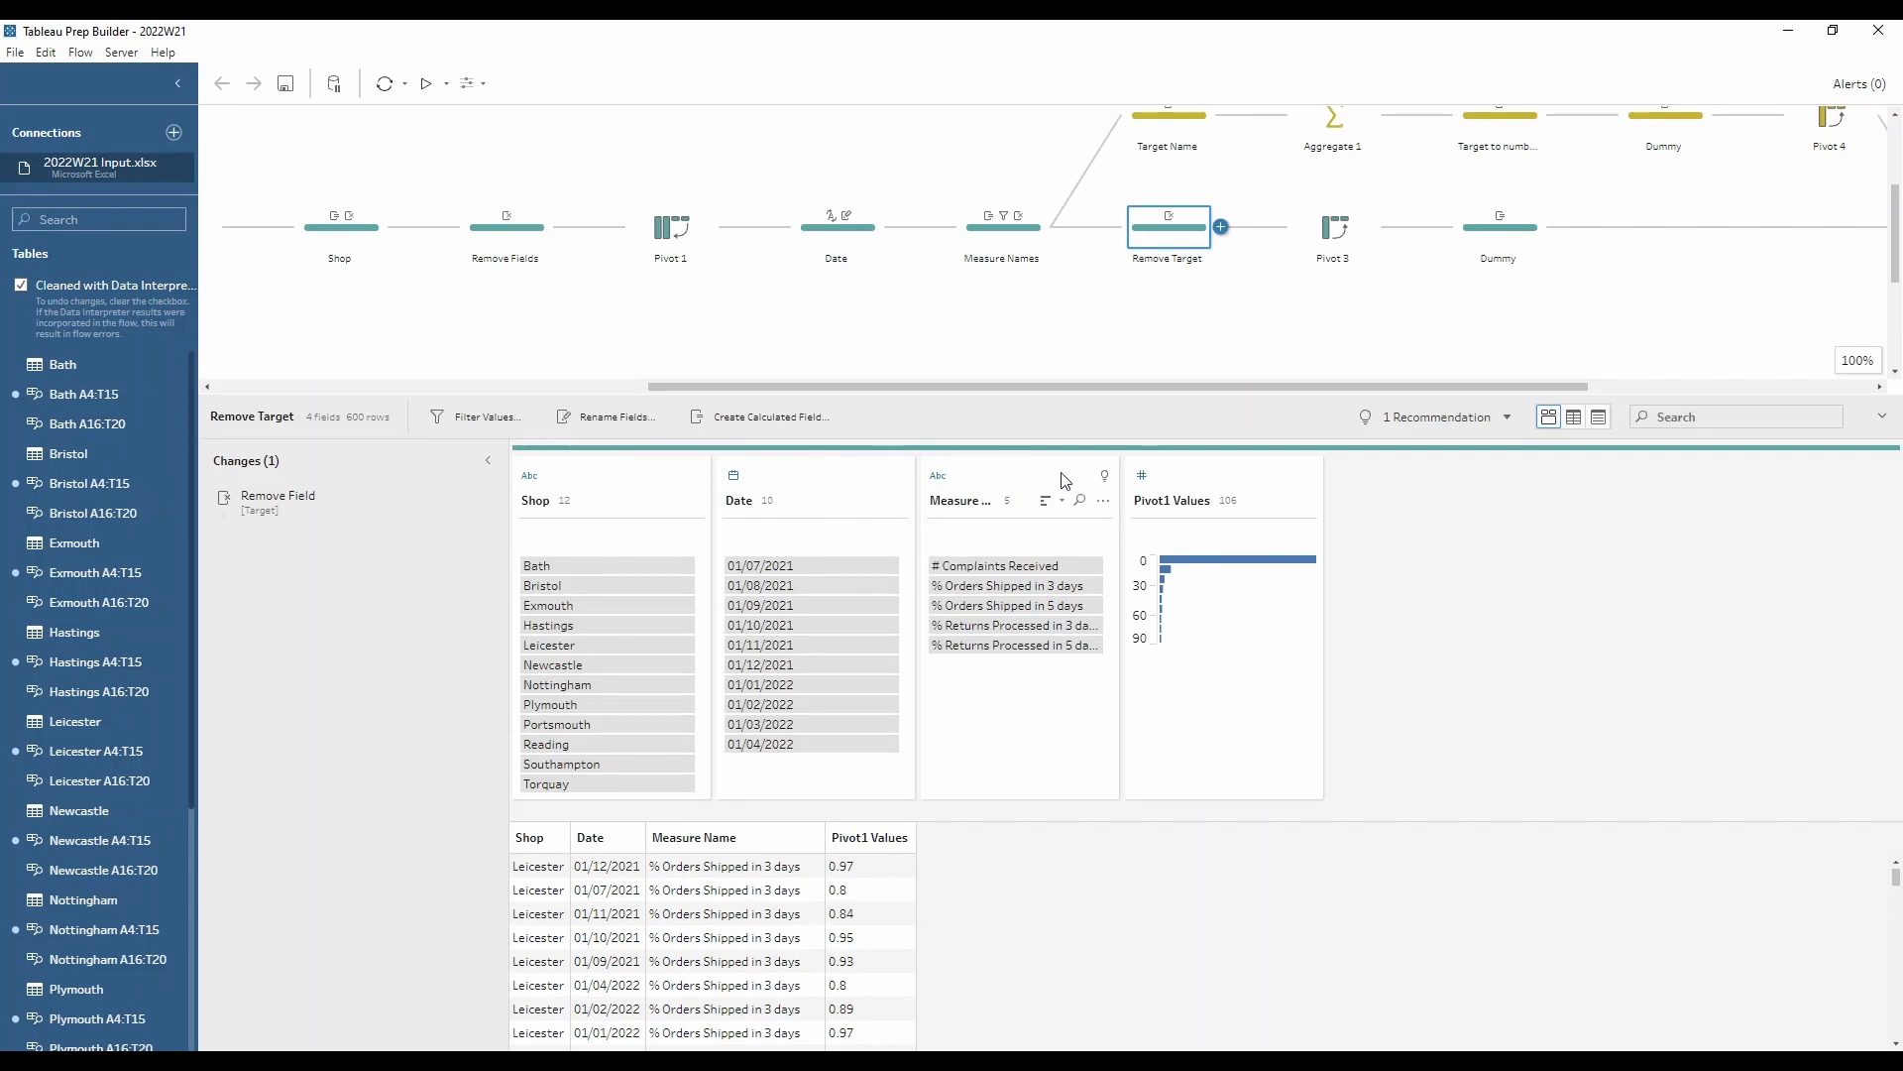
left_click(1338, 230)
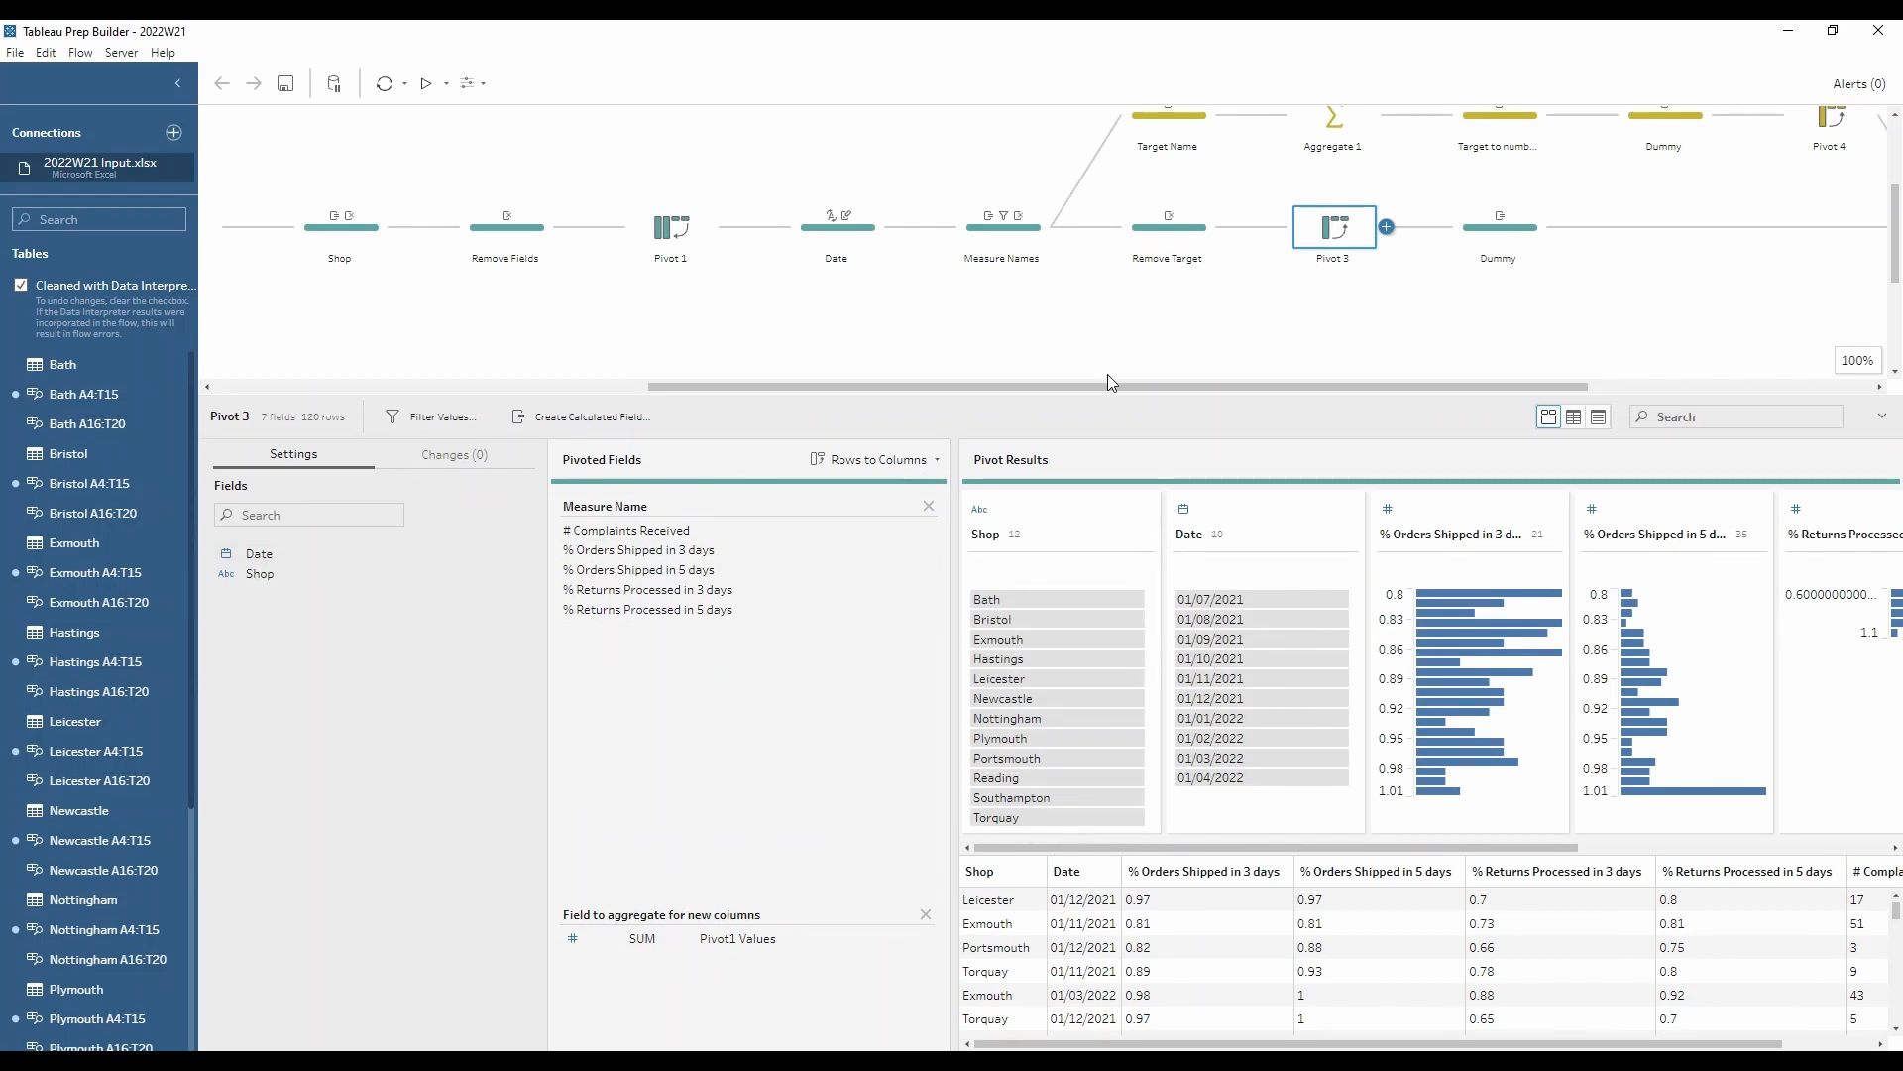
Step: Inspect the Target Name step's Measure Name and Target values and its Measure Name calculation, closing the editor without changes
left_click_drag(1130, 387, 1402, 383)
scroll(806, 375, "up", 1)
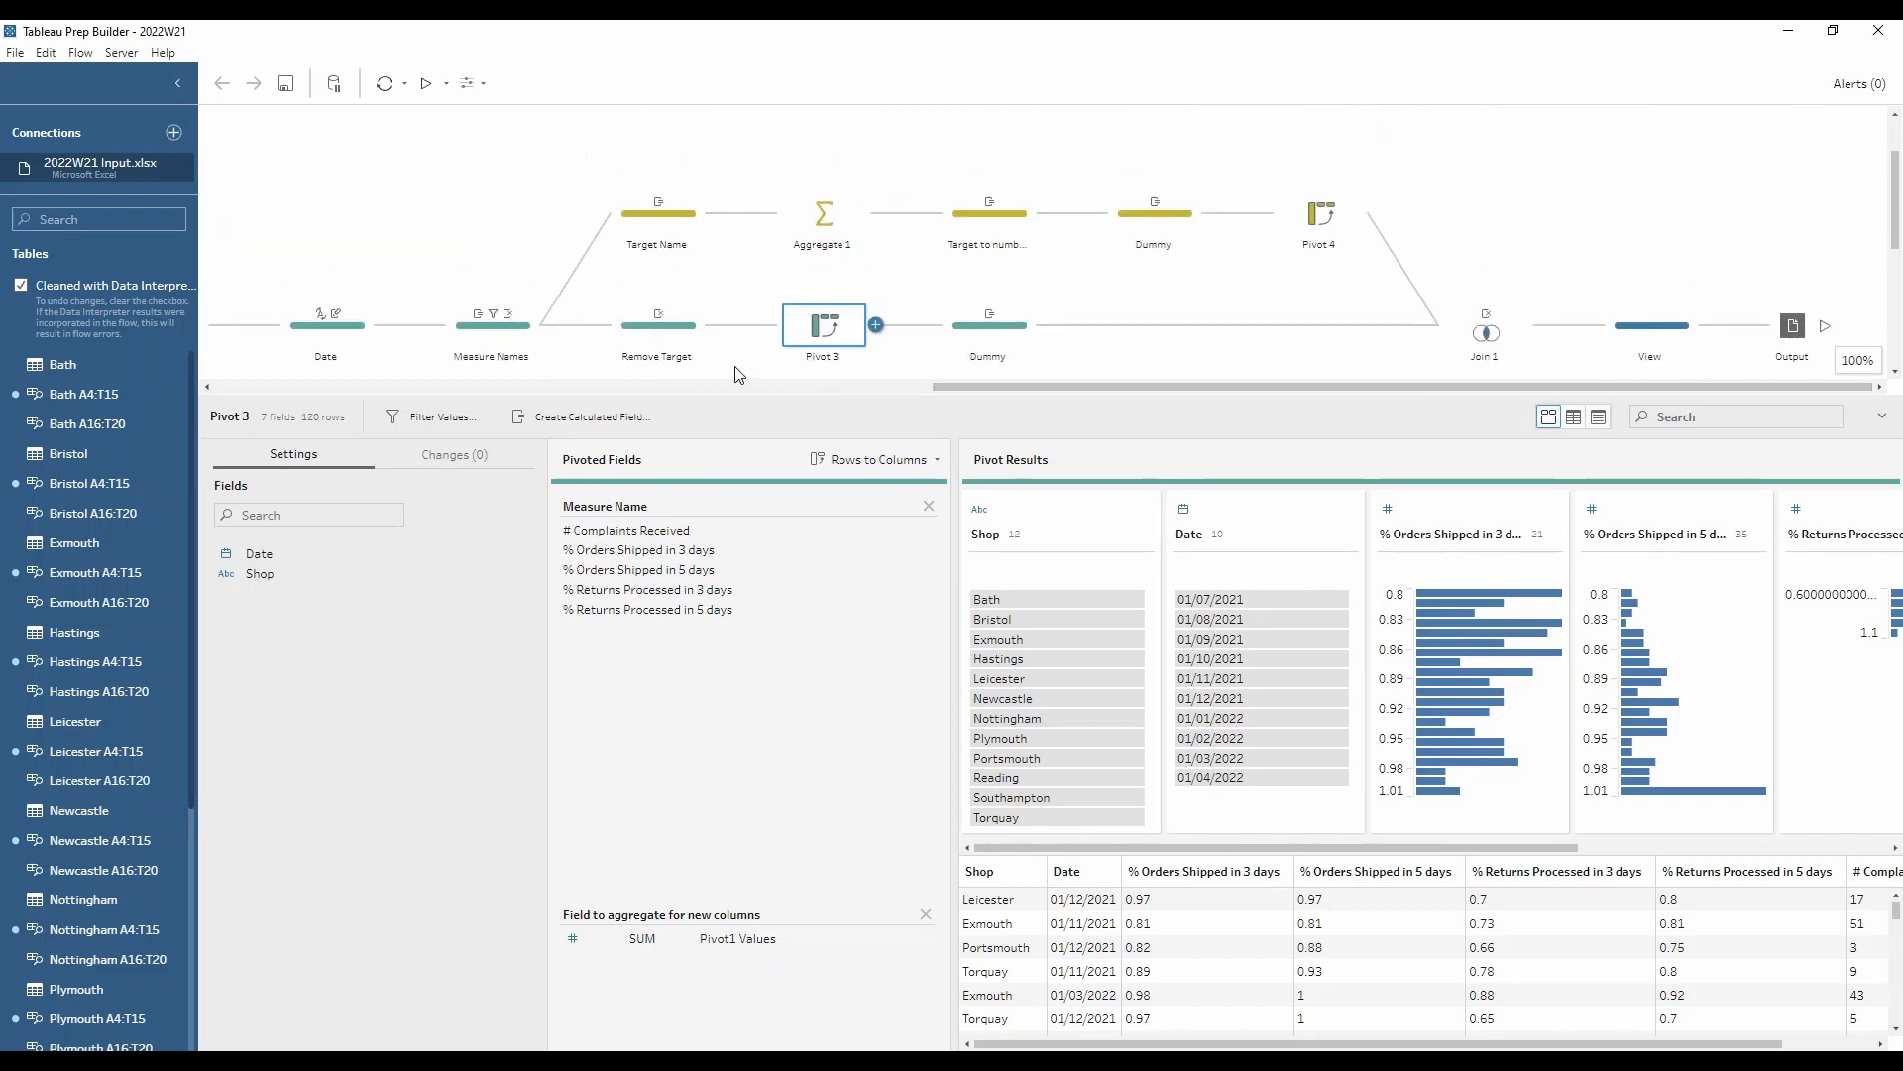
left_click(649, 223)
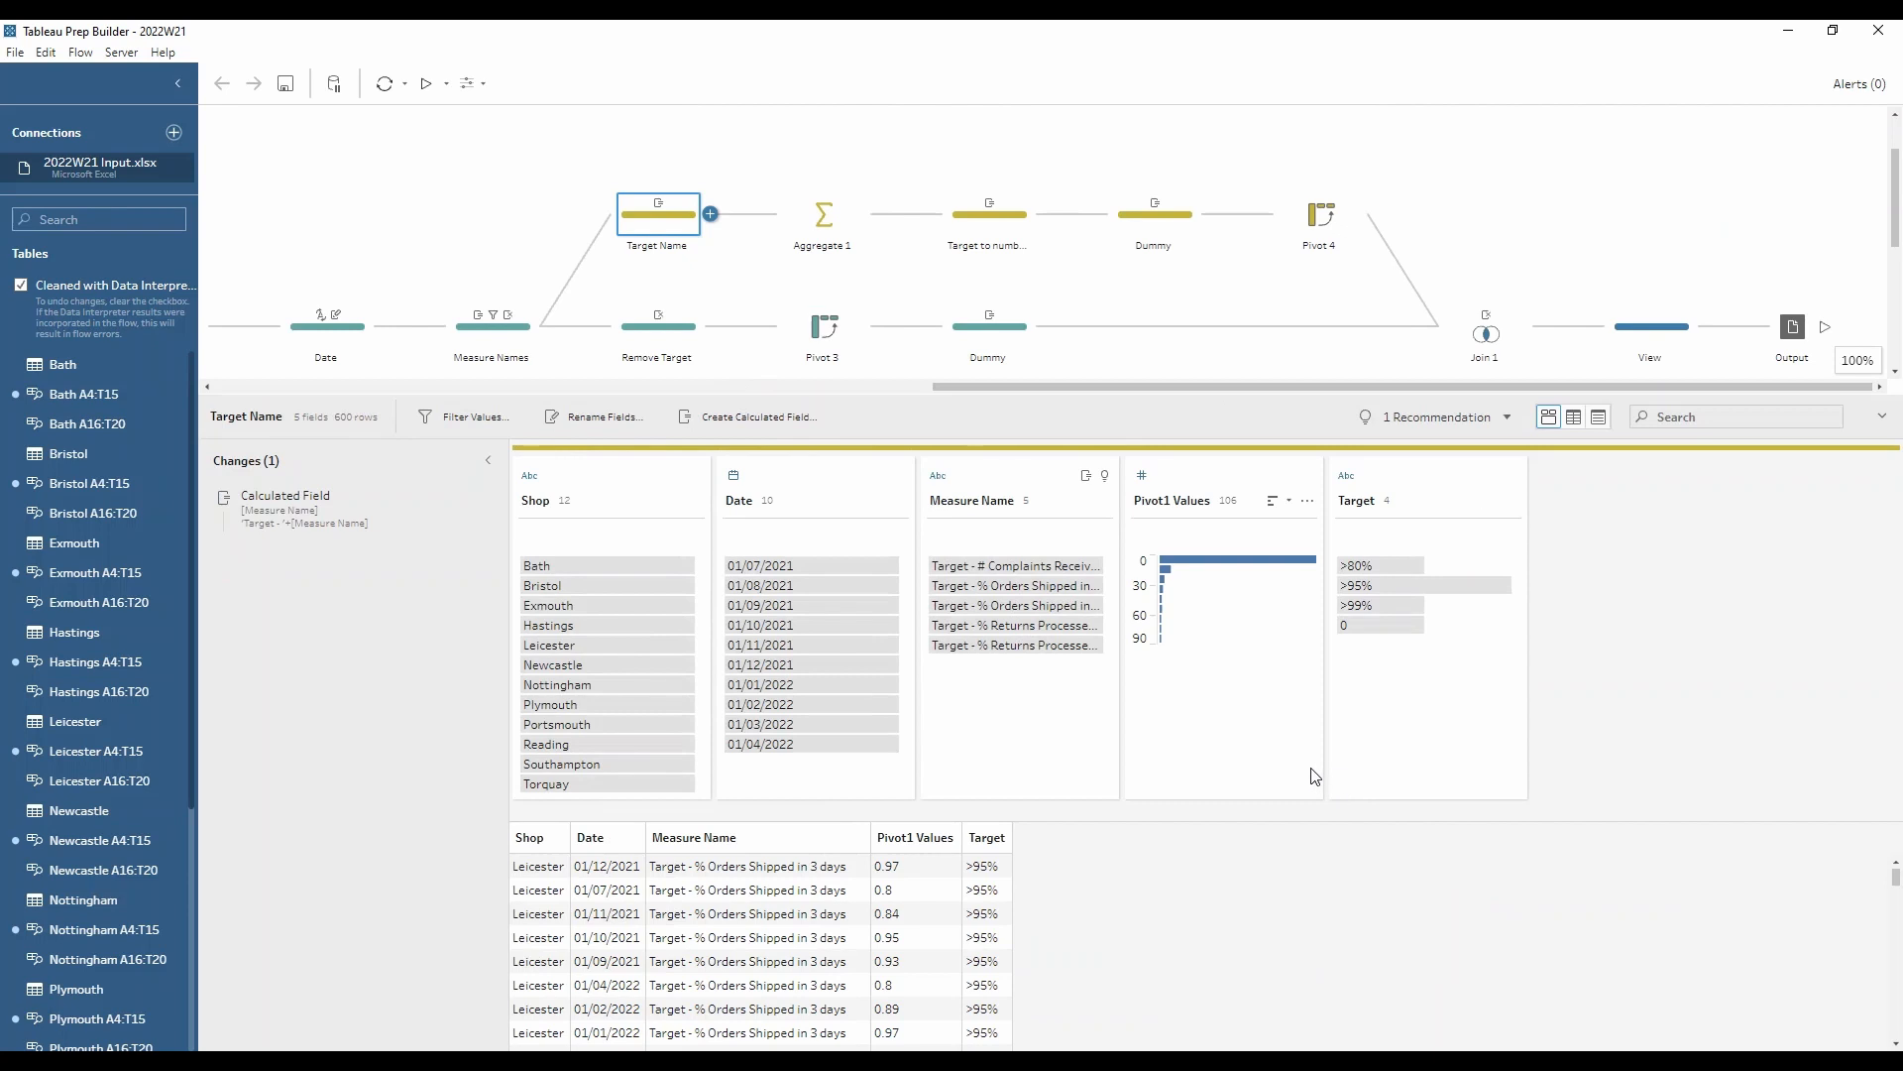
mouse_move(1366, 578)
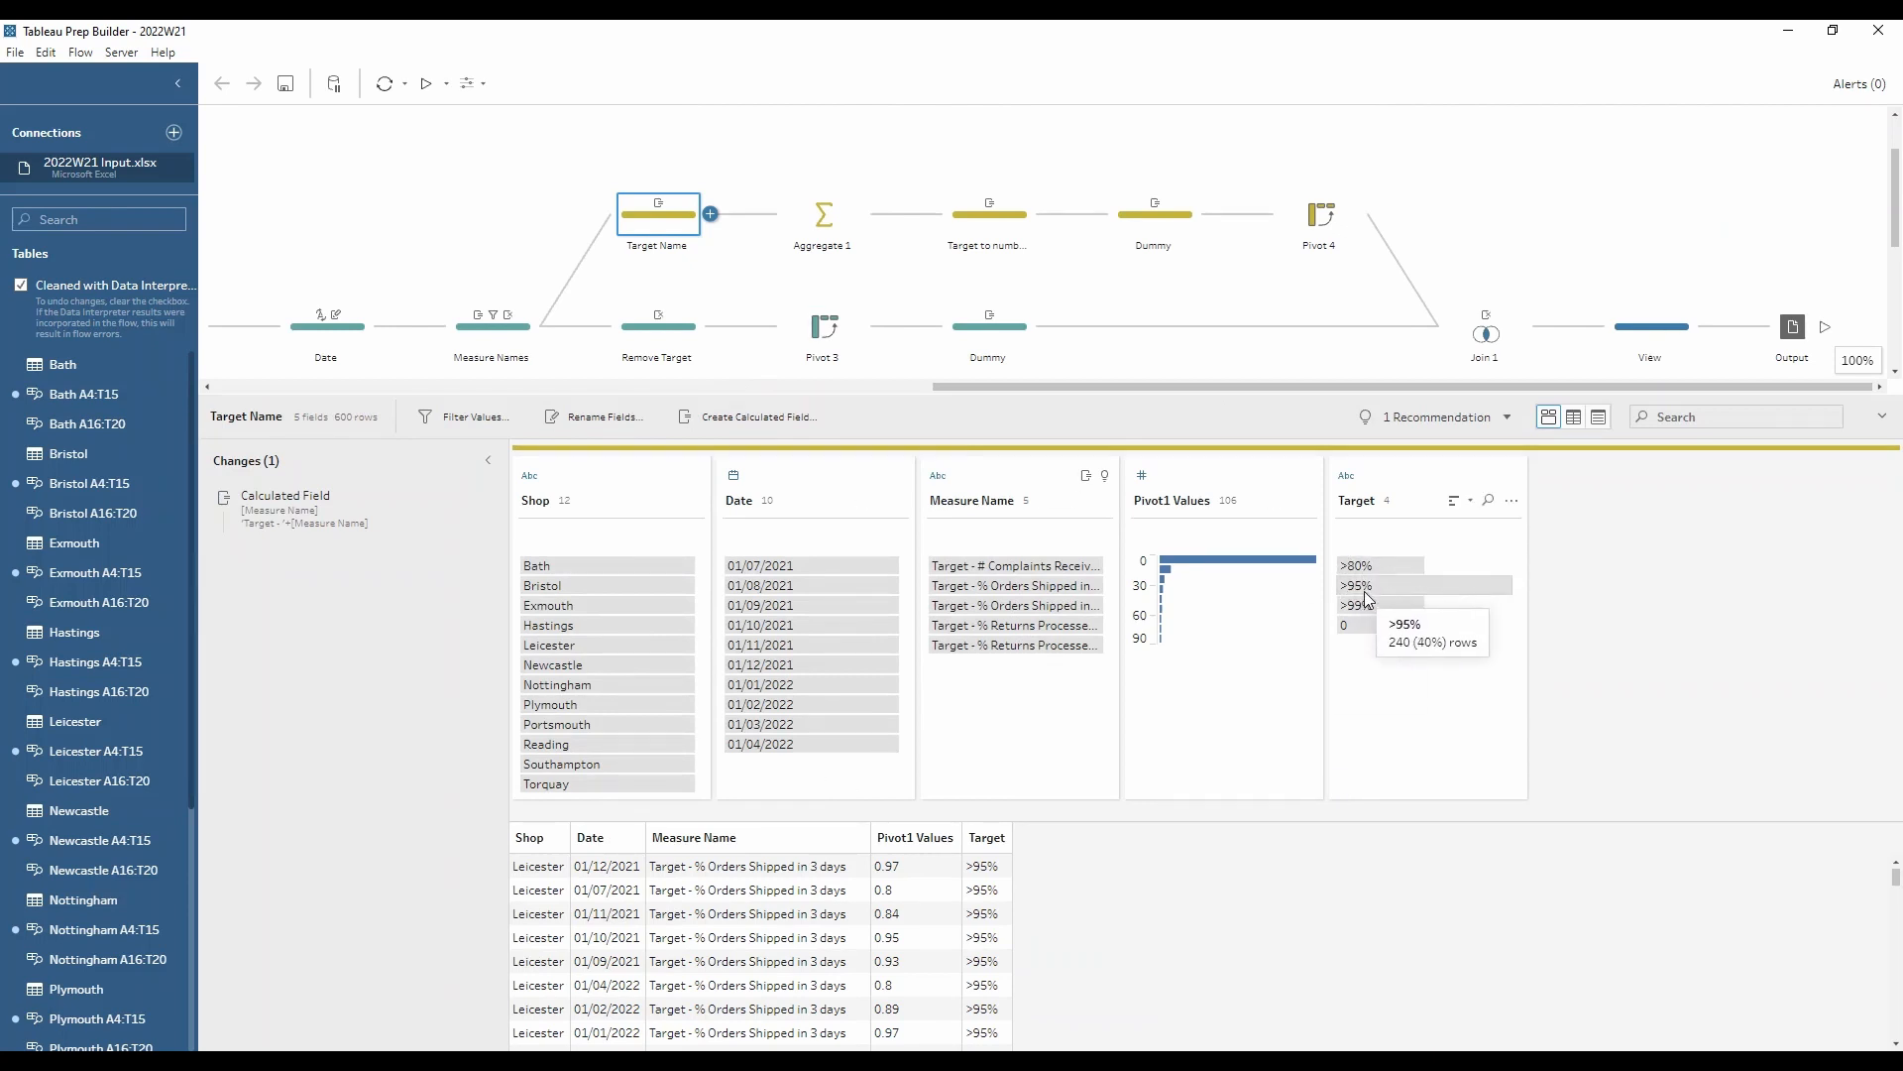
mouse_move(1373, 631)
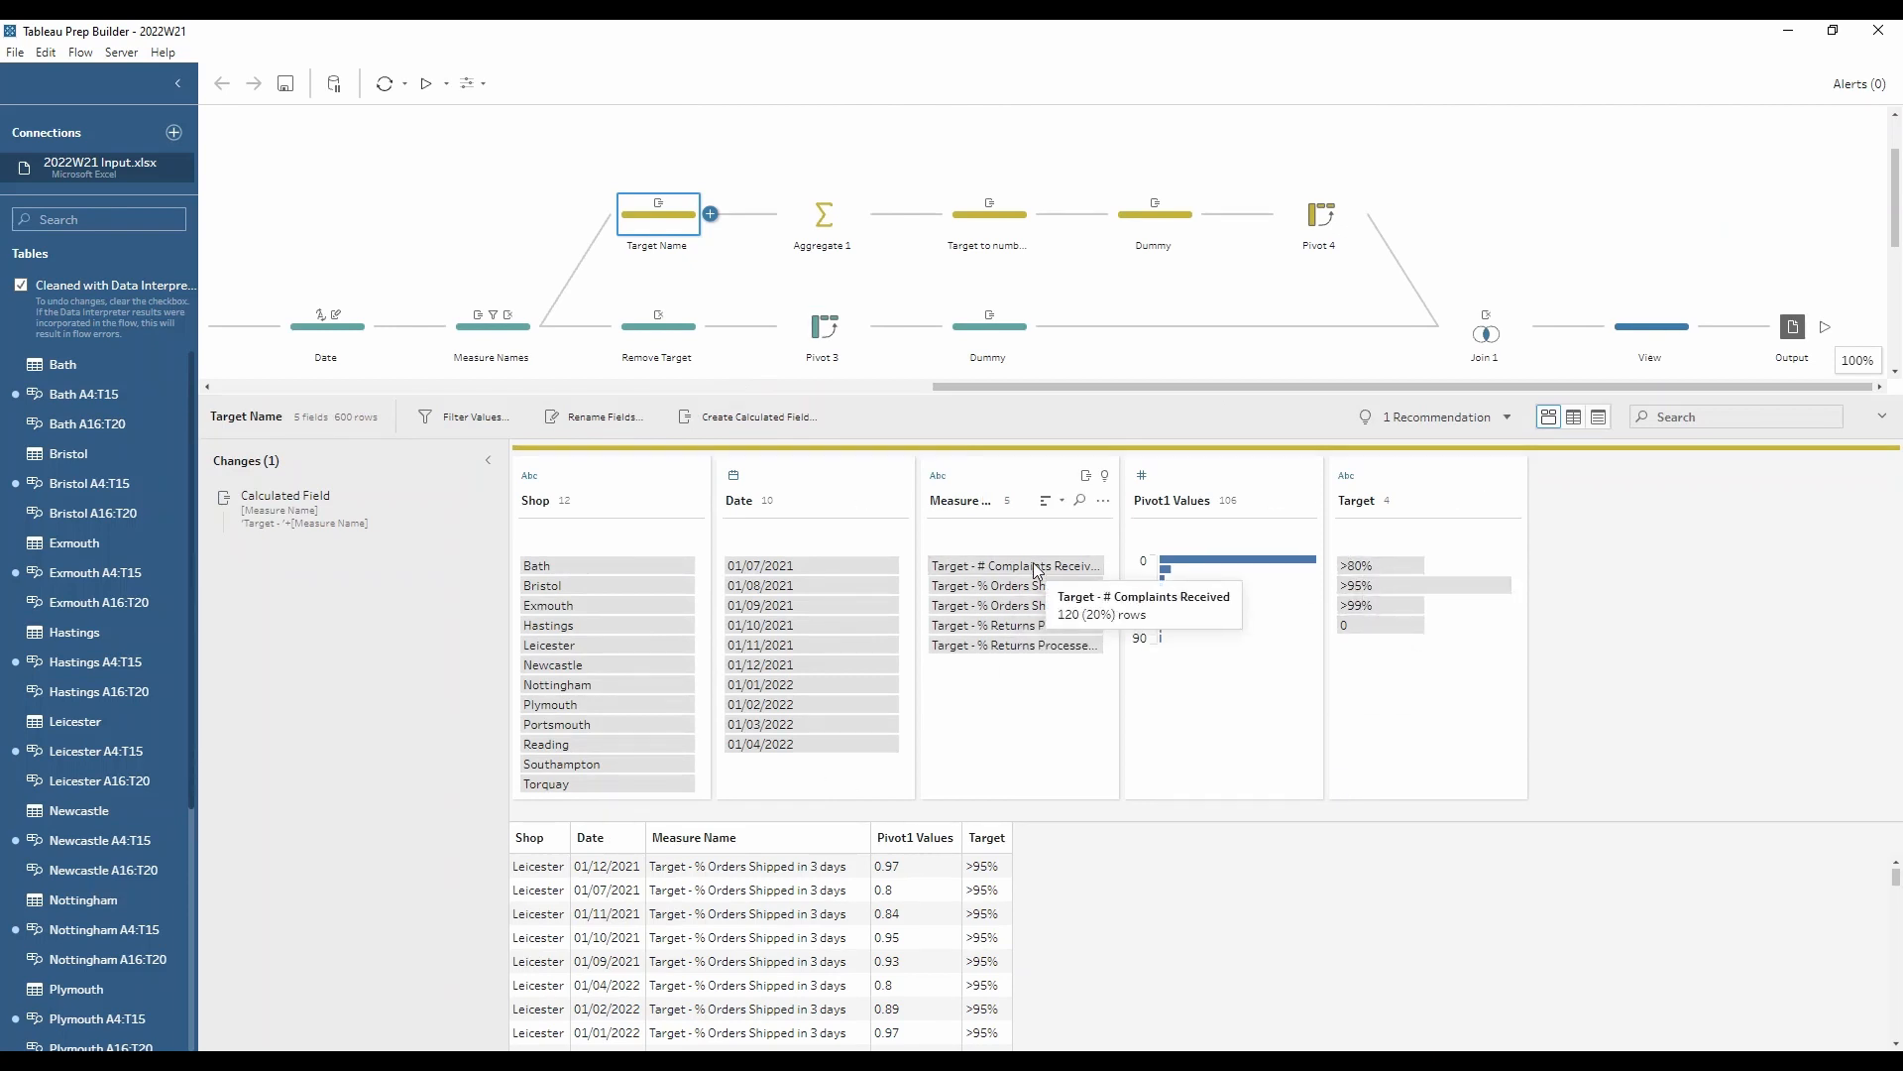
mouse_move(1056, 646)
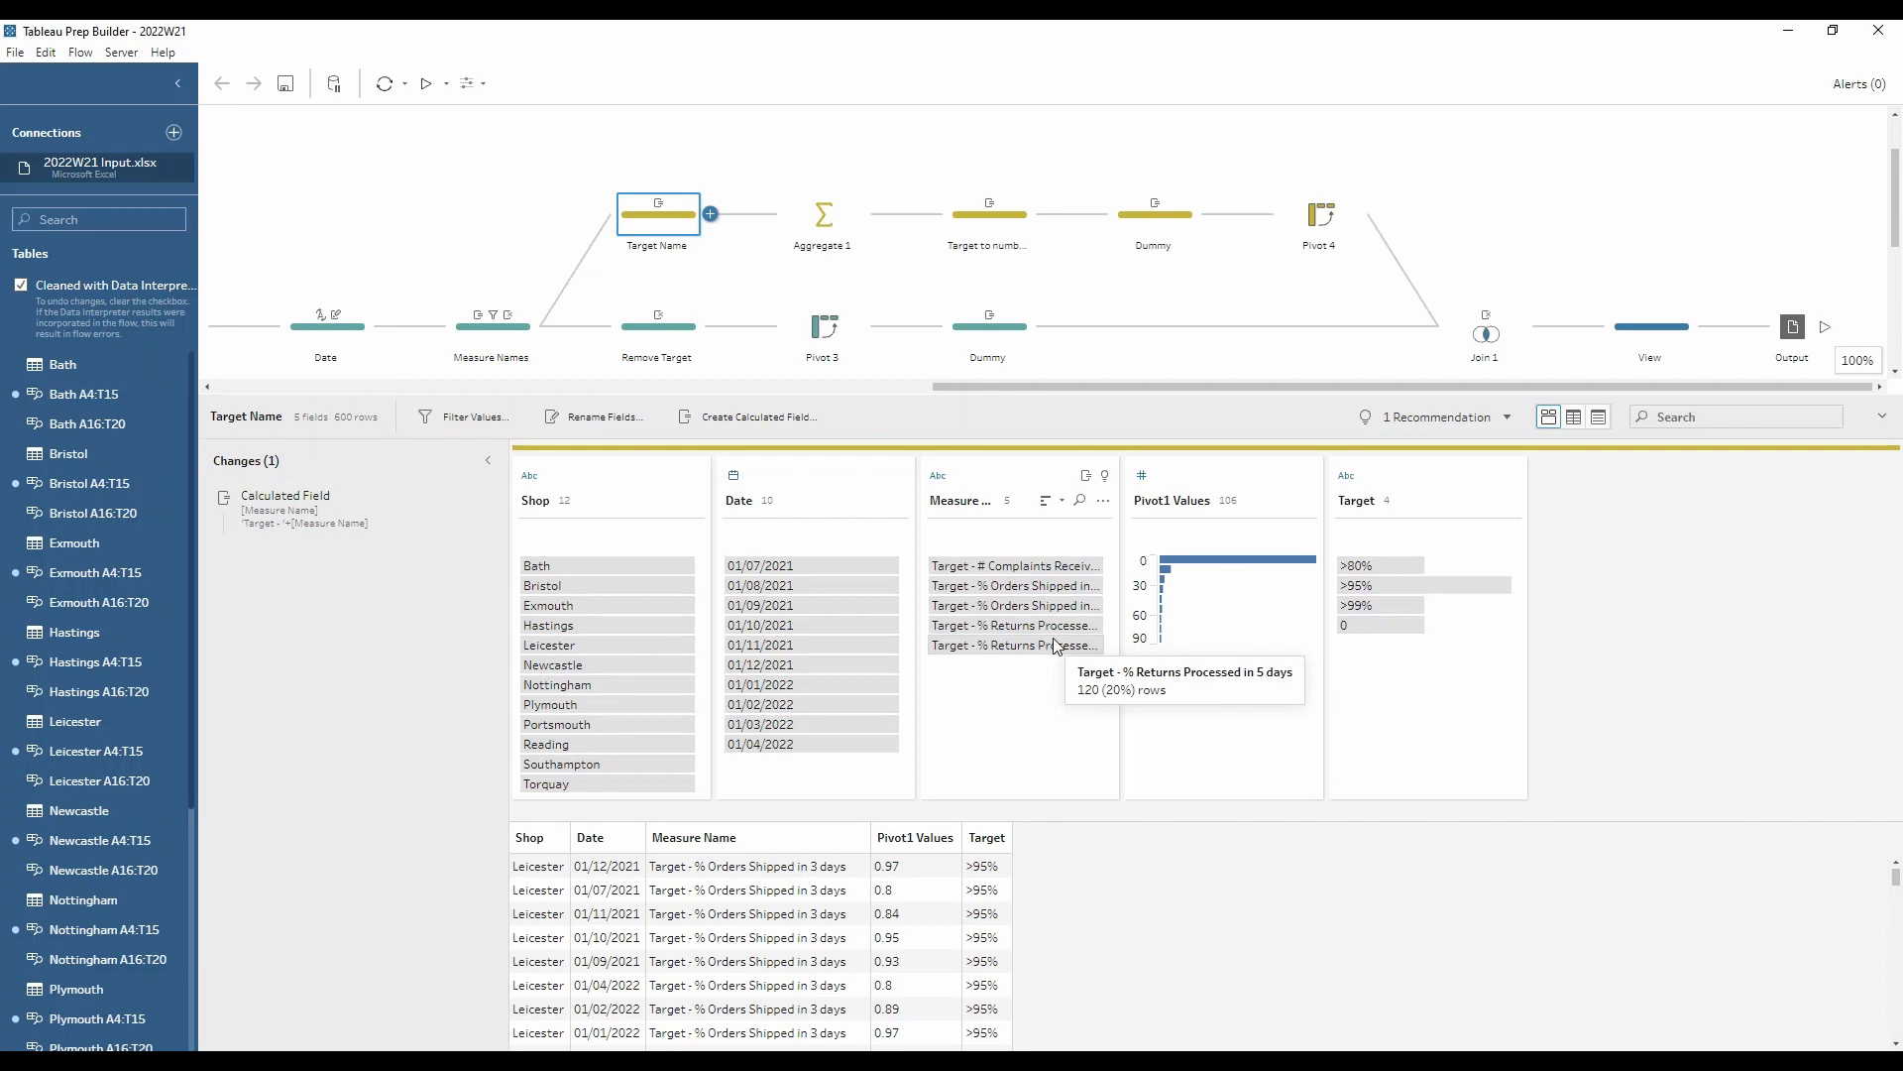
mouse_move(296, 506)
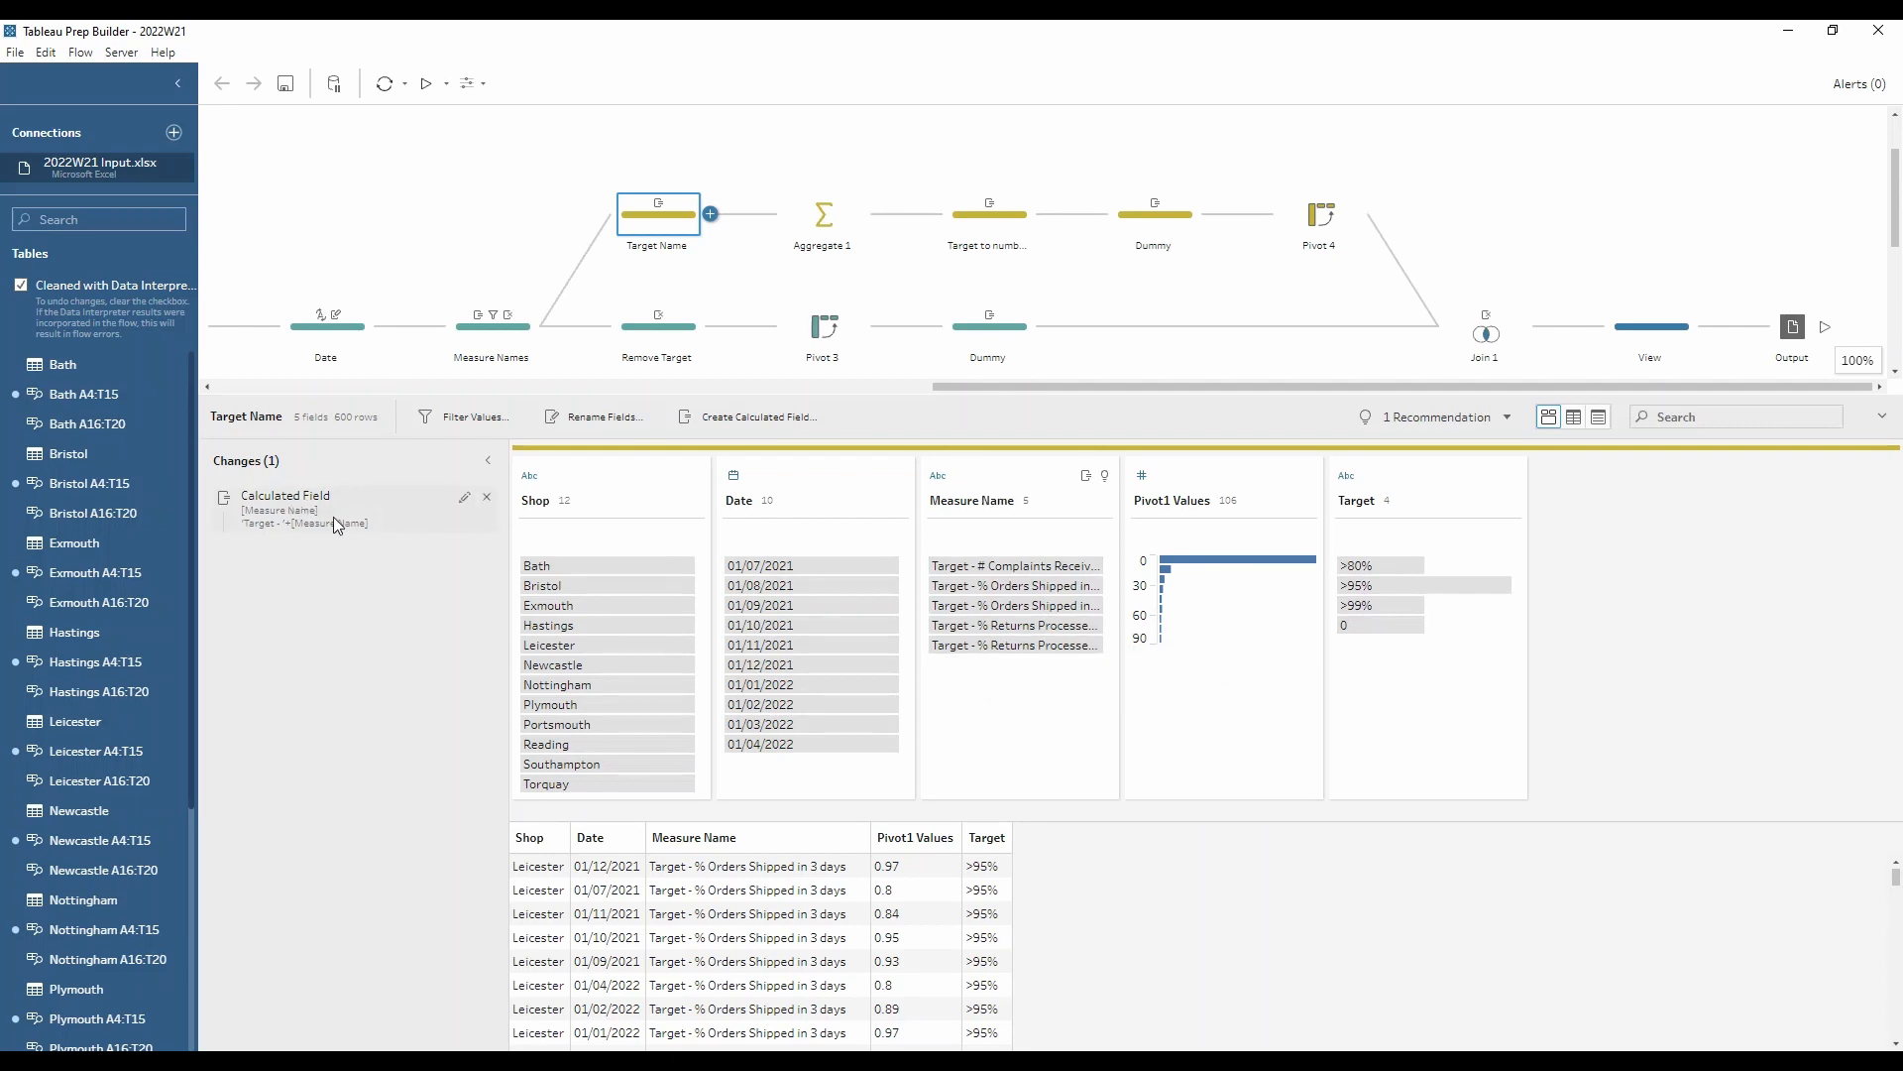
mouse_move(1447, 602)
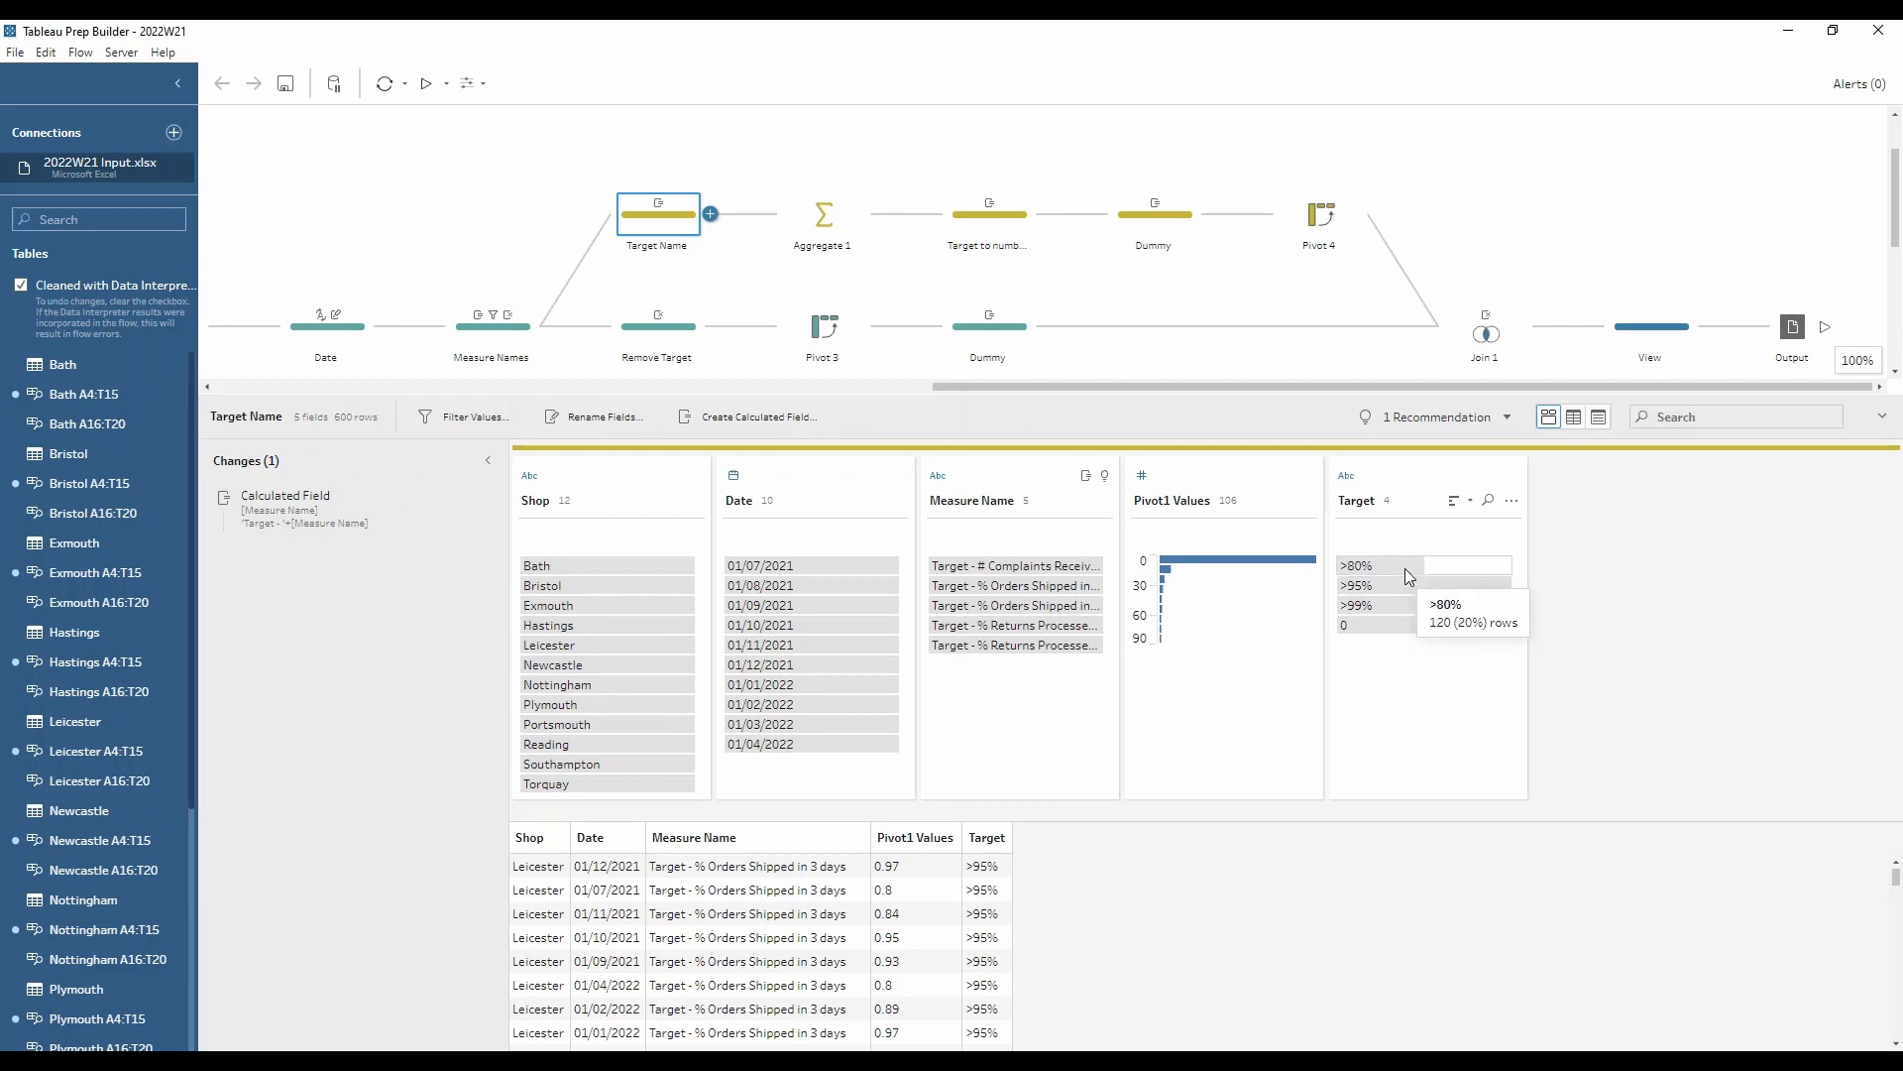
mouse_move(967, 577)
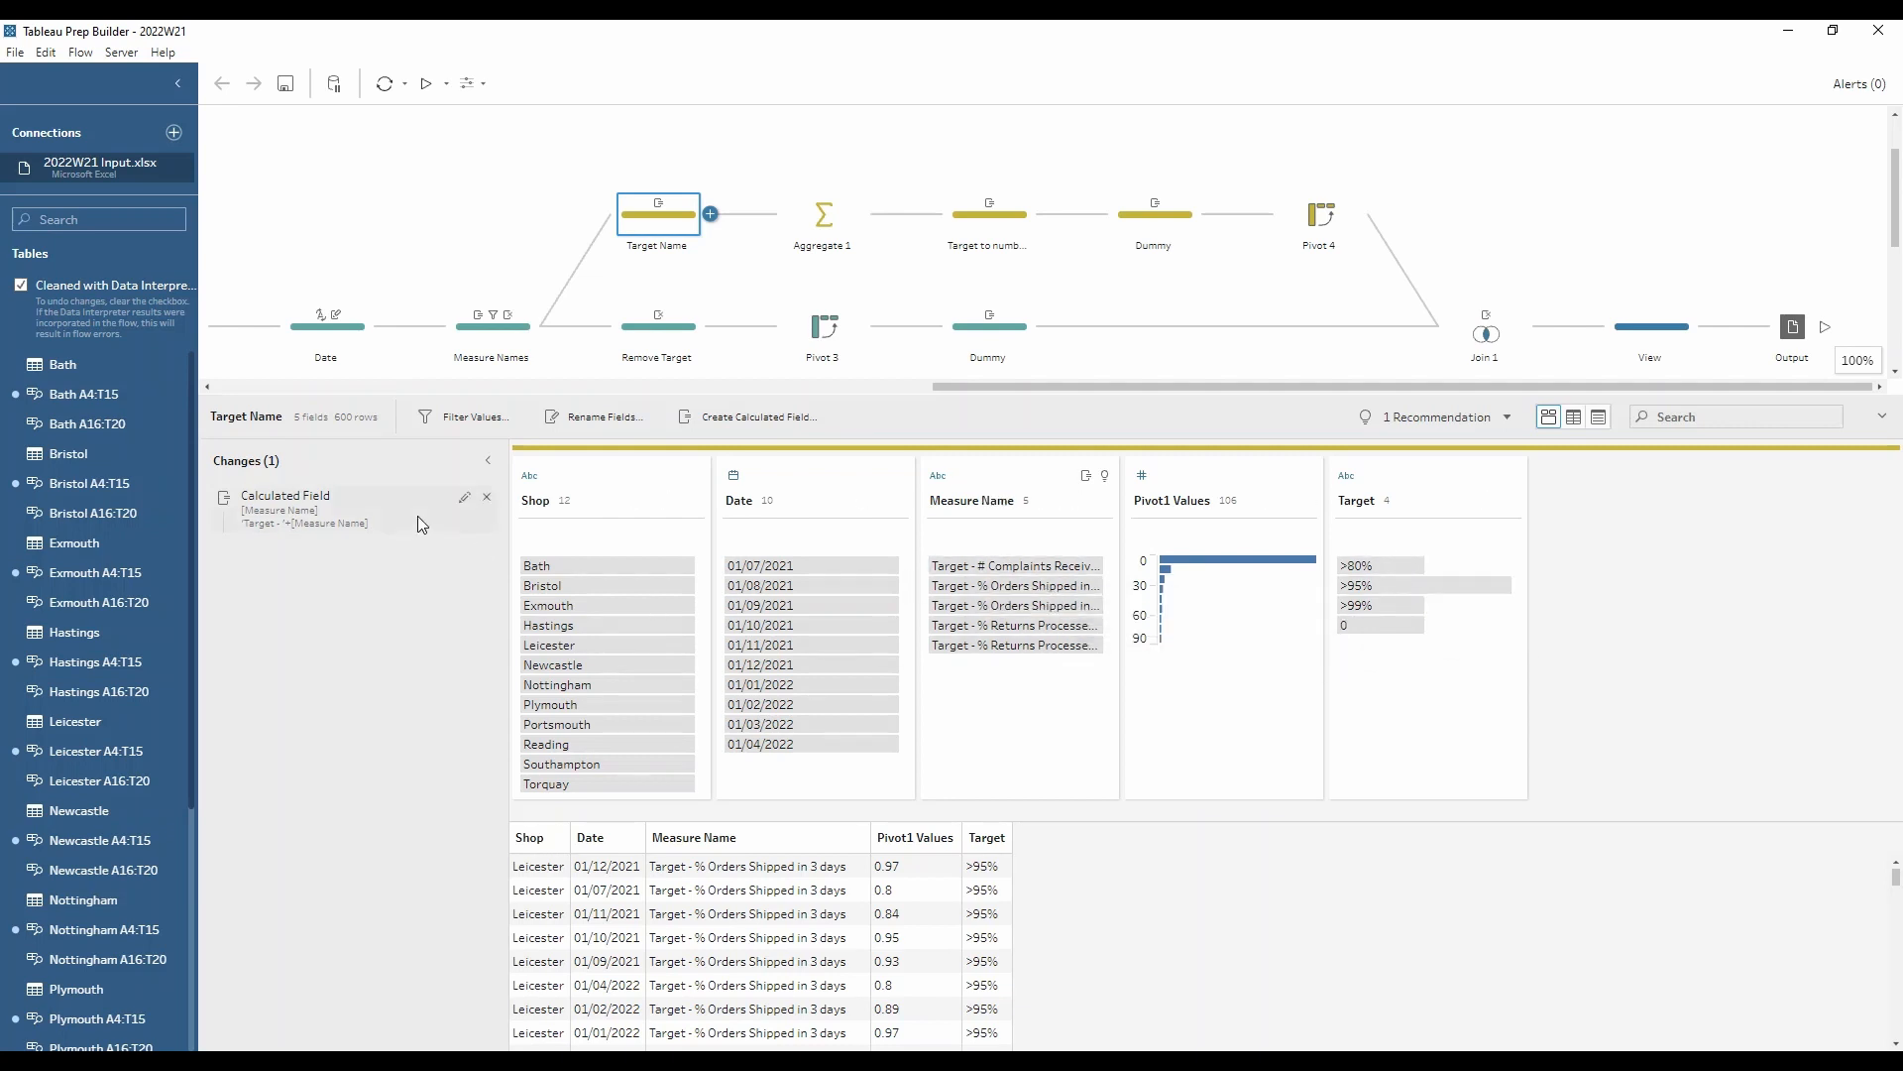
left_click(466, 499)
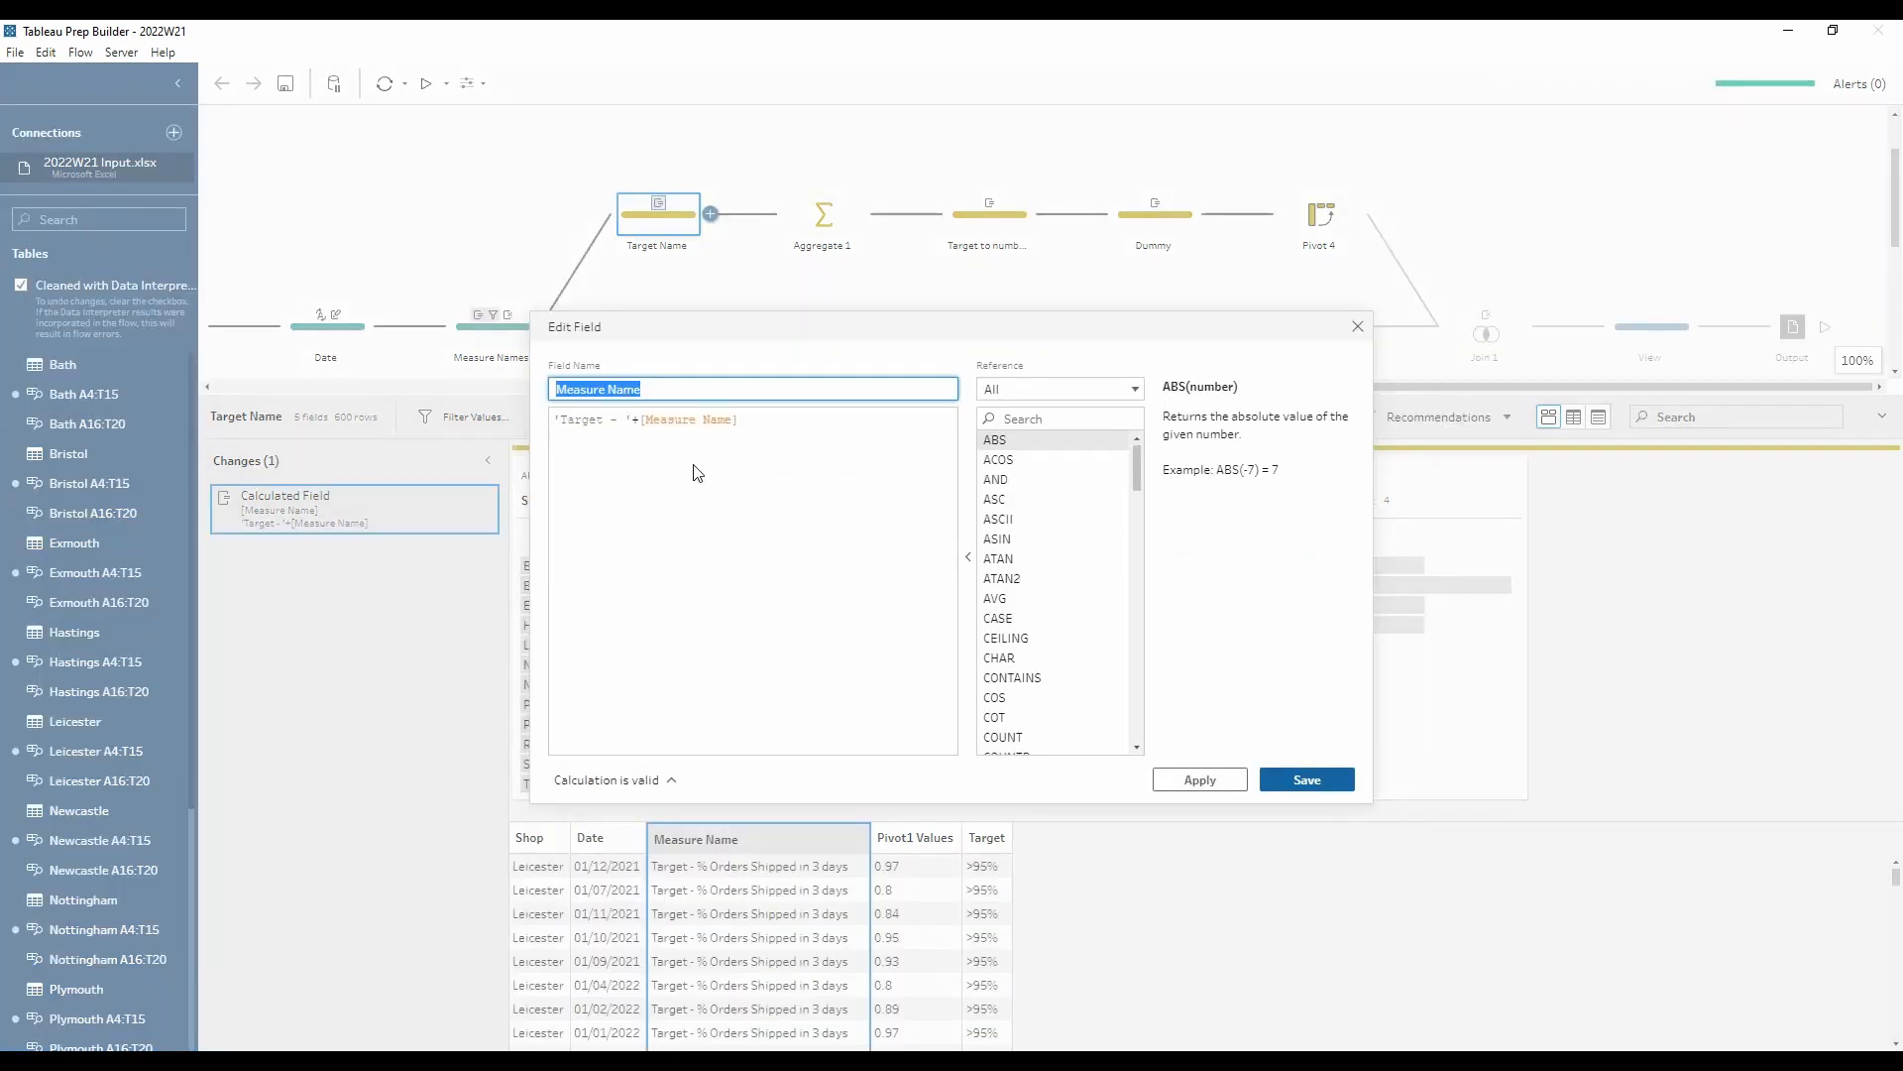
left_click(1357, 326)
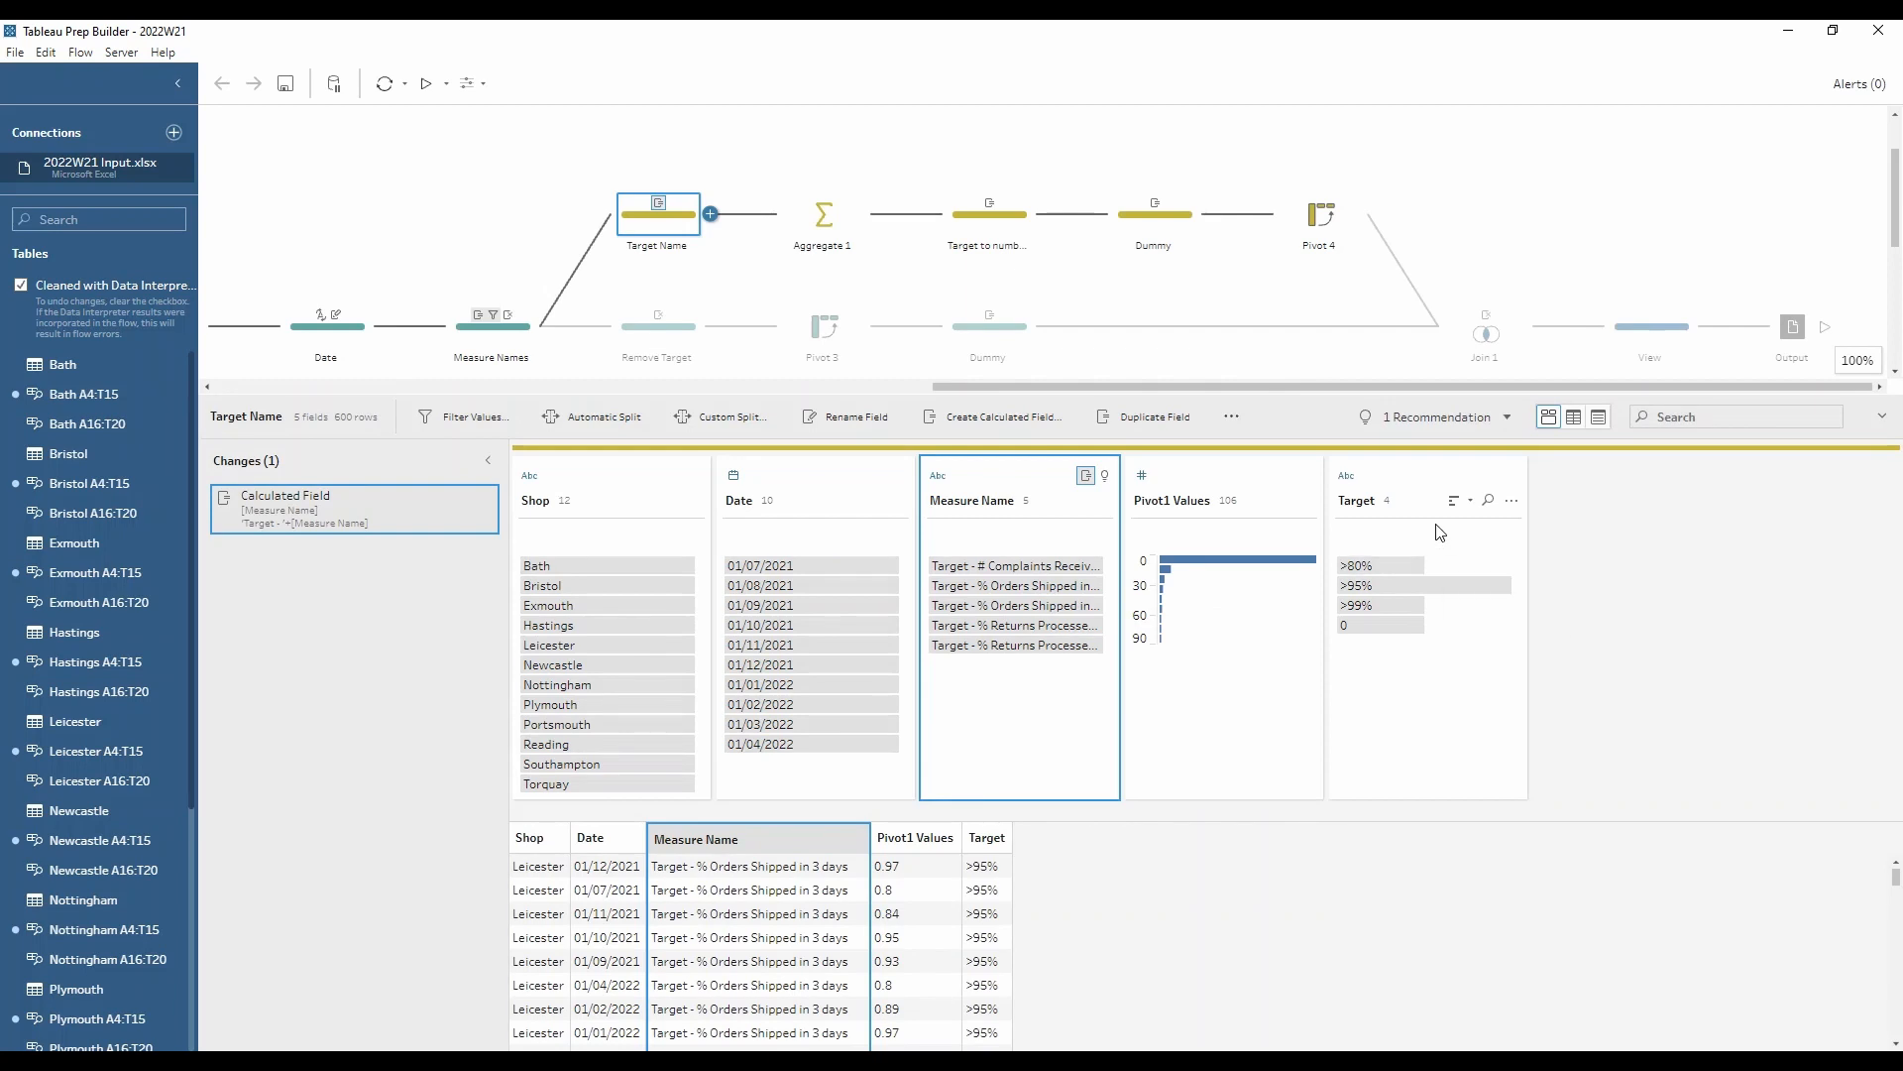
Step: Review Aggregate 1's grouped fields, and check the Remove Punctuation change and Target's cleaning options in the Target to number step
left_click(831, 217)
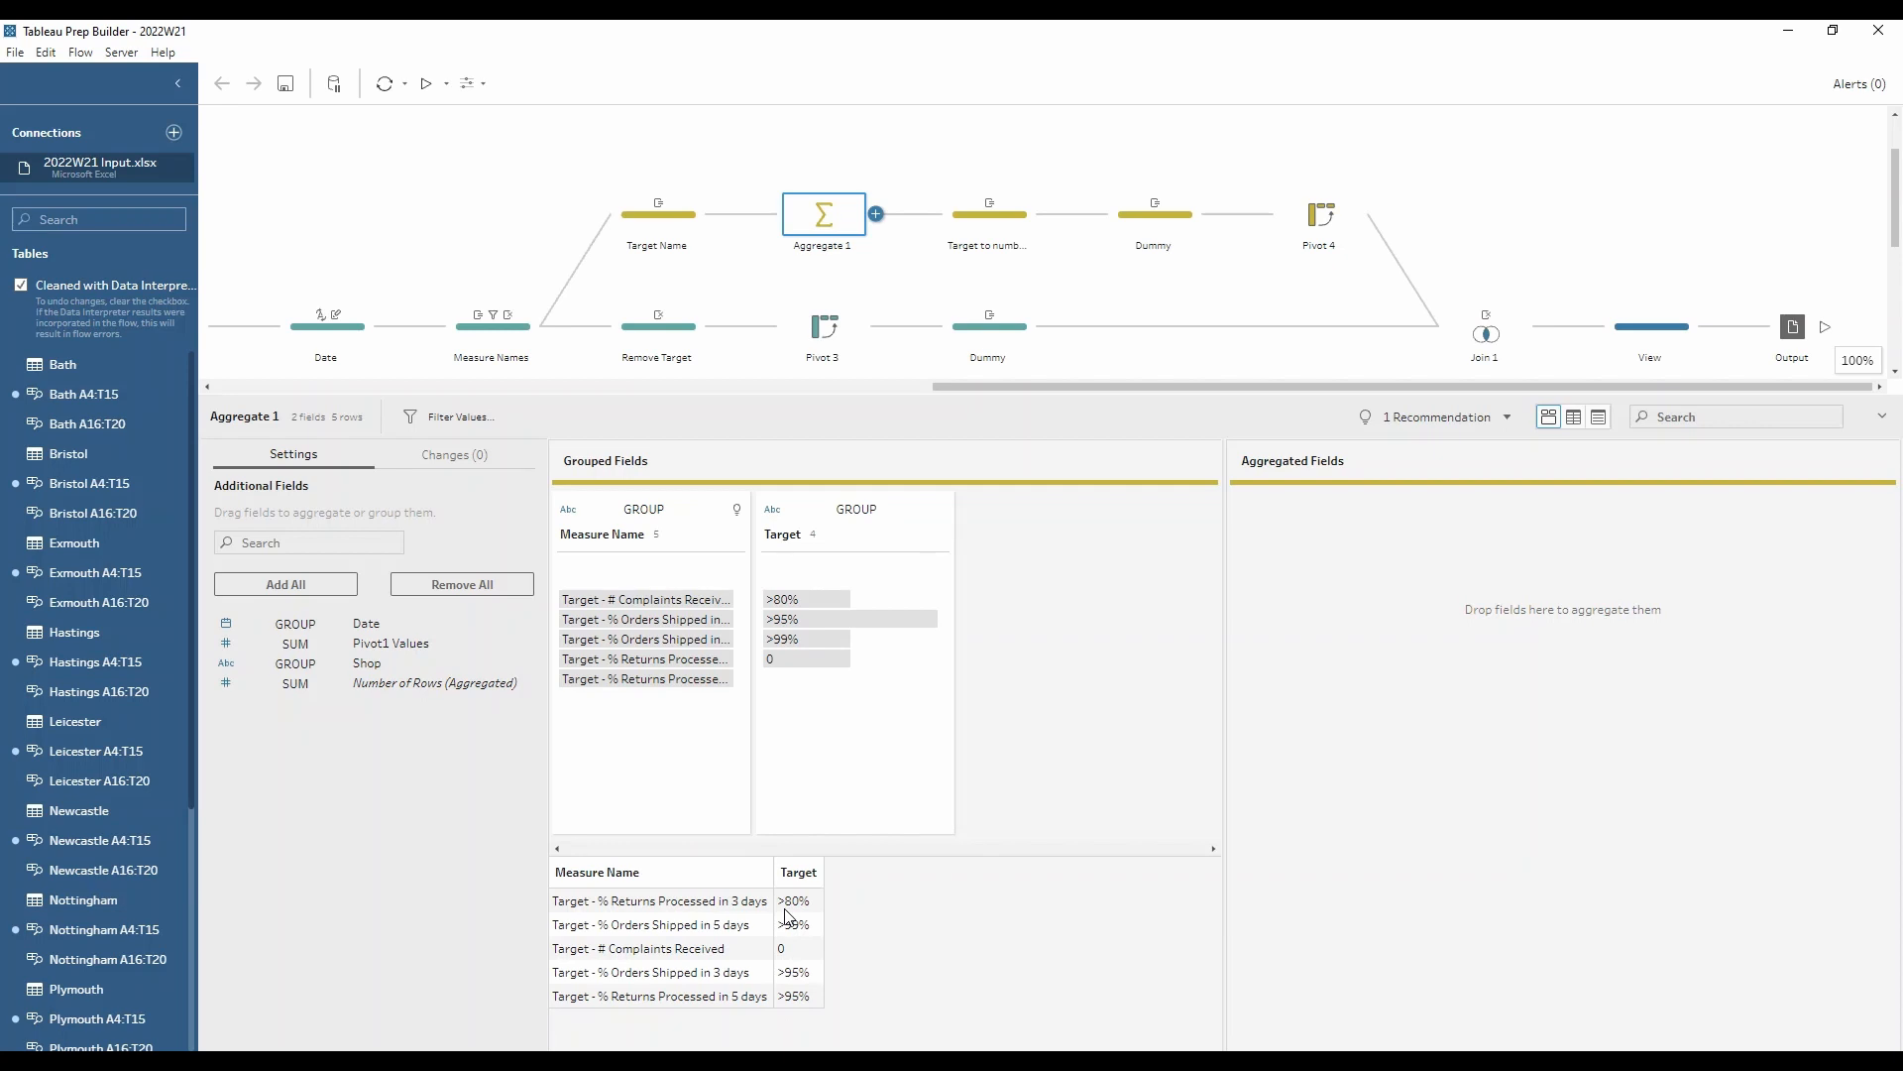
left_click(987, 238)
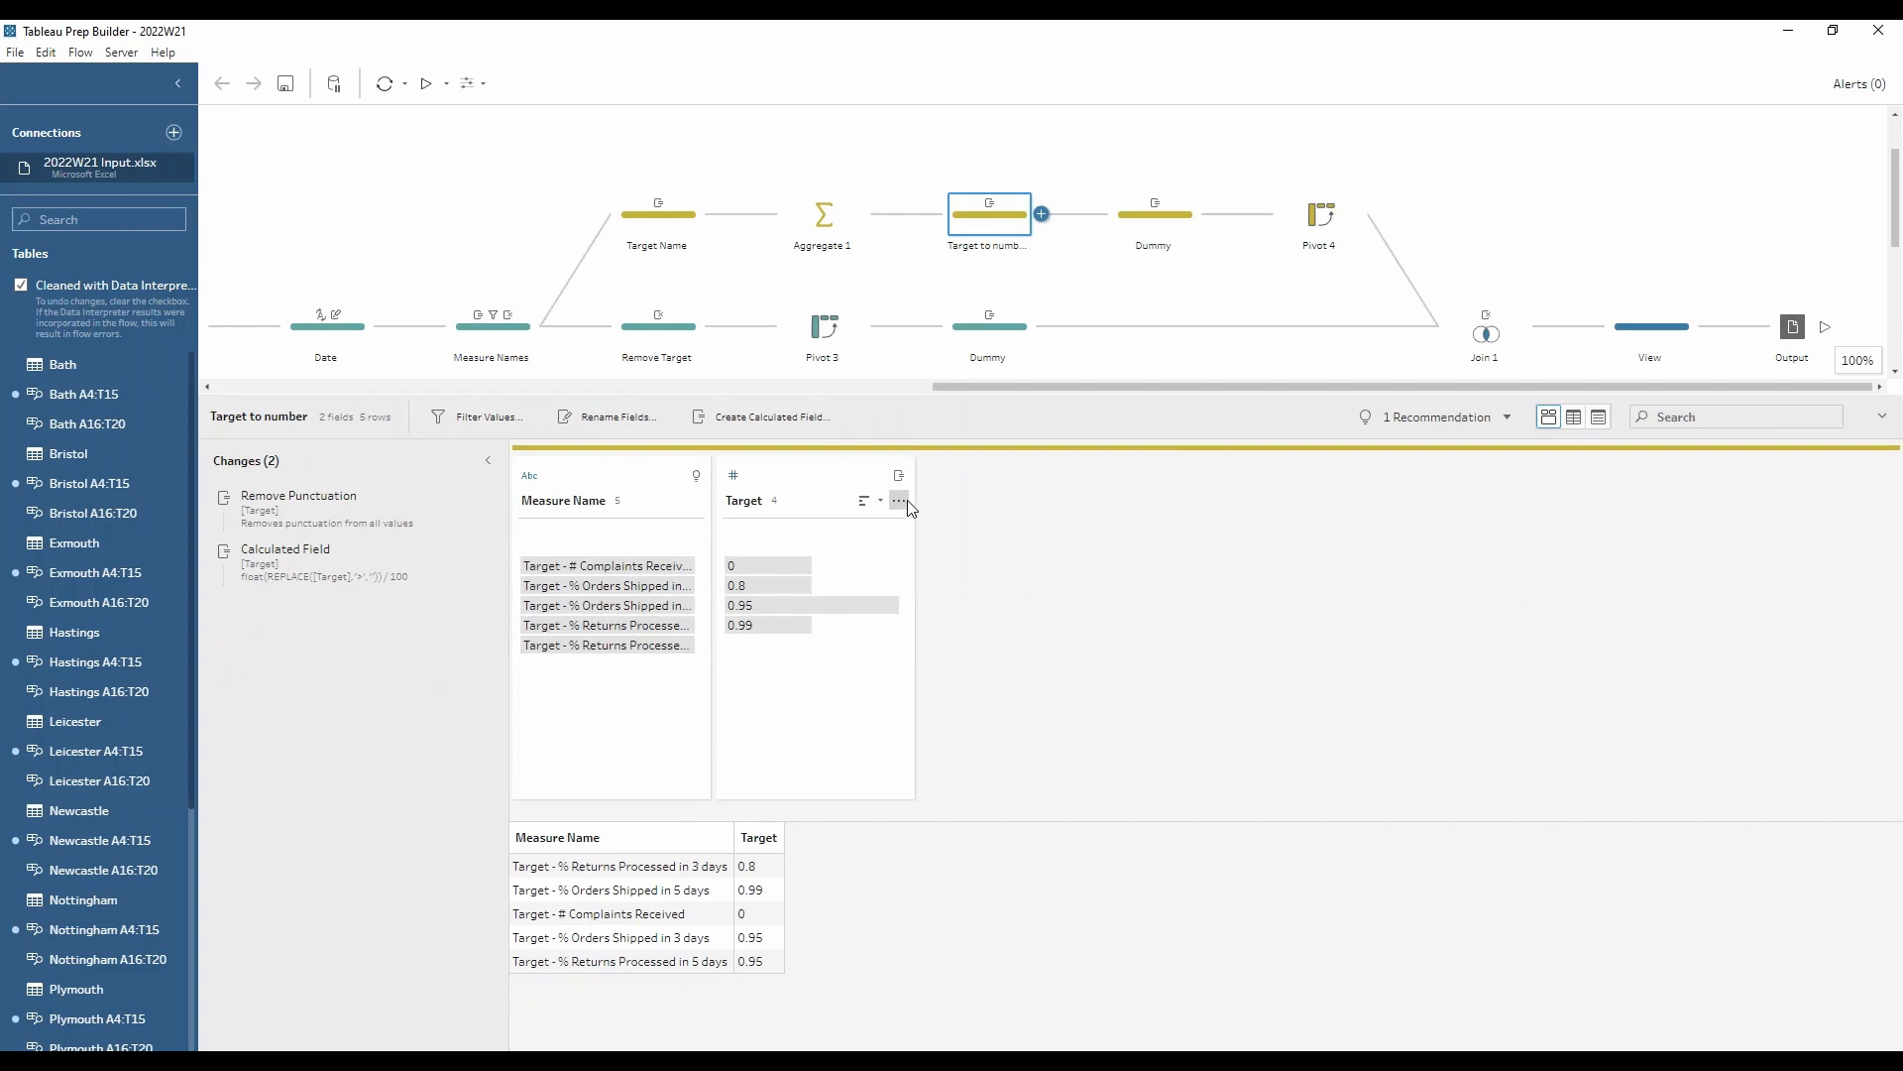
left_click(899, 501)
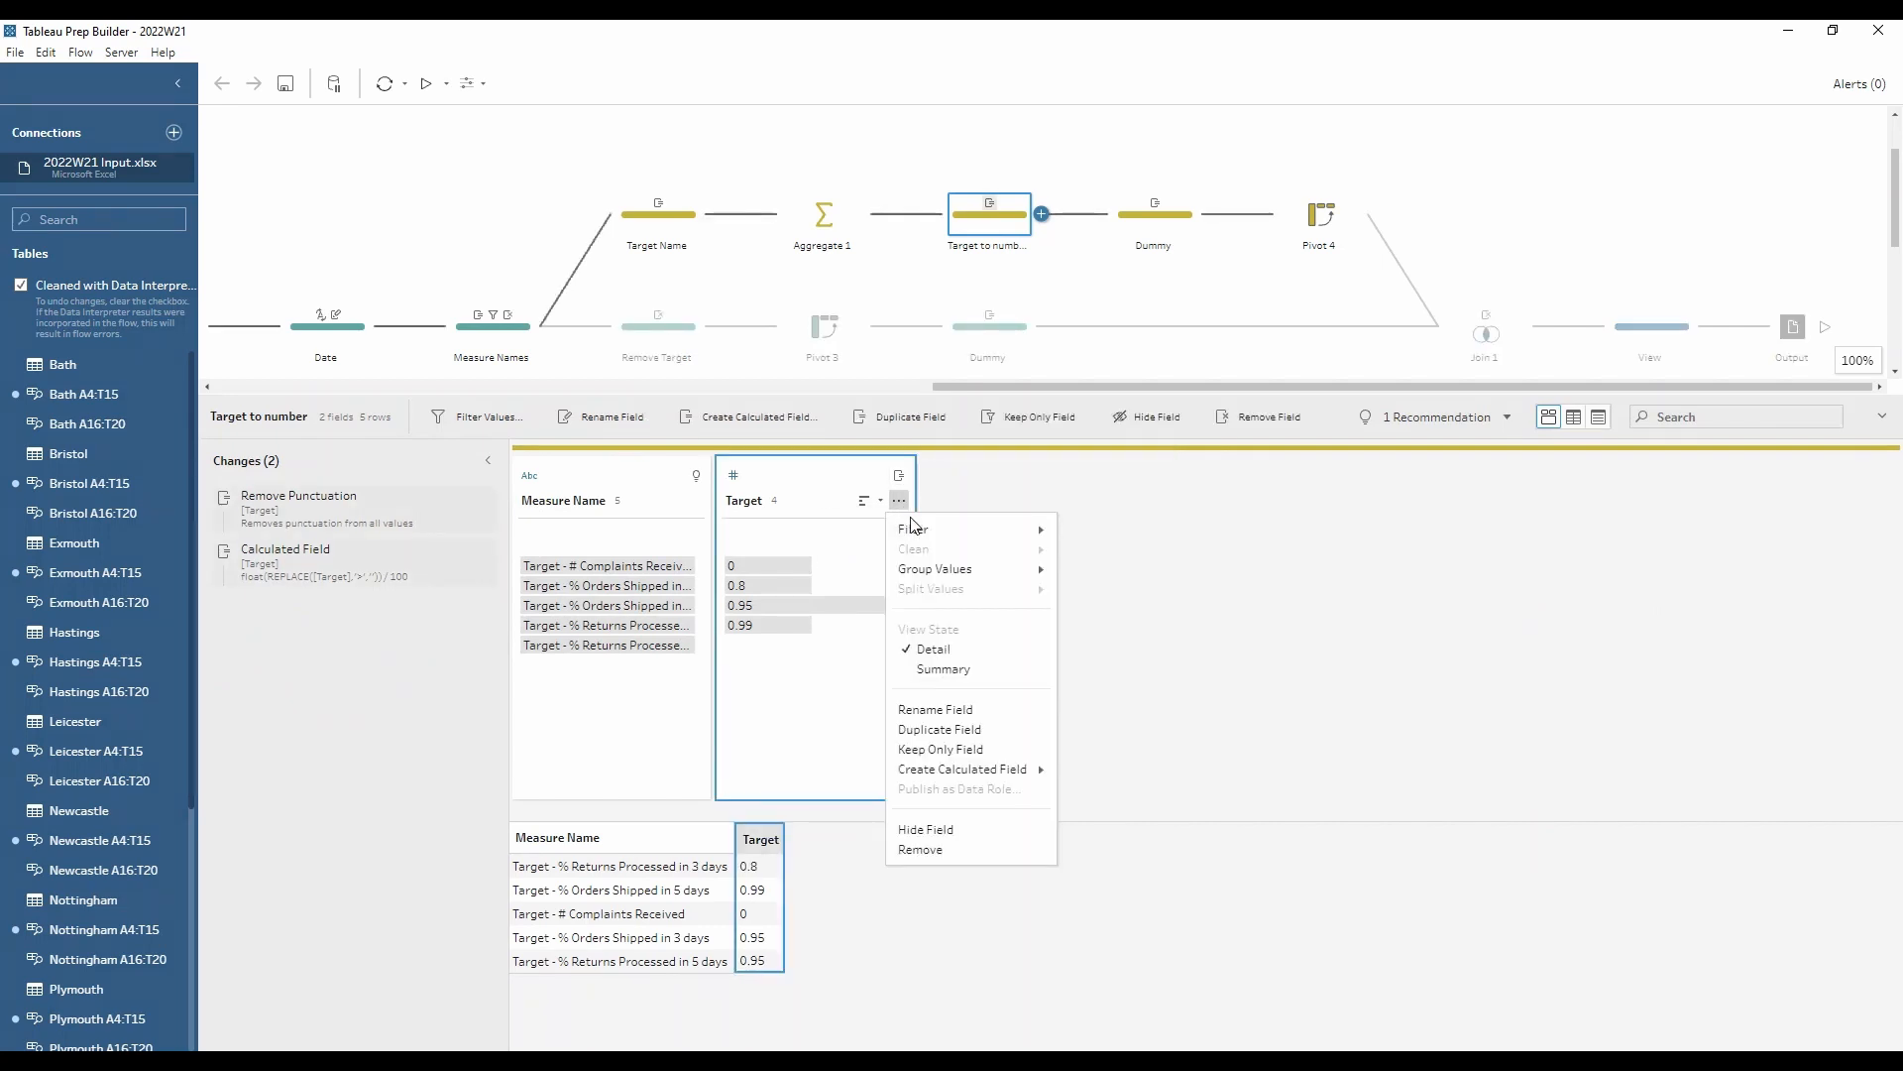
left_click(348, 502)
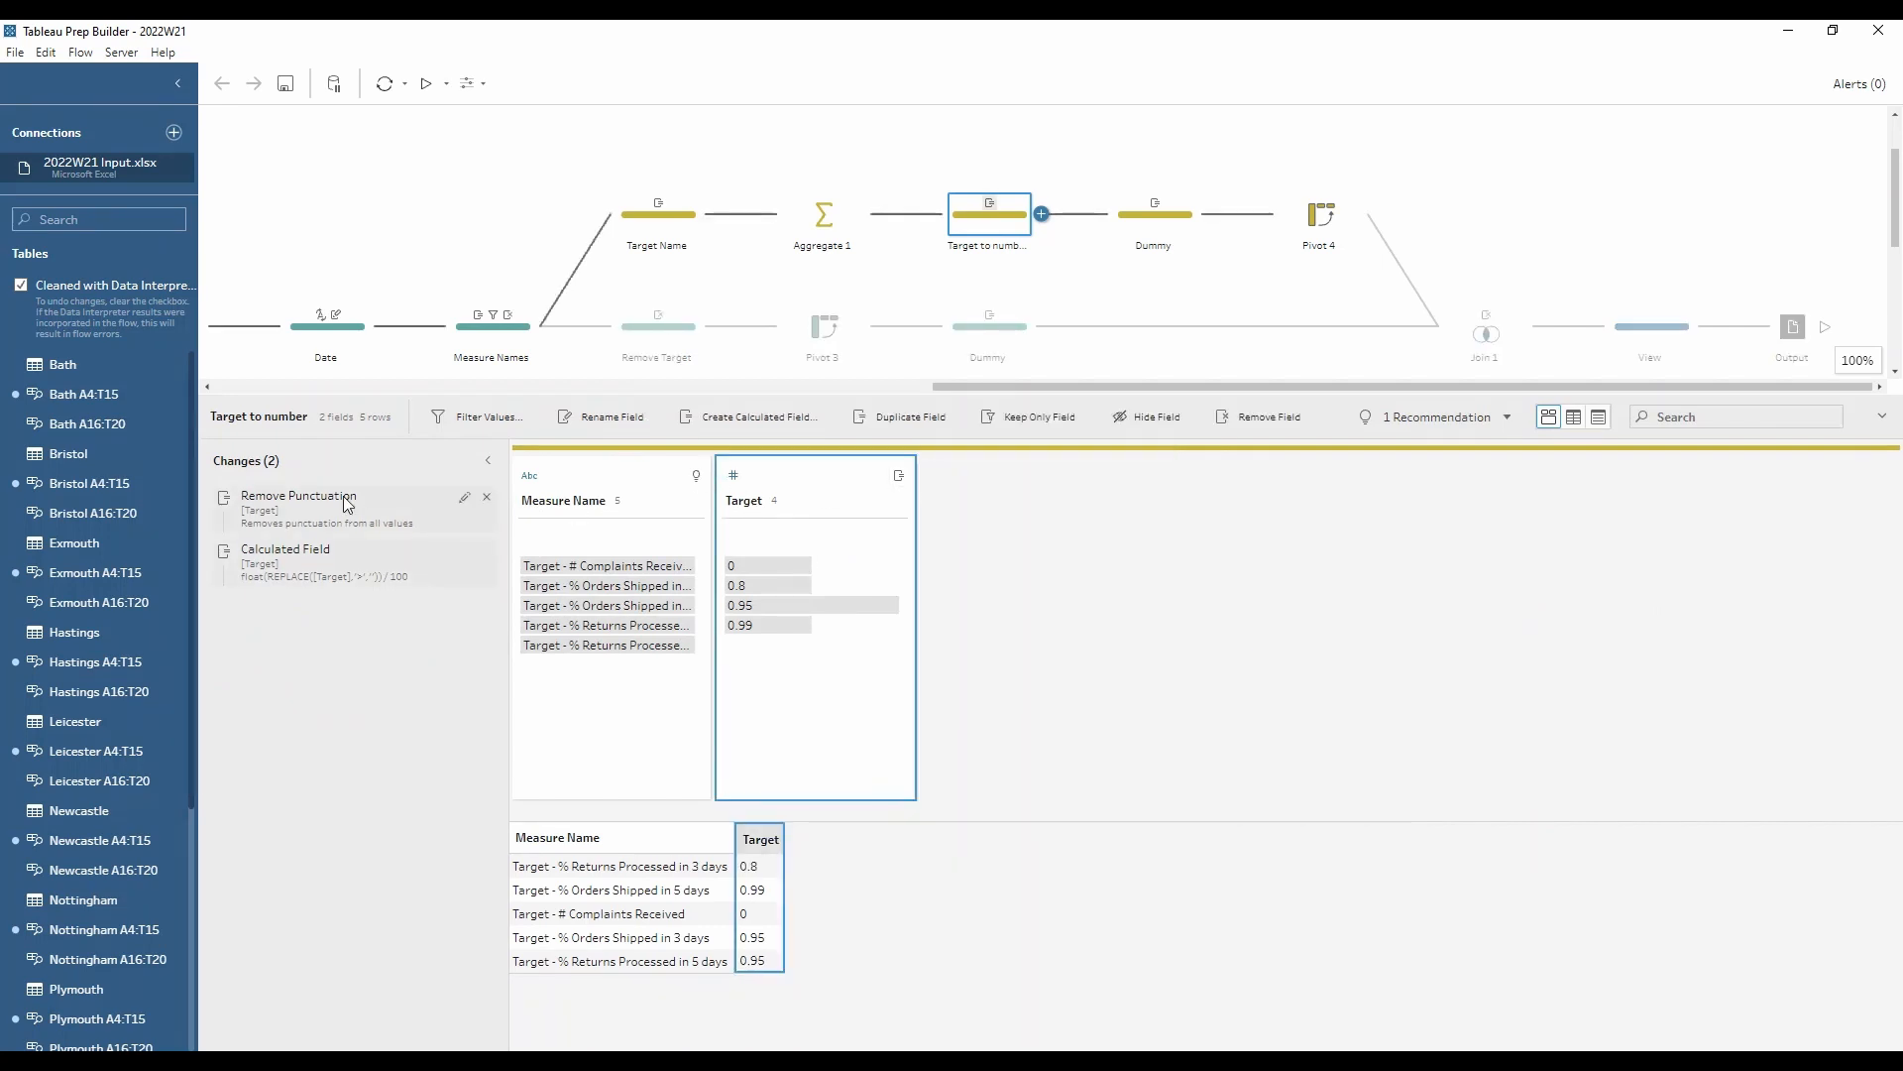
left_click(334, 508)
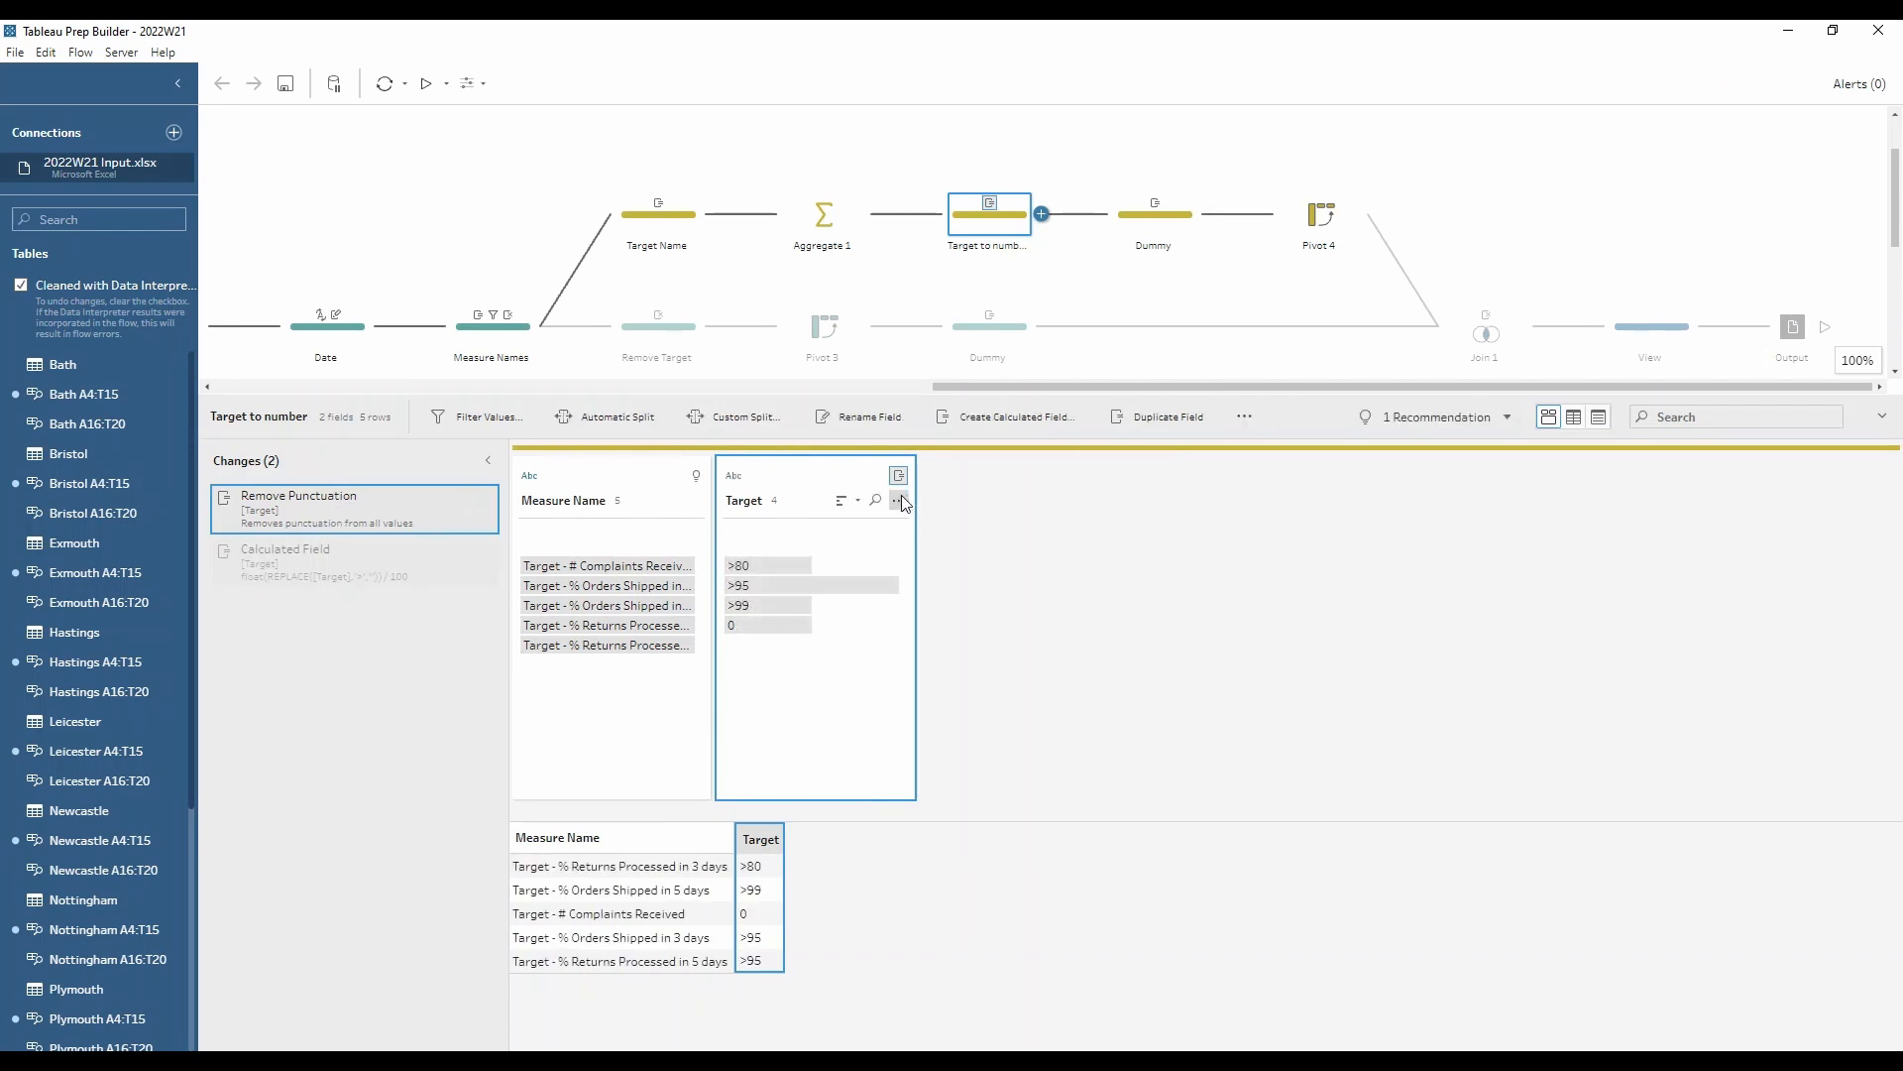
left_click(899, 501)
mouse_move(950, 550)
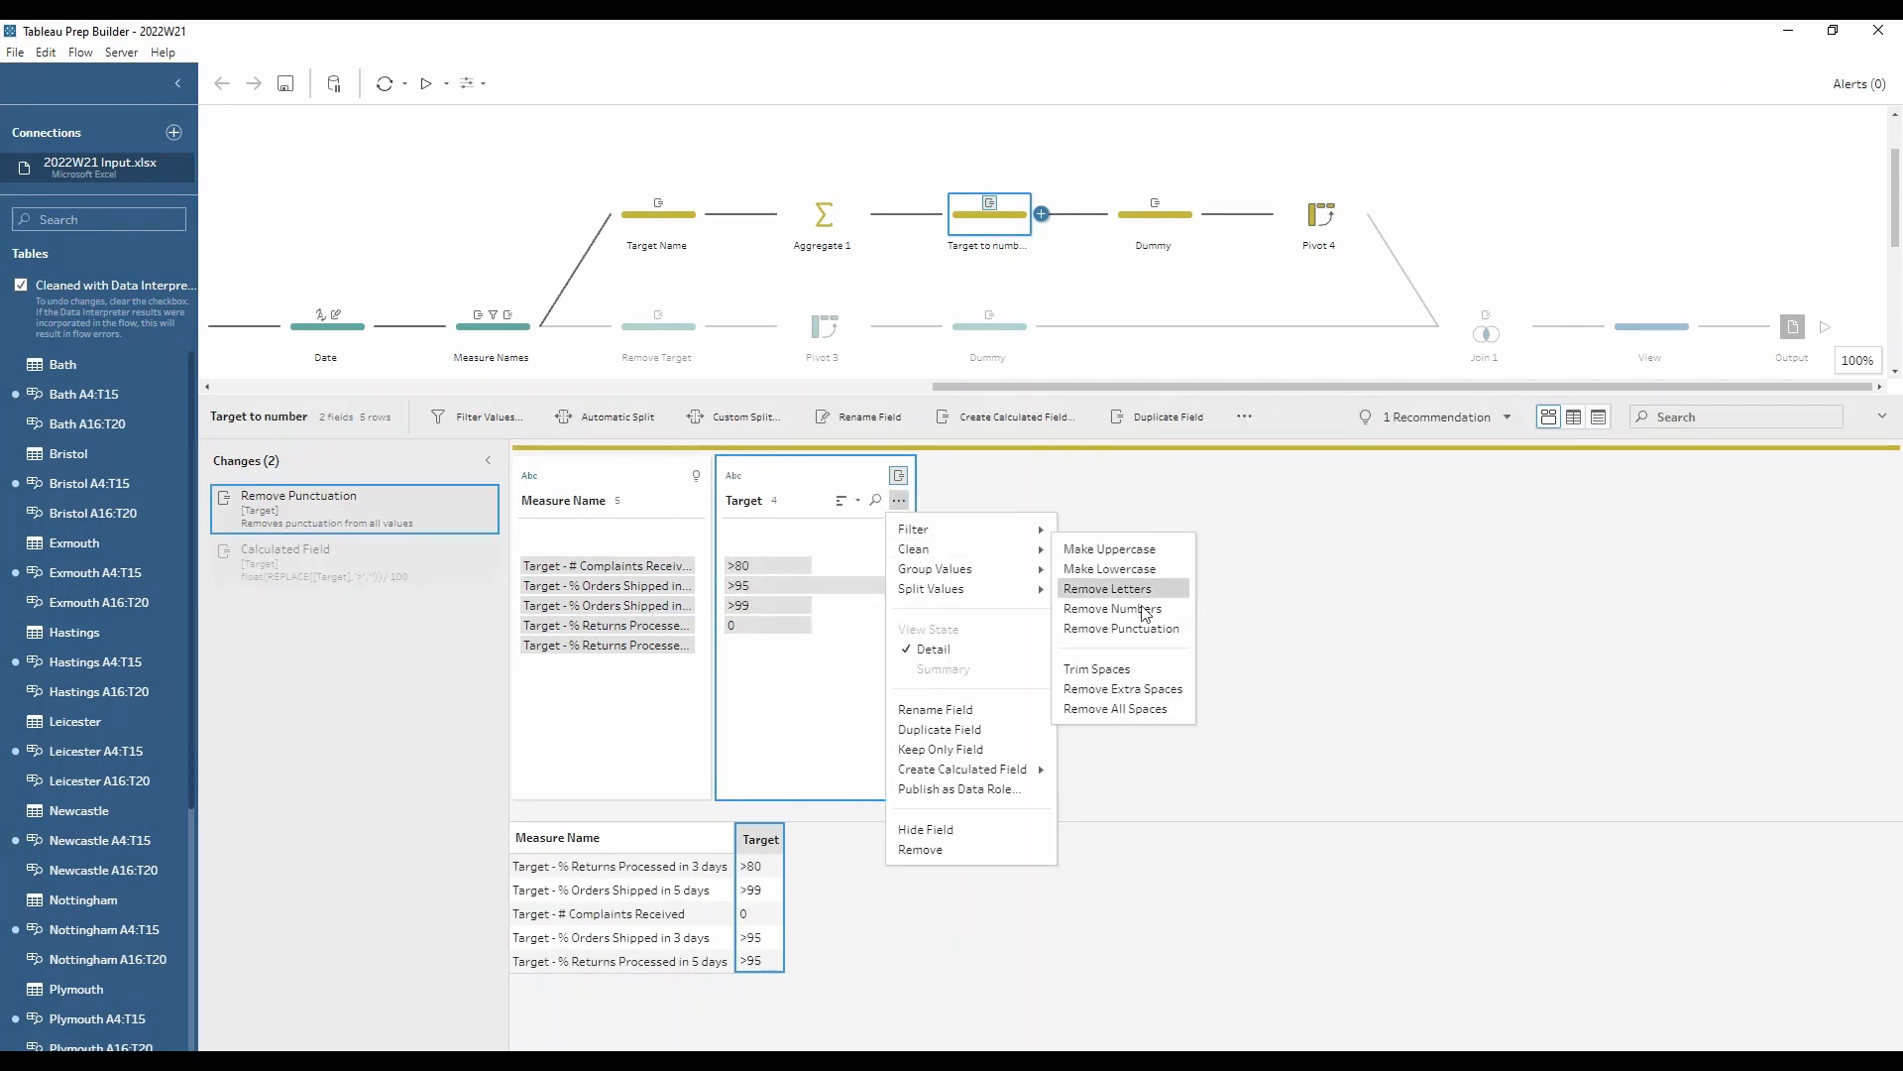
left_click(789, 709)
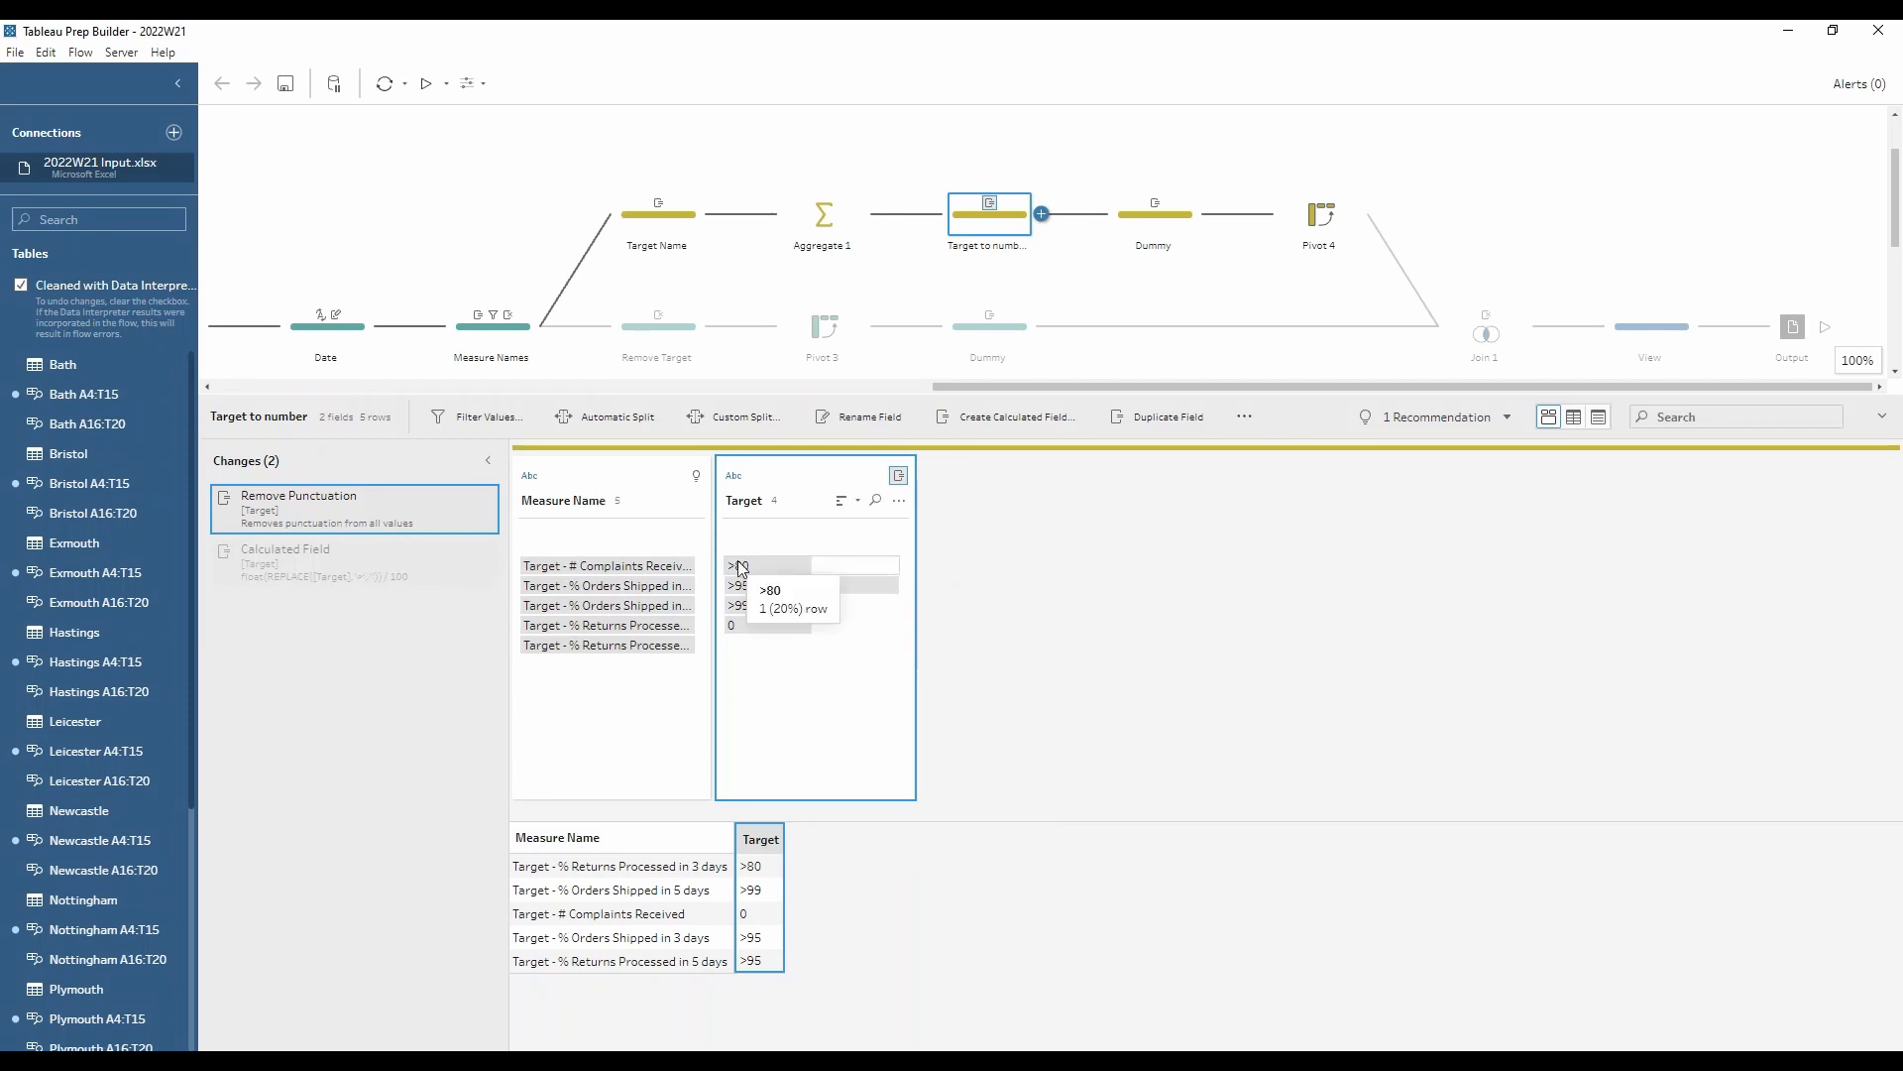
Step: Examine the Target calculation in the Target to number step, including its float conversion, and close it without changes
left_click(462, 550)
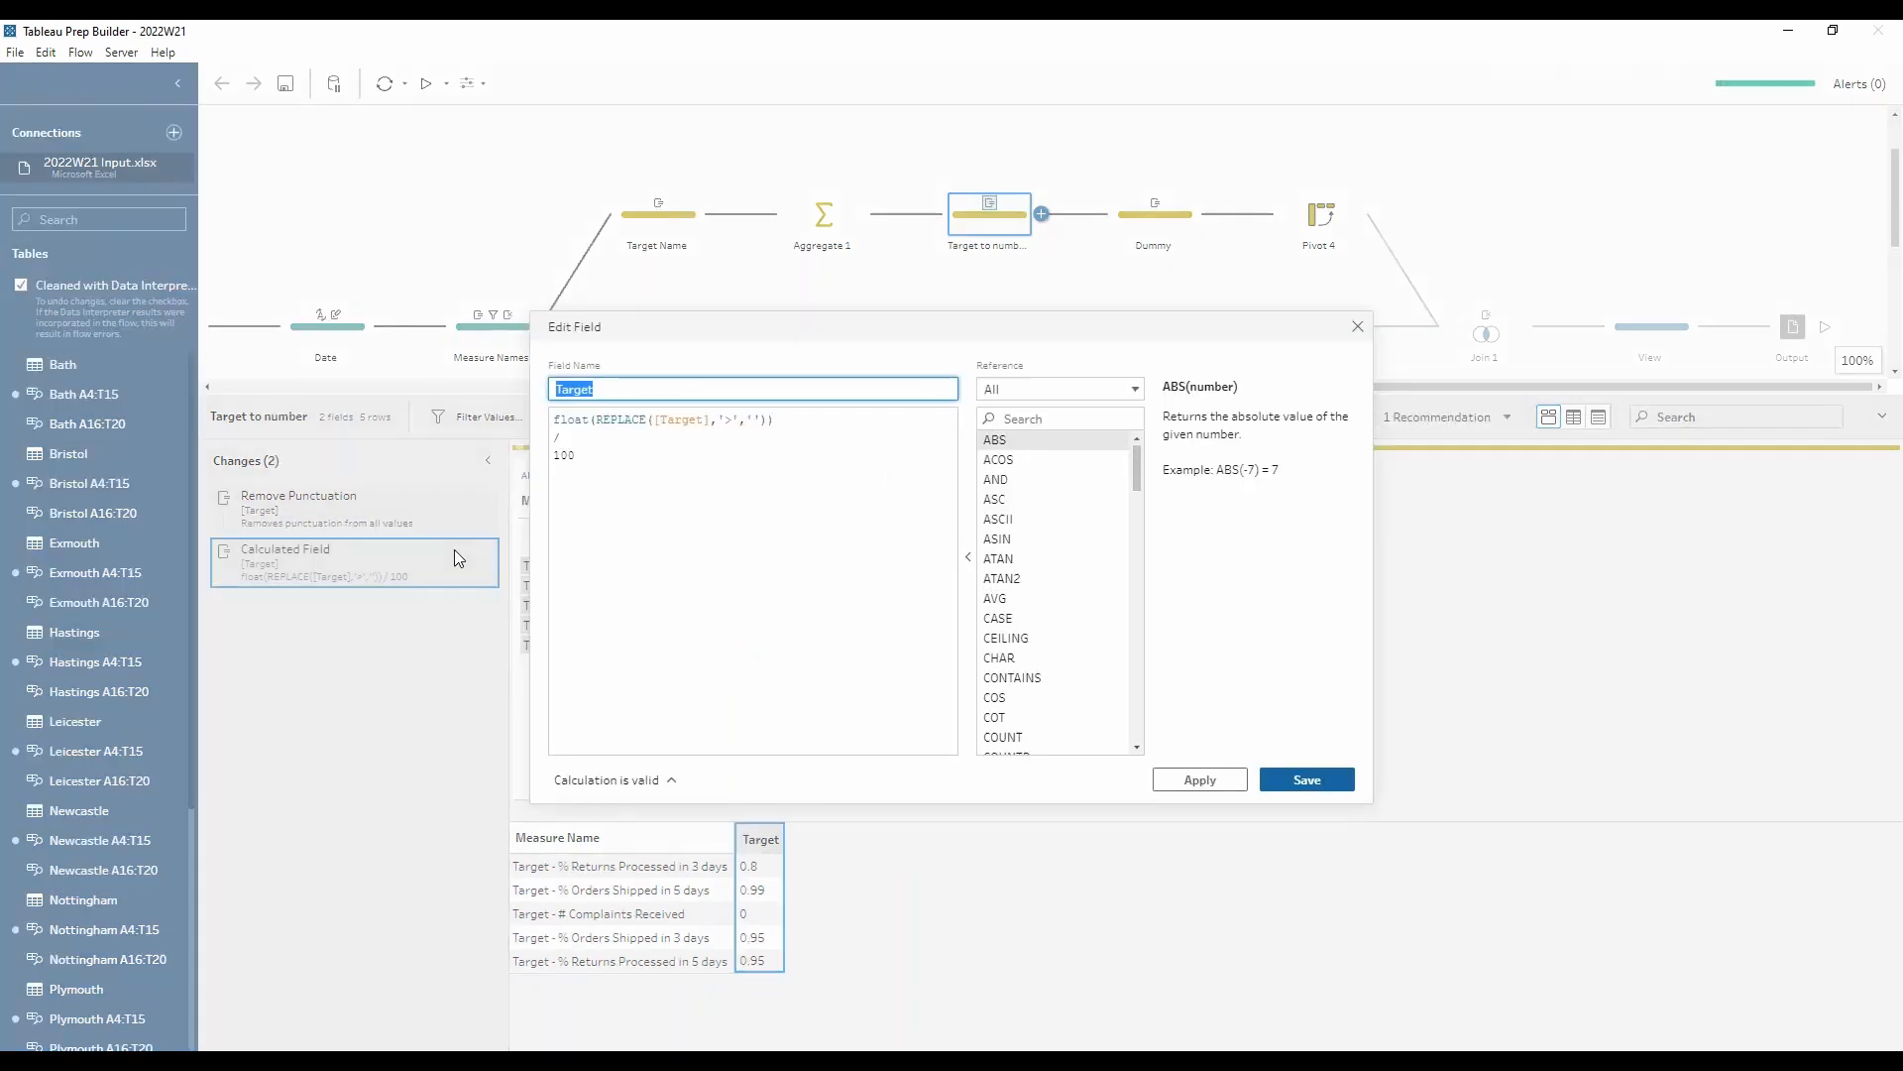
left_click_drag(597, 422, 548, 420)
left_click(561, 423)
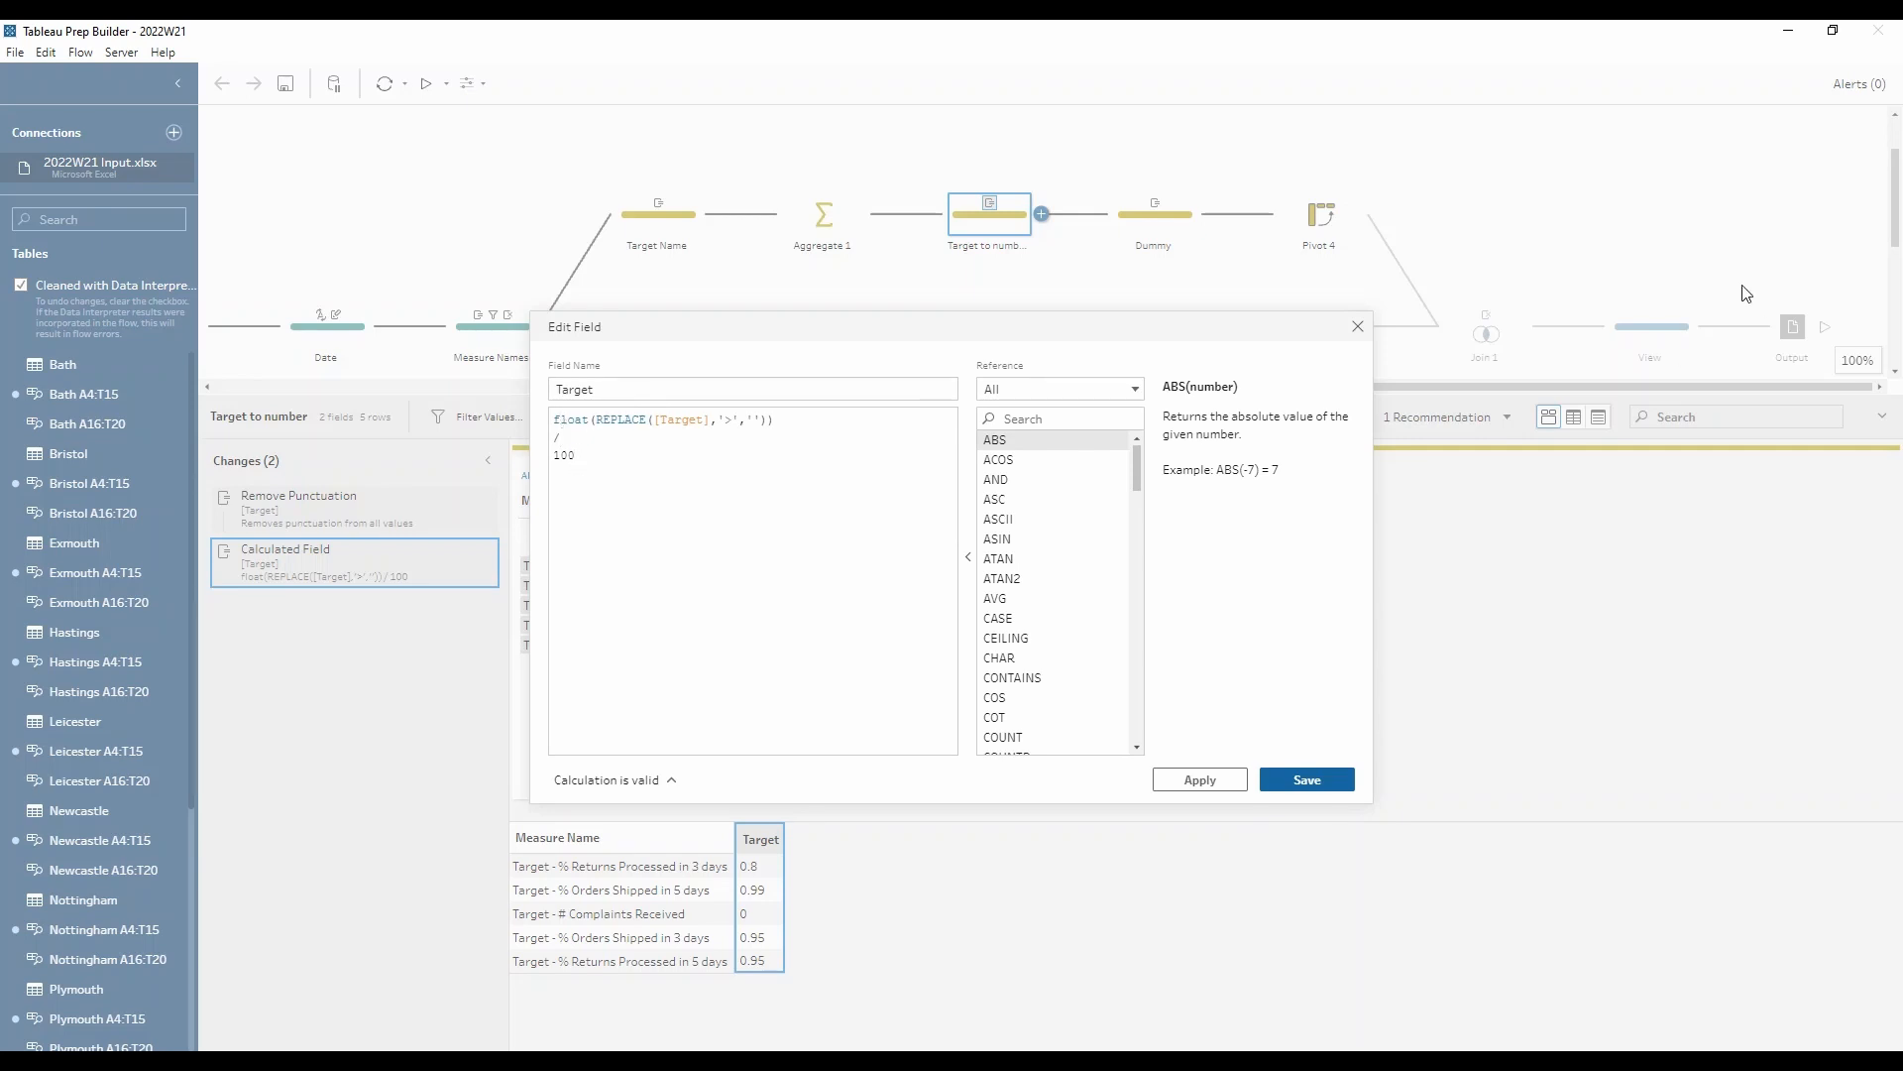
left_click(1357, 326)
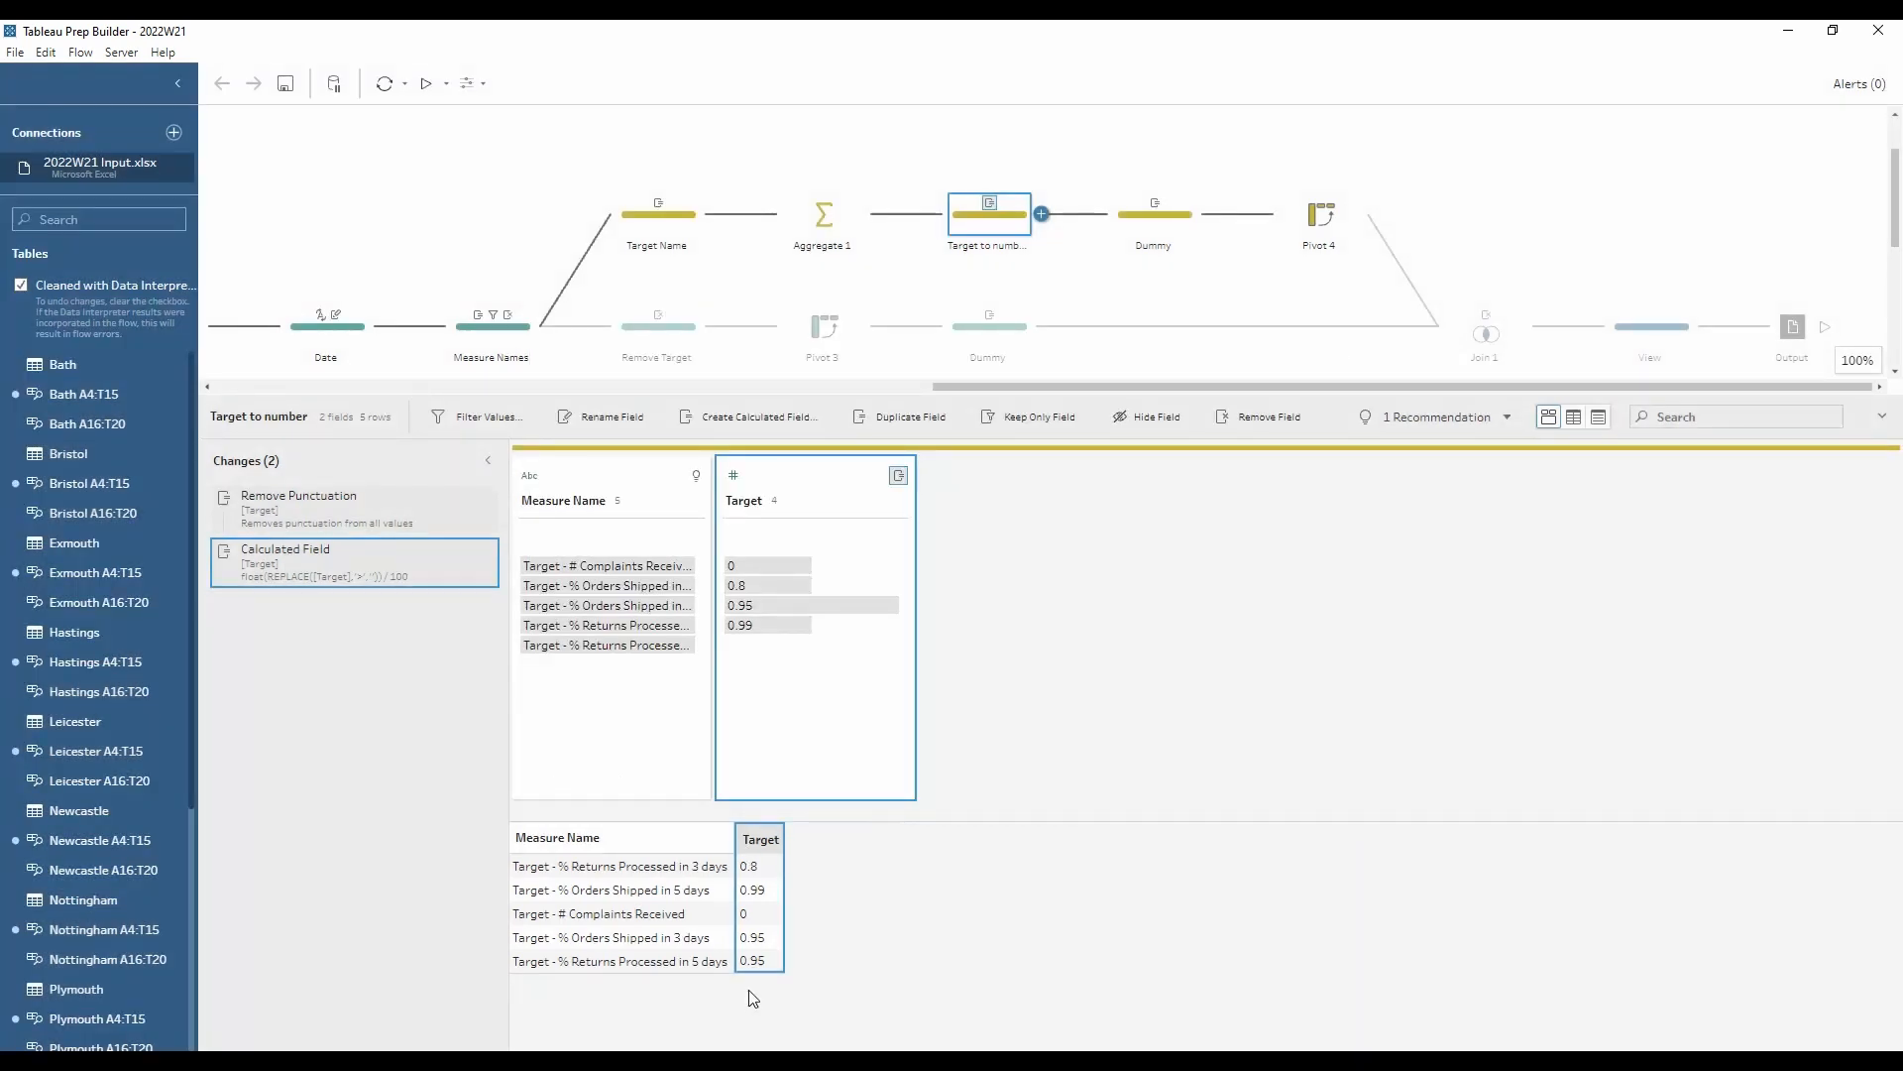
Step: Compare the Dummy steps in both branches, and review Pivot 4's rows-to-columns setup for the target measures
left_click(1150, 222)
left_click(995, 339)
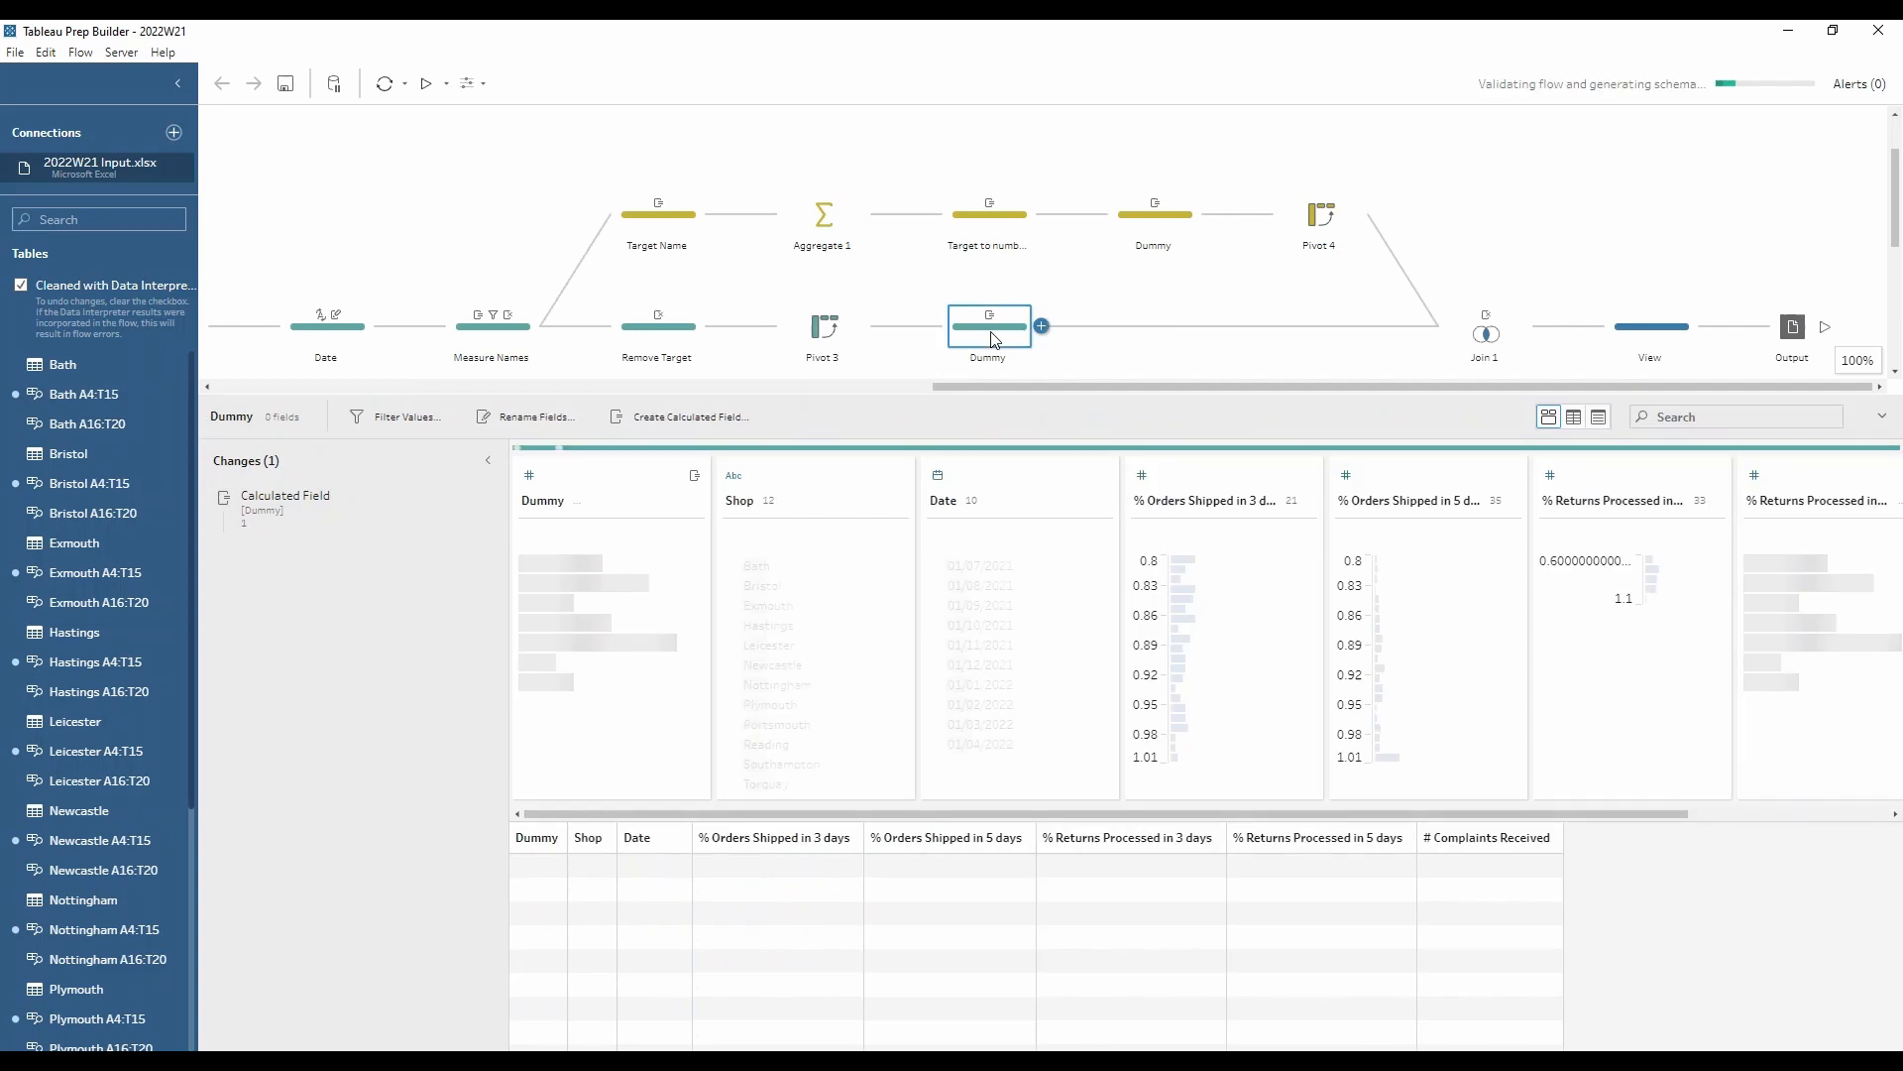
left_click(1161, 217)
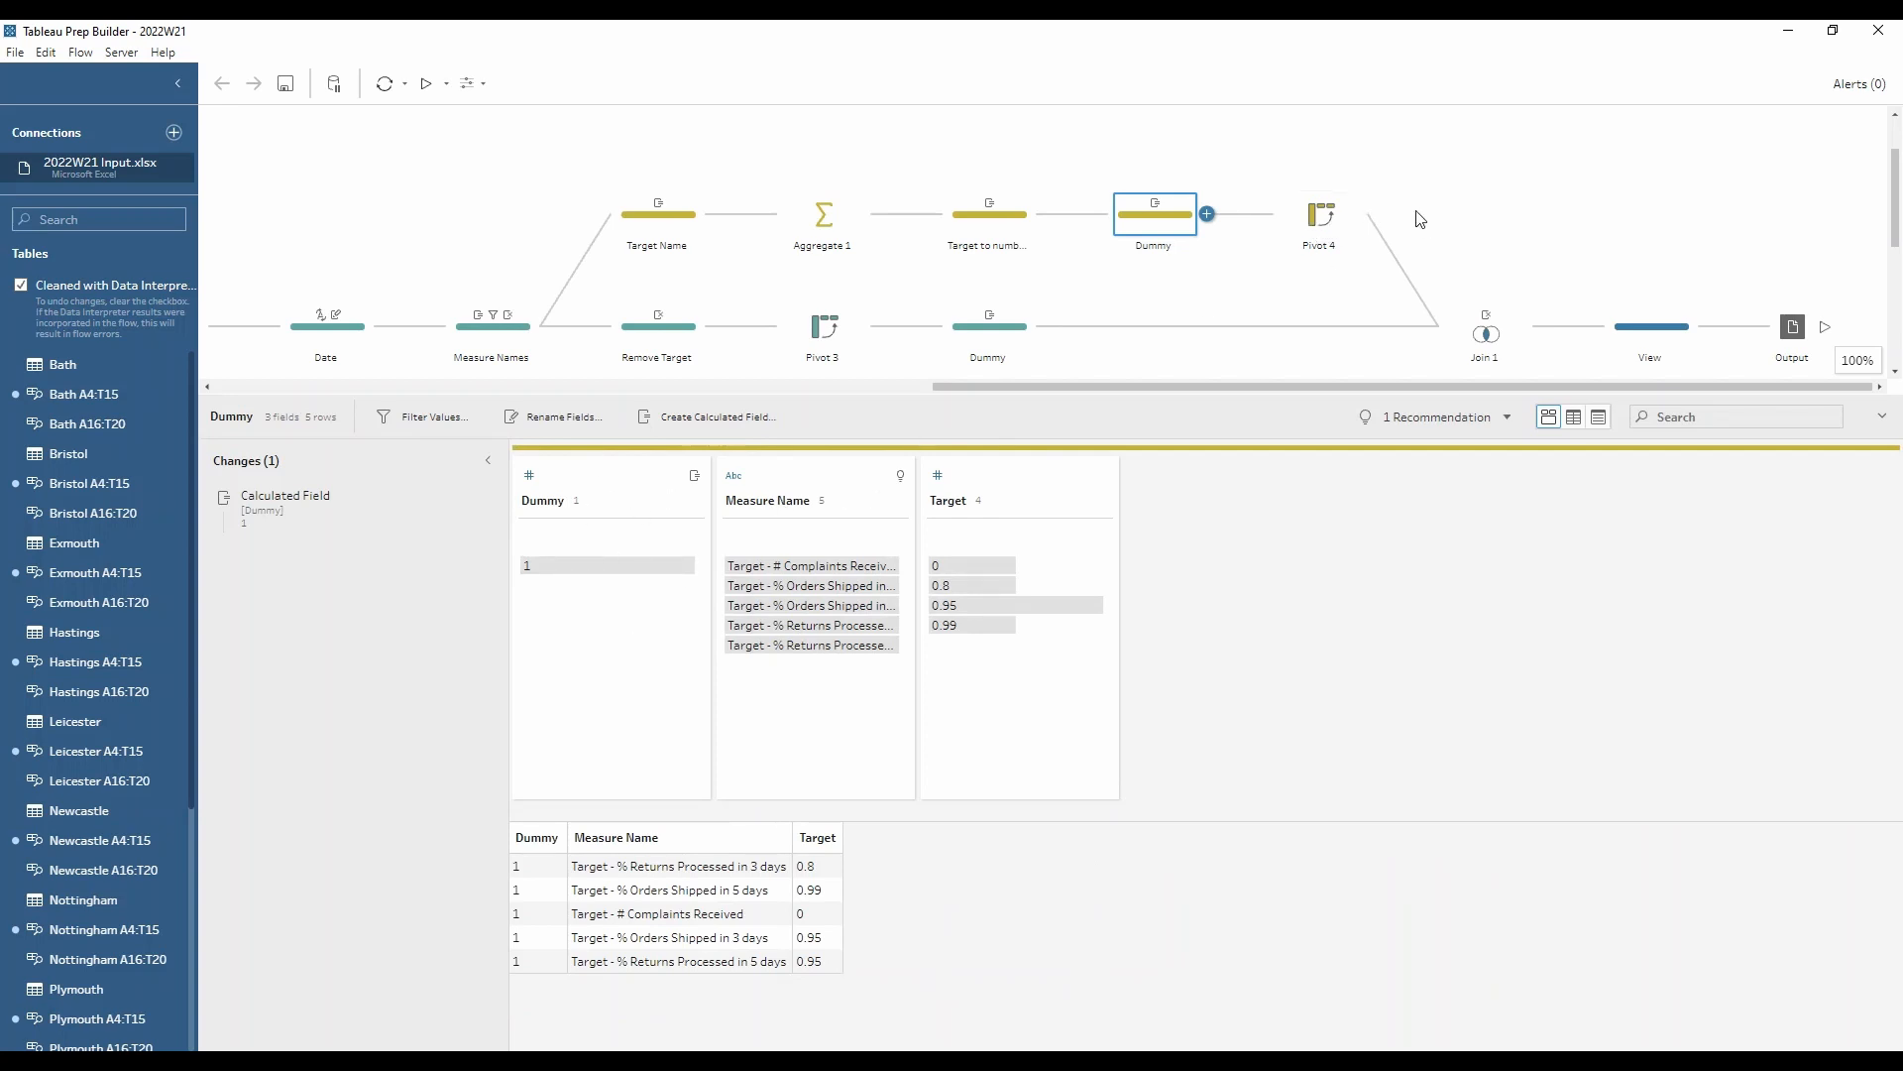
left_click(1317, 214)
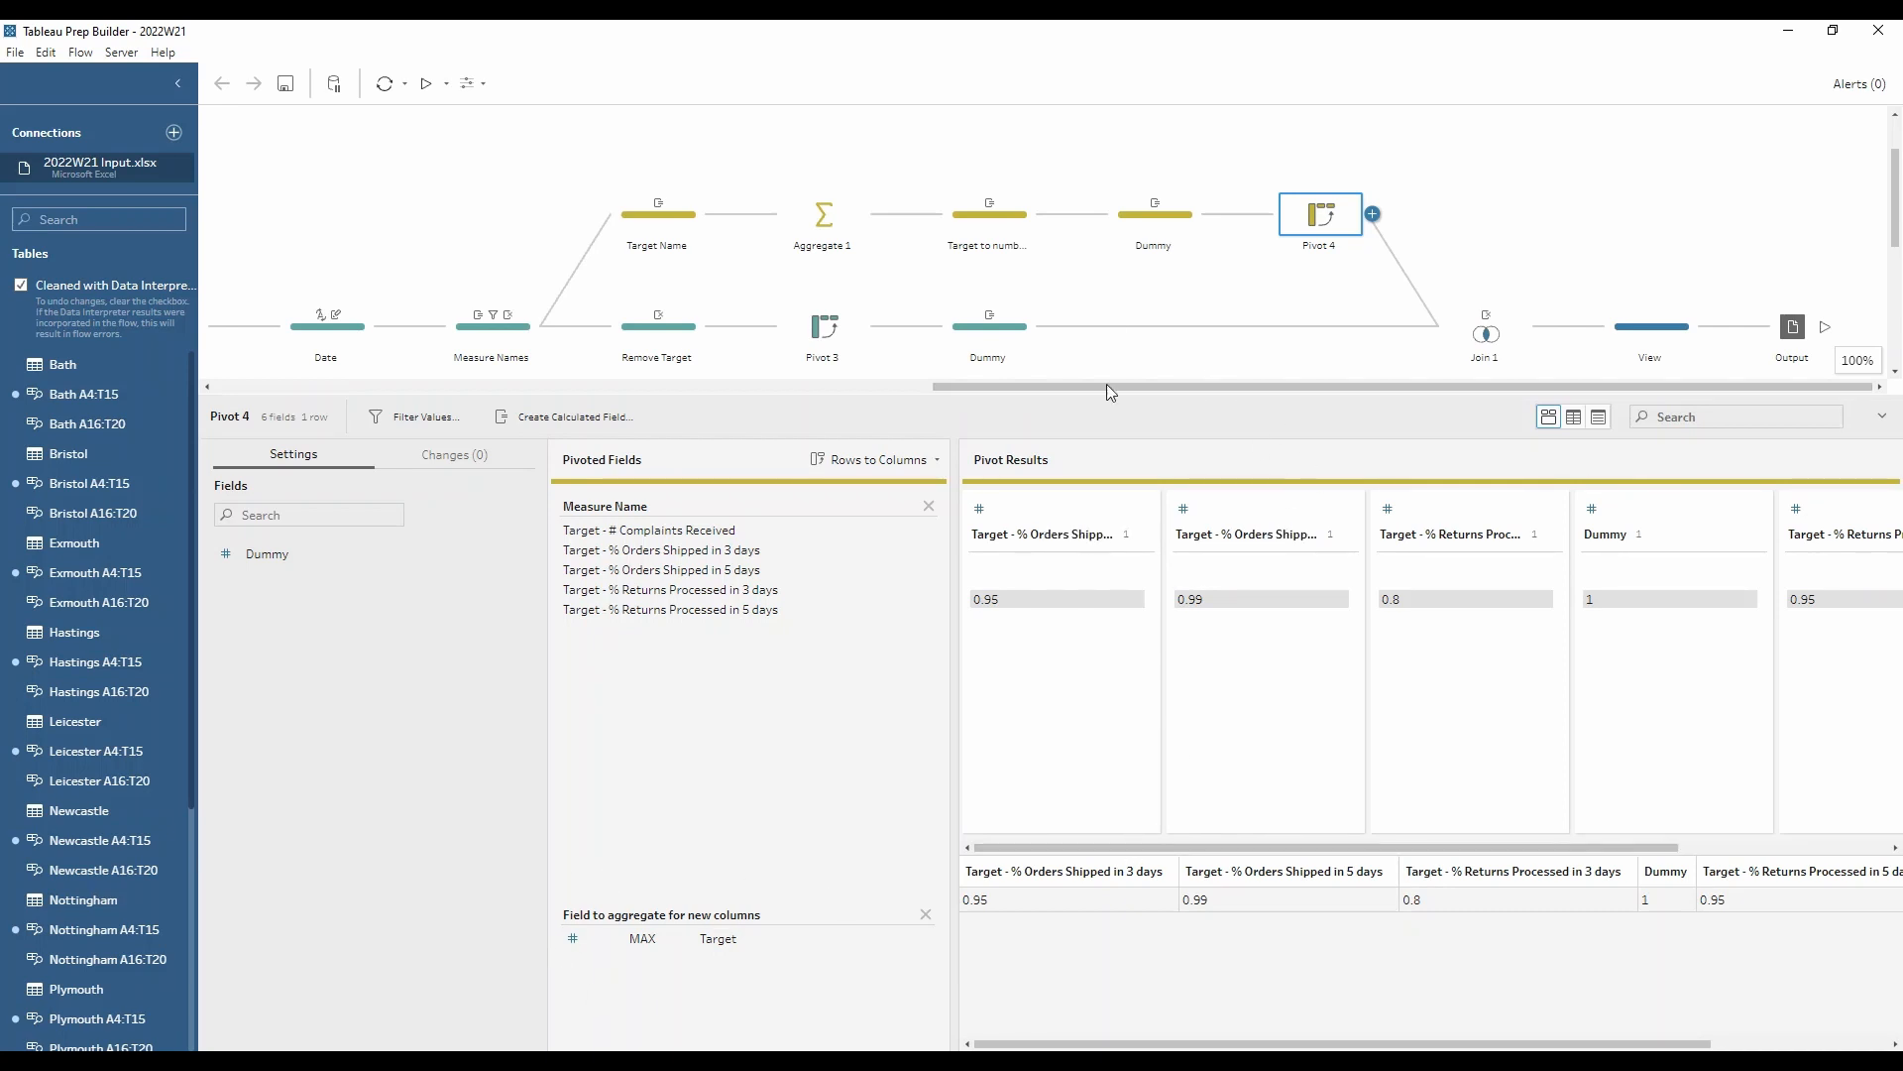
Step: Revisit both Dummy steps and check the Dummy calculation in the main branch, closing the editor without changes
left_click(1162, 230)
left_click(990, 327)
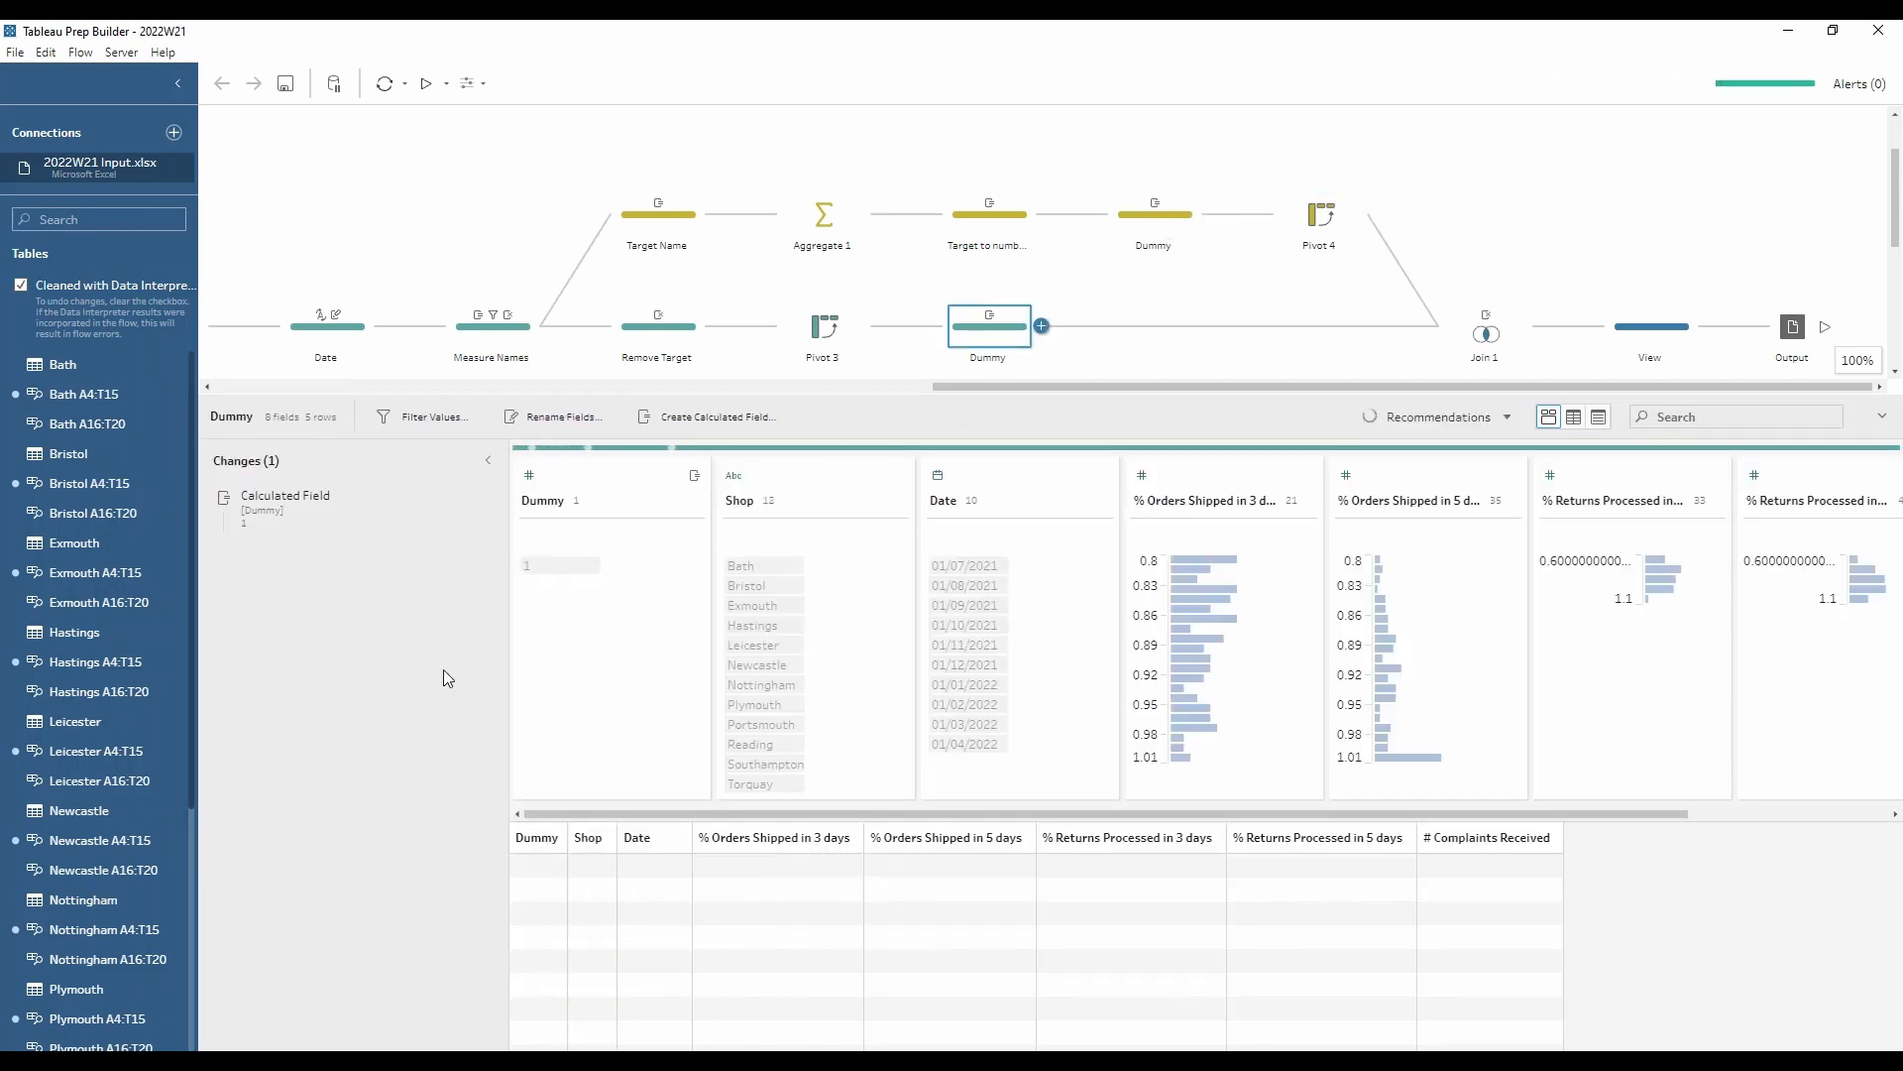
left_click(466, 501)
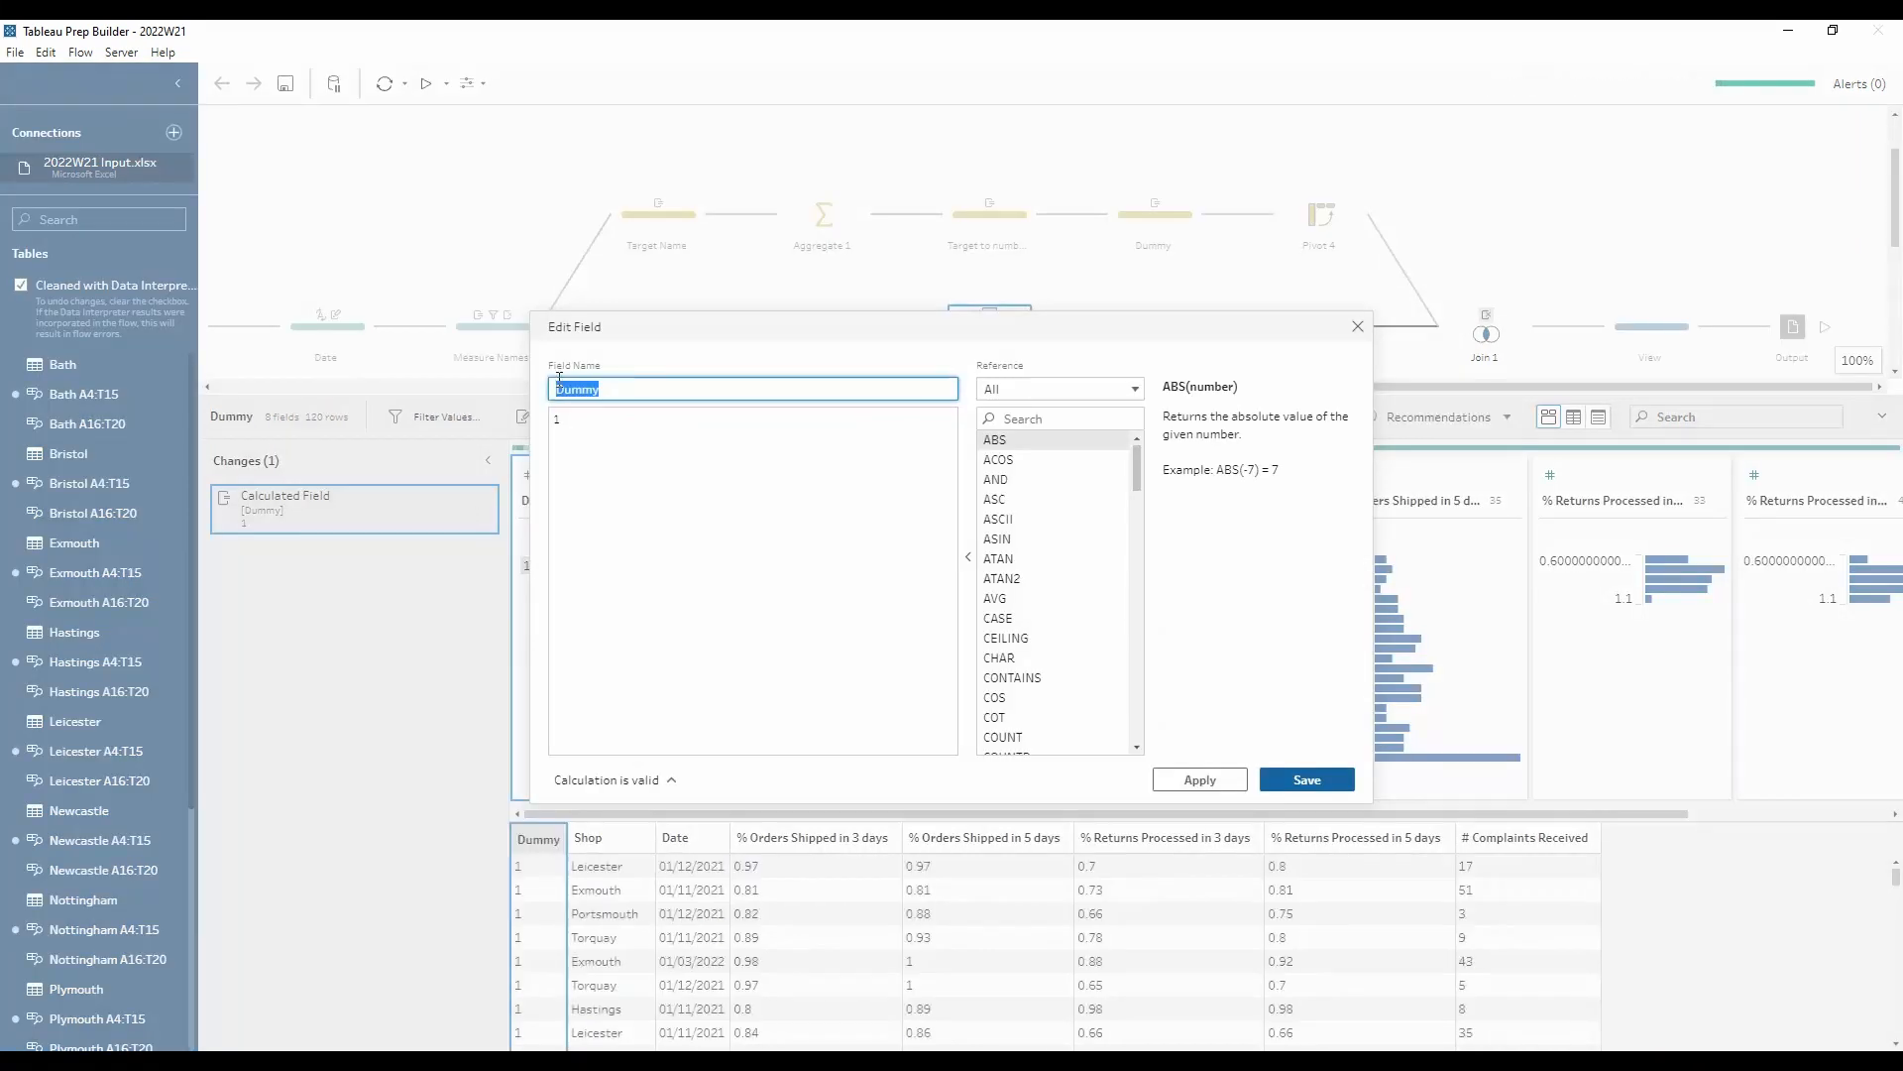
left_click(1357, 327)
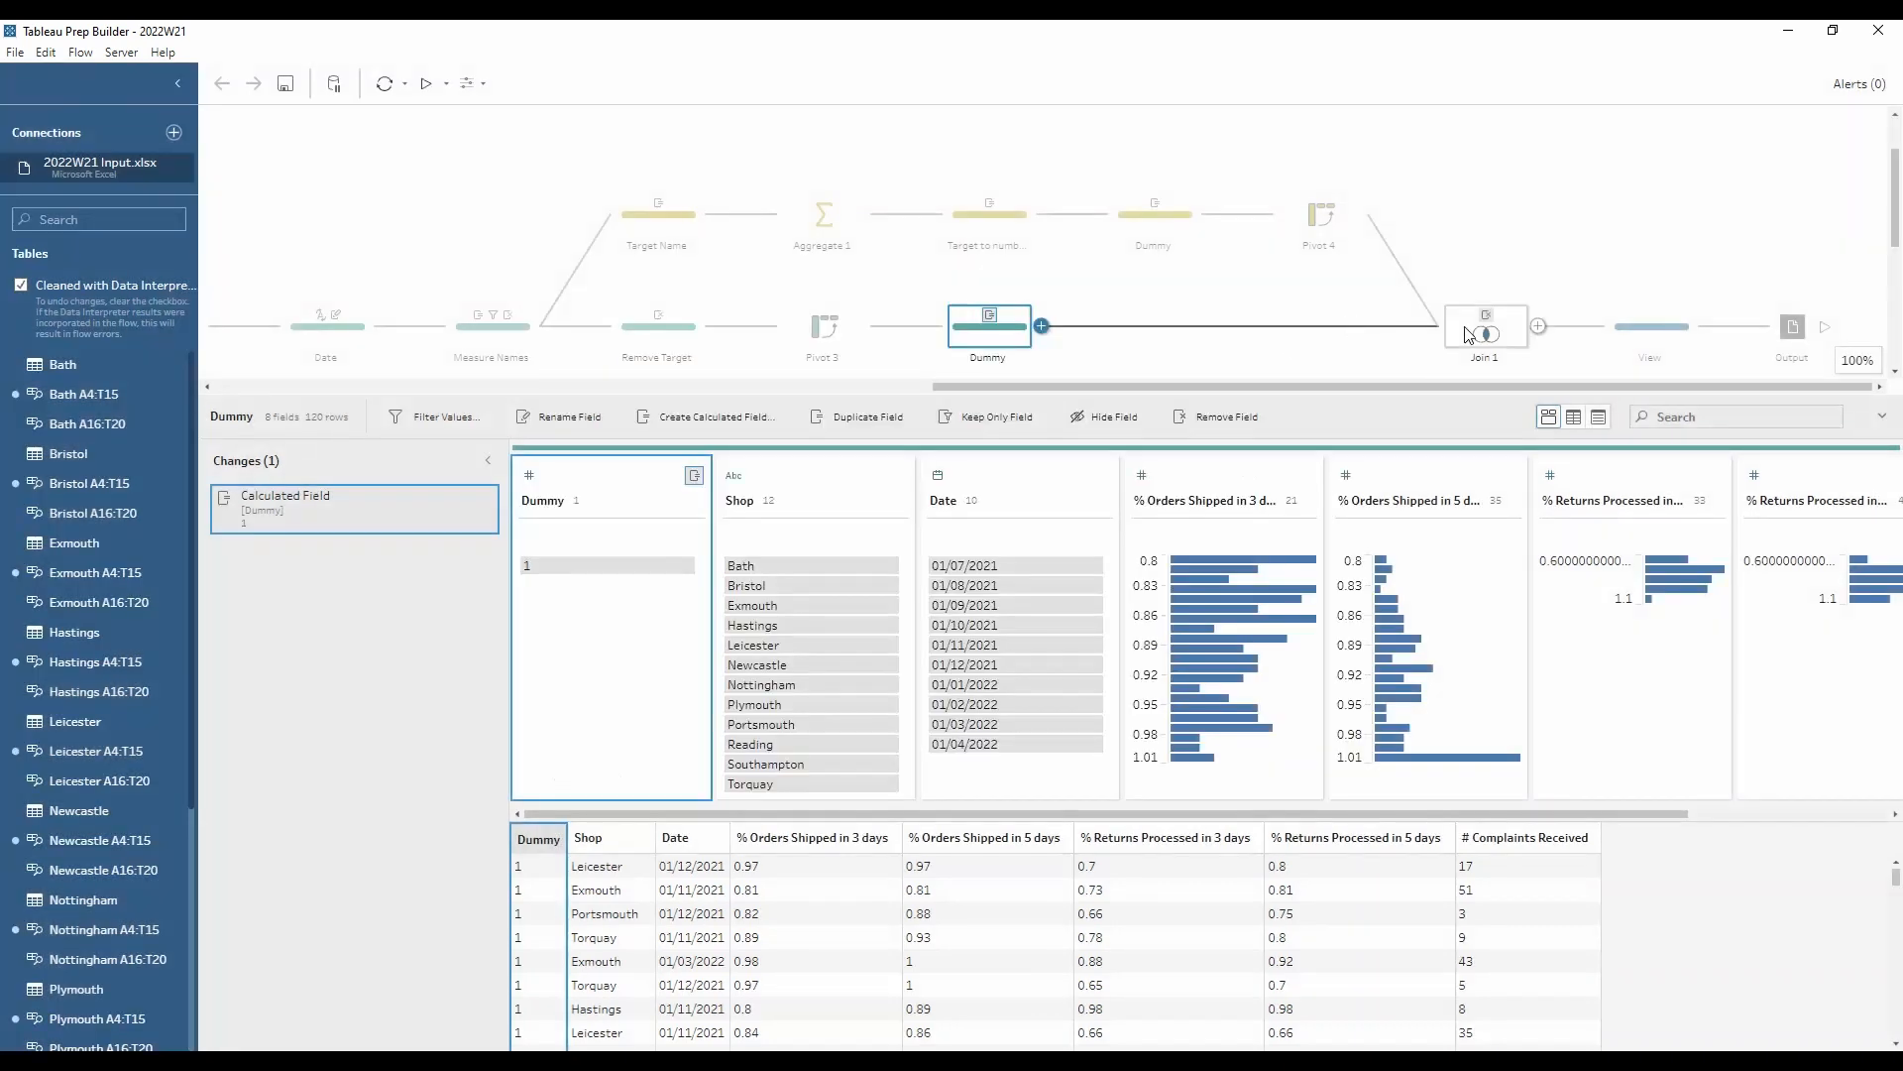
Step: Review Join 1's join clause on Dummy, the combined fields in the View step, and the Output step's file settings
left_click(1468, 334)
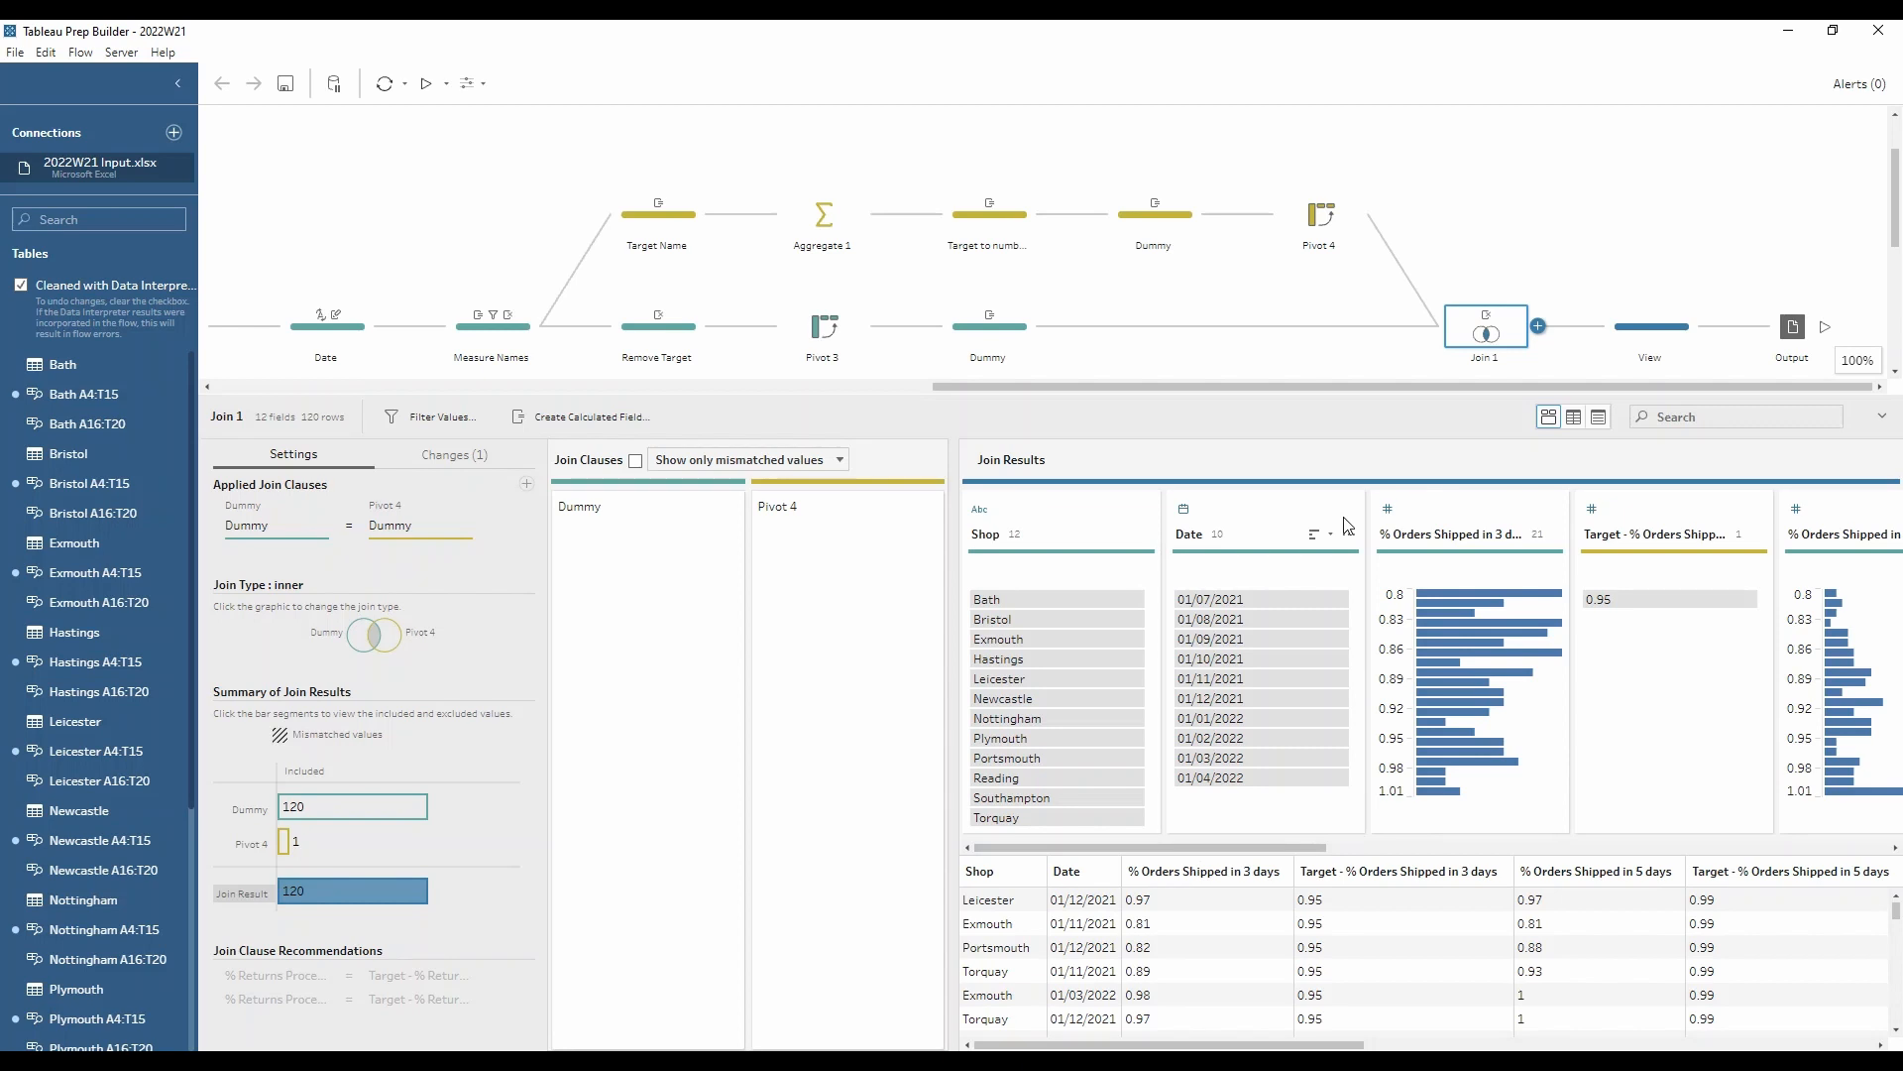
left_click(1654, 319)
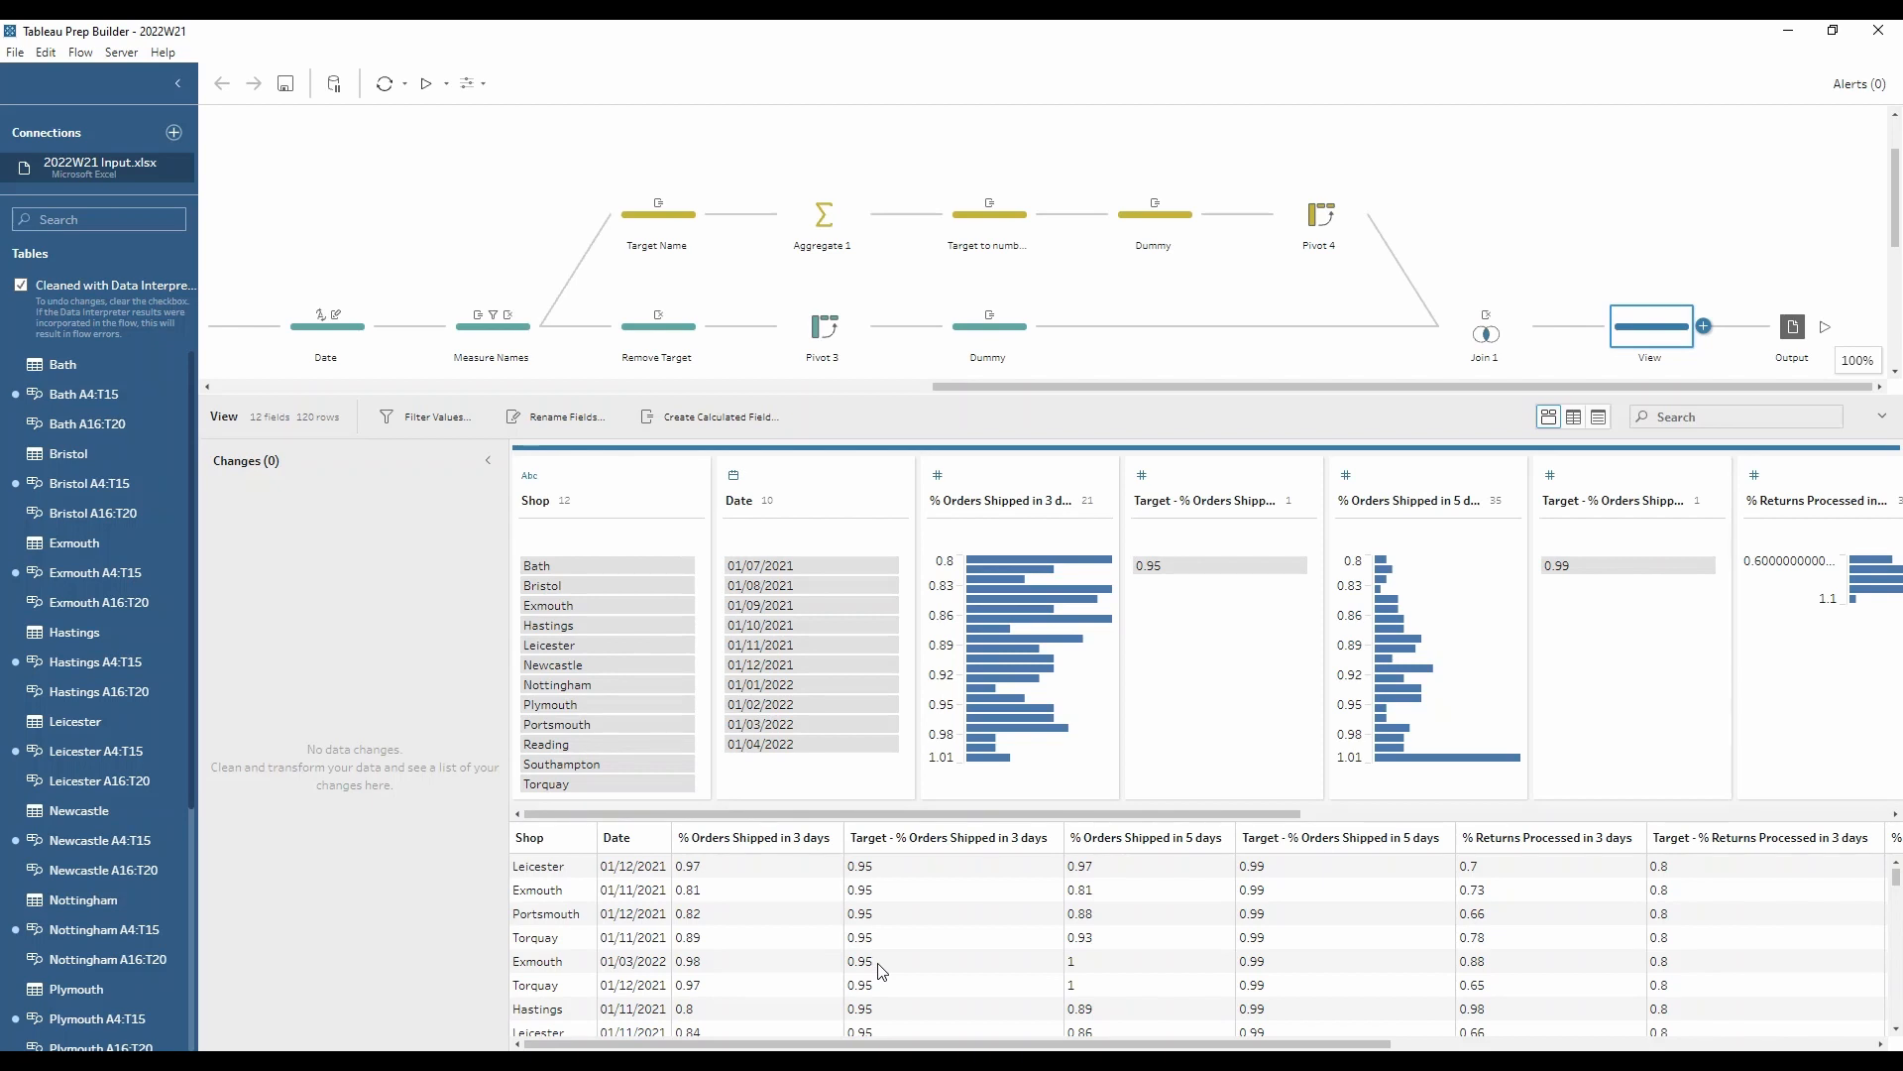
left_click(1795, 332)
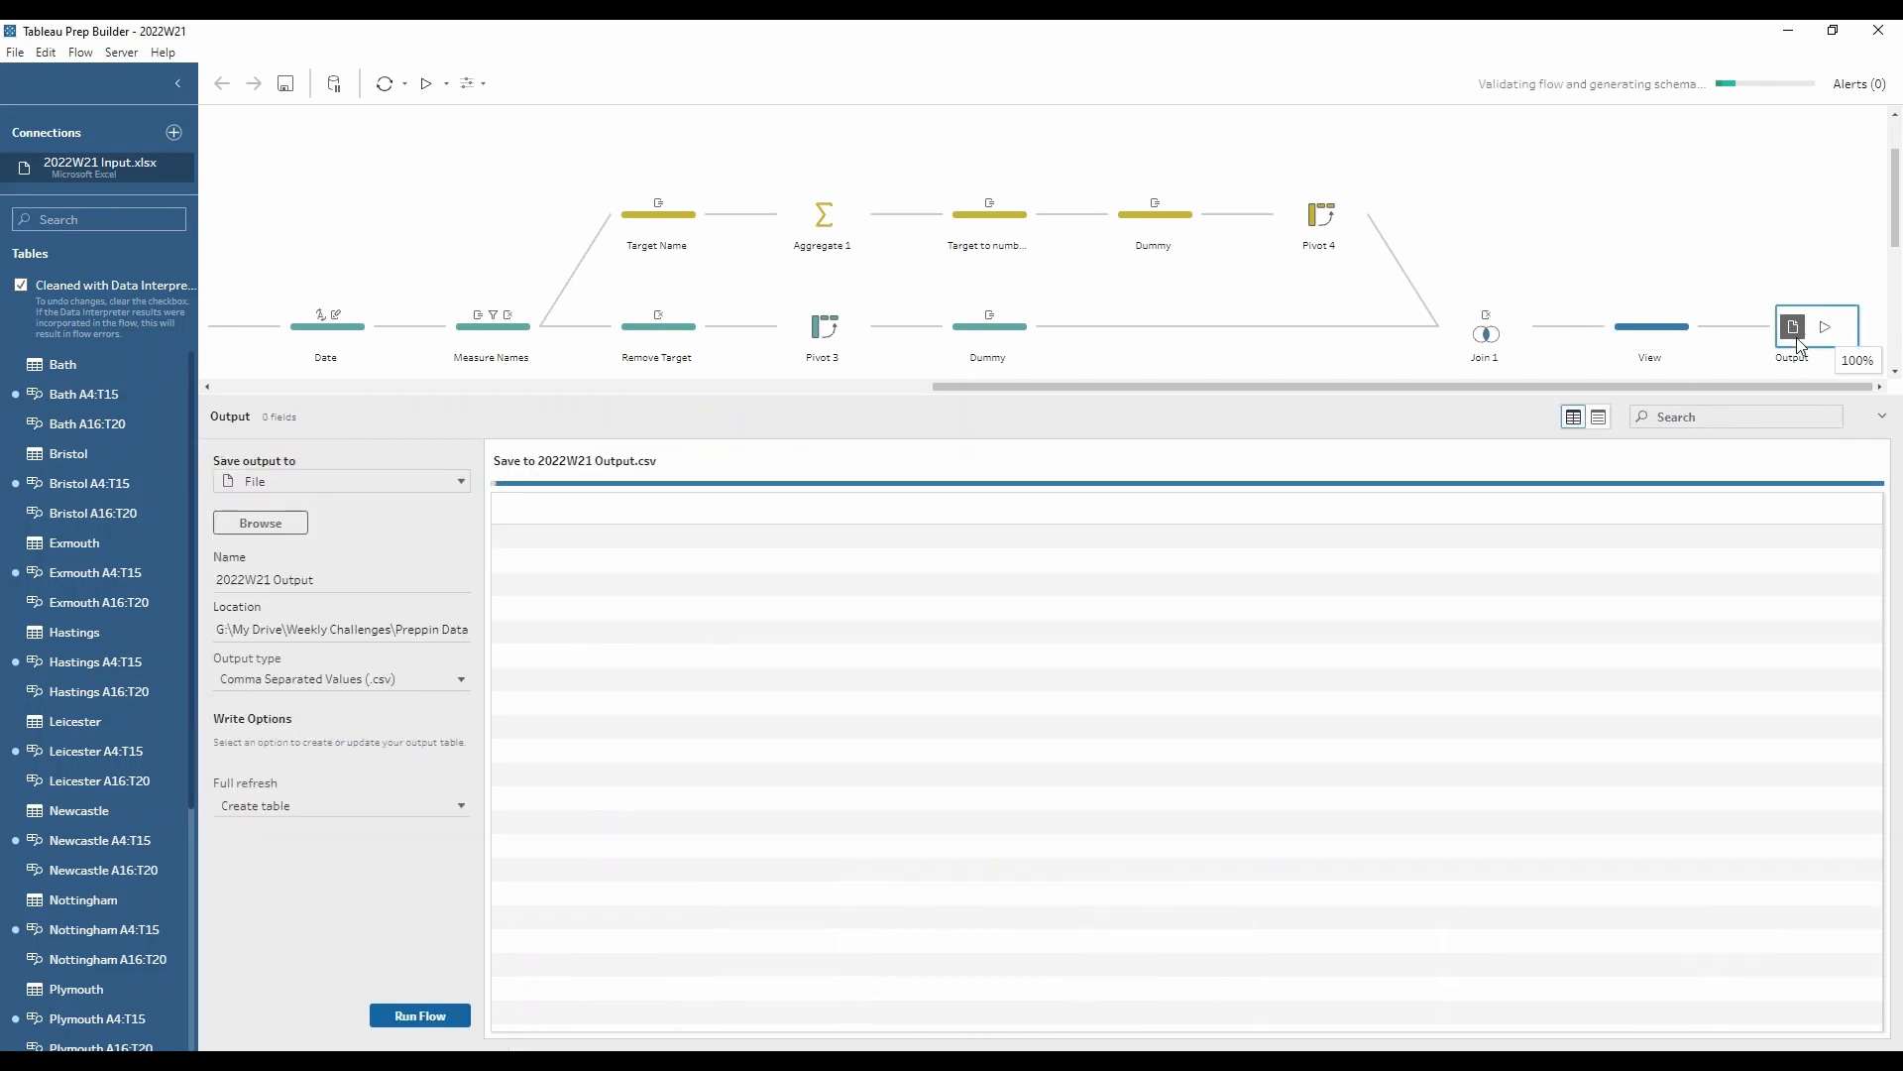